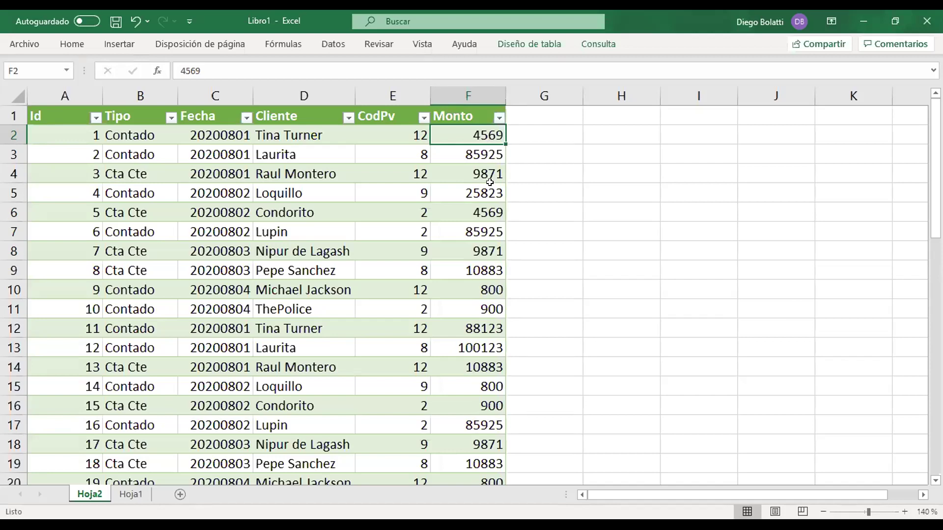
Examine the amounts in the Monto column of the Hoja2 table
scroll(482, 335, "down", 1)
left_click(482, 329)
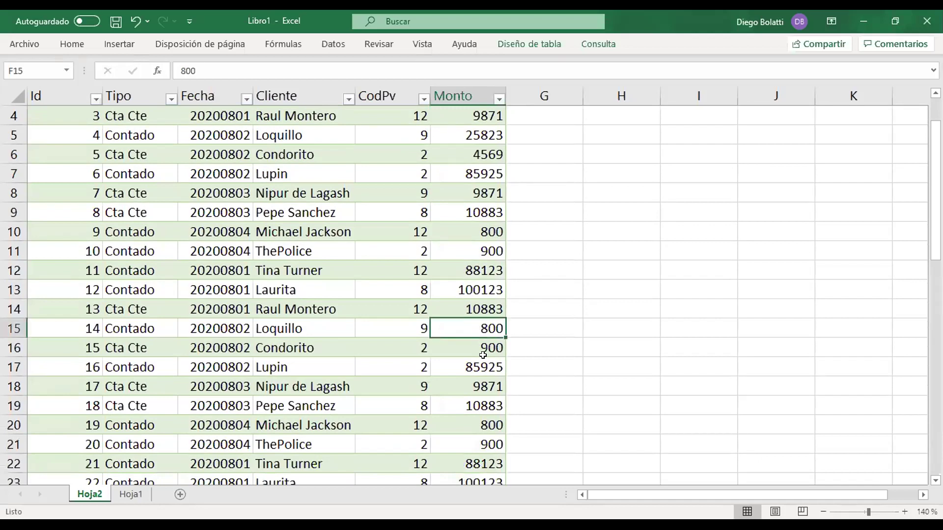
left_click(481, 346)
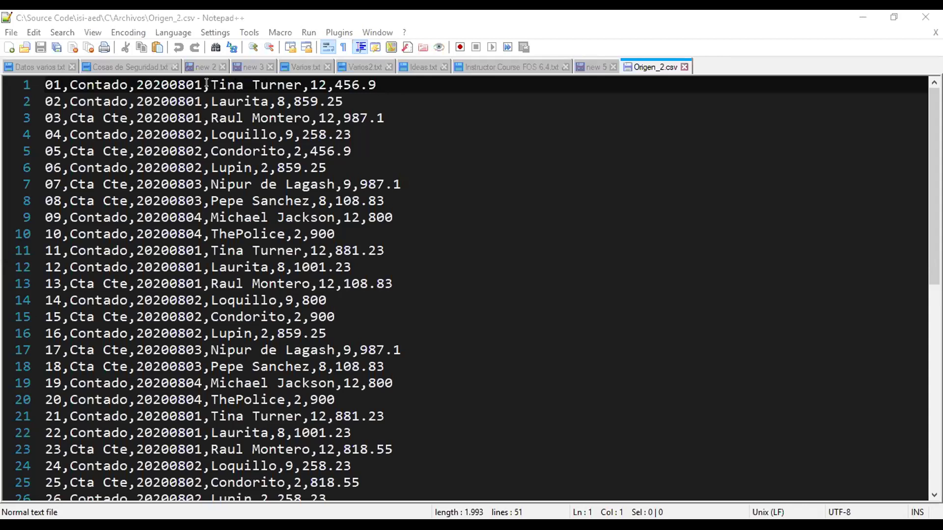
Switch to Origen_2.csv in Notepad++ and examine the client, code and amount fields of its comma-separated records
left_click_drag(209, 84, 287, 85)
left_click(297, 82)
double_click(319, 85)
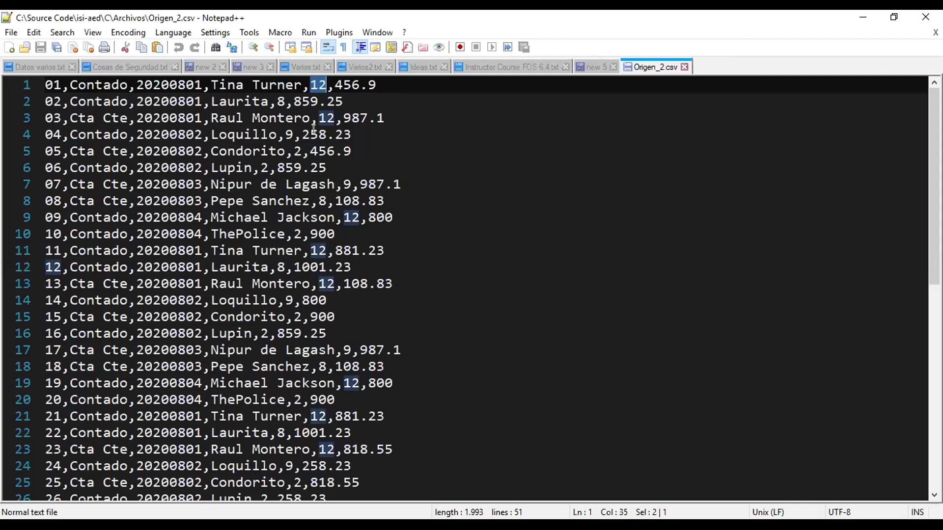
left_click(338, 84)
left_click_drag(337, 84, 378, 84)
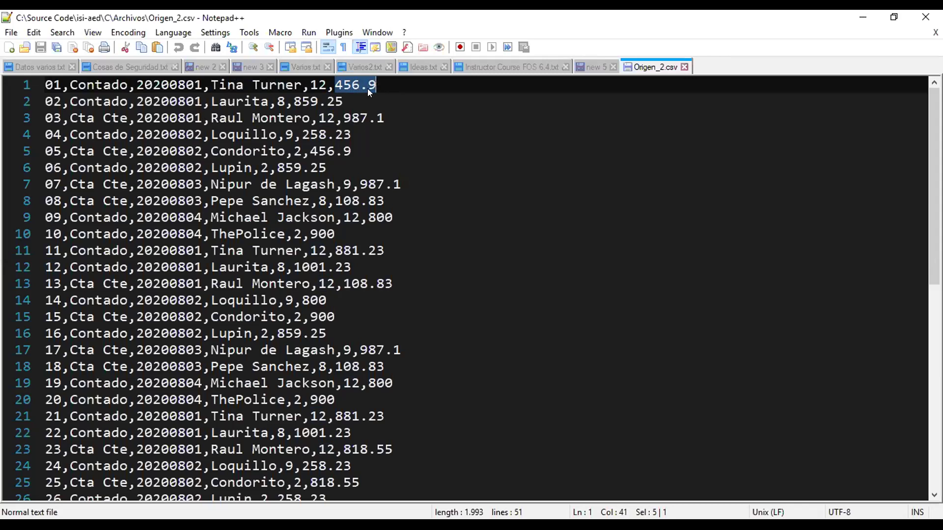
left_click_drag(294, 100, 385, 118)
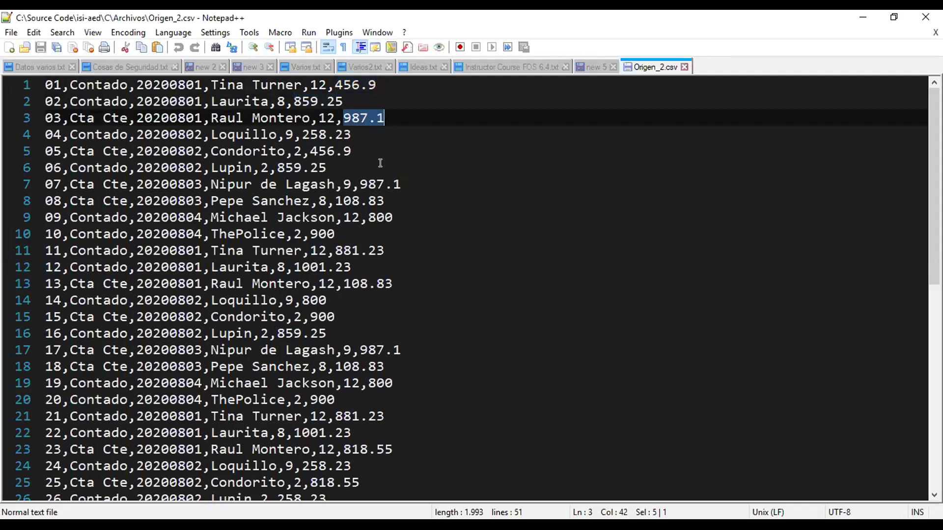
left_click(309, 168)
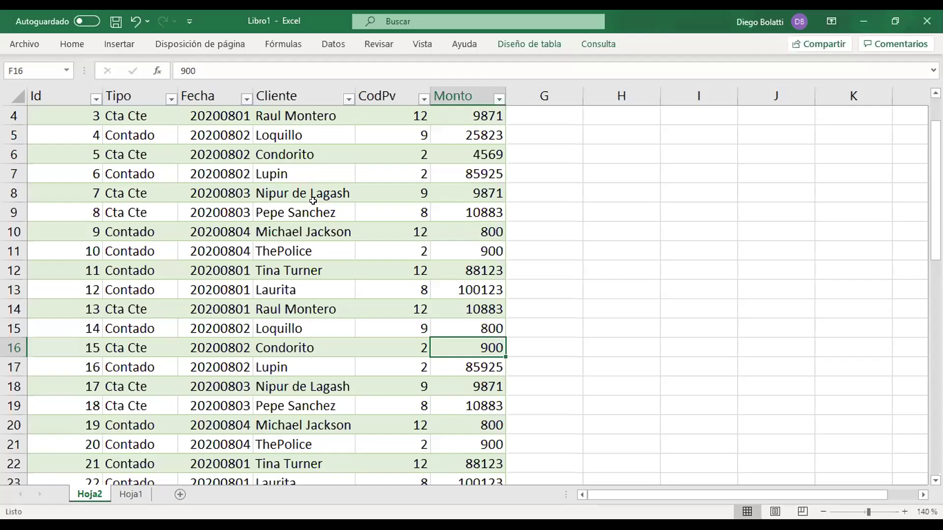
Return to the Hoja2 table in Excel and review its records from the first Id to the last
scroll(313, 201, "up", 1)
left_click(280, 212)
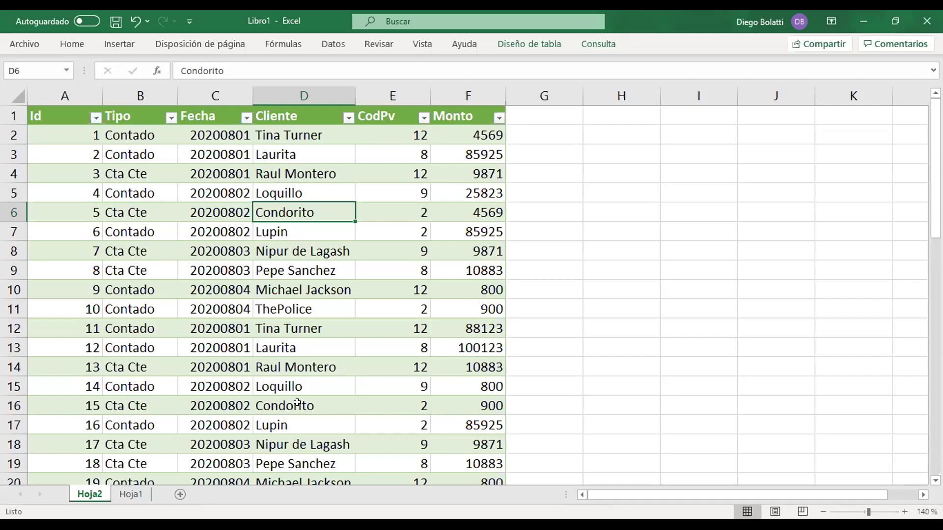
scroll(323, 393, "down", 1)
scroll(323, 392, "down", 3)
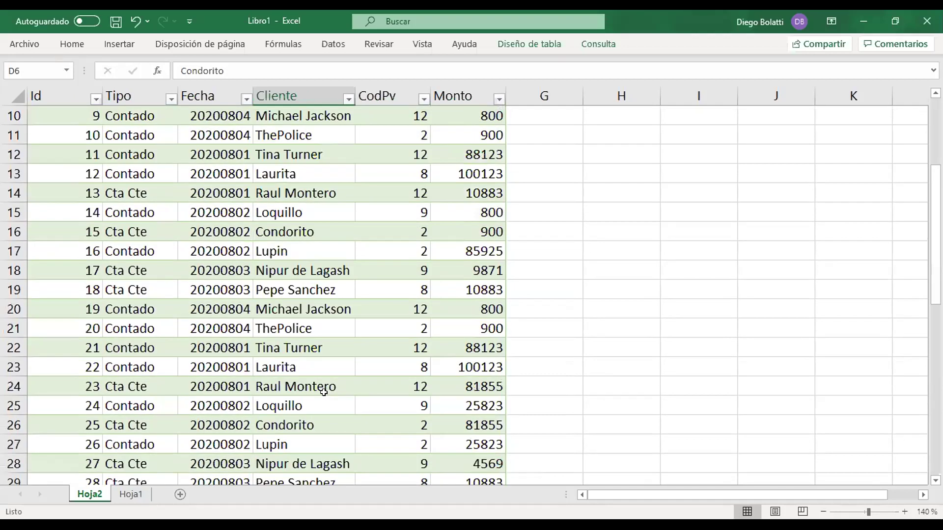
scroll(323, 392, "down", 9)
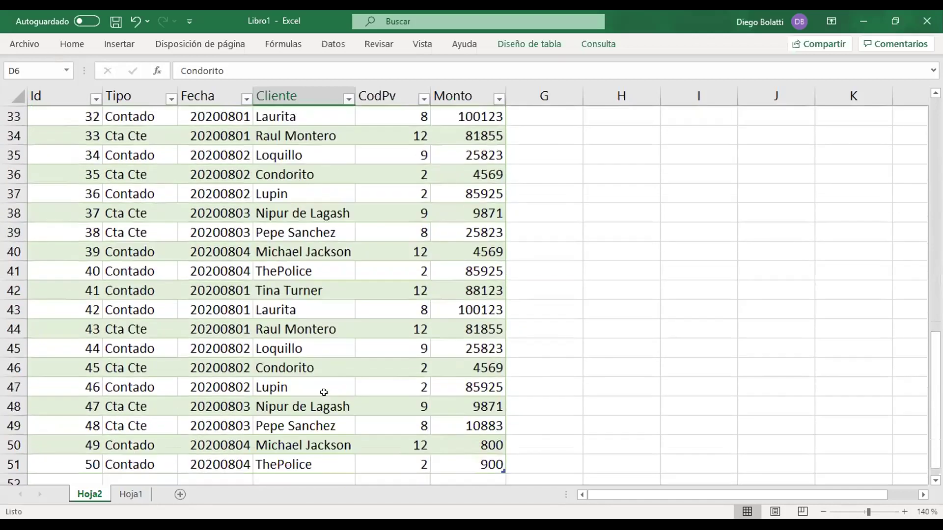
scroll(324, 392, "up", 12)
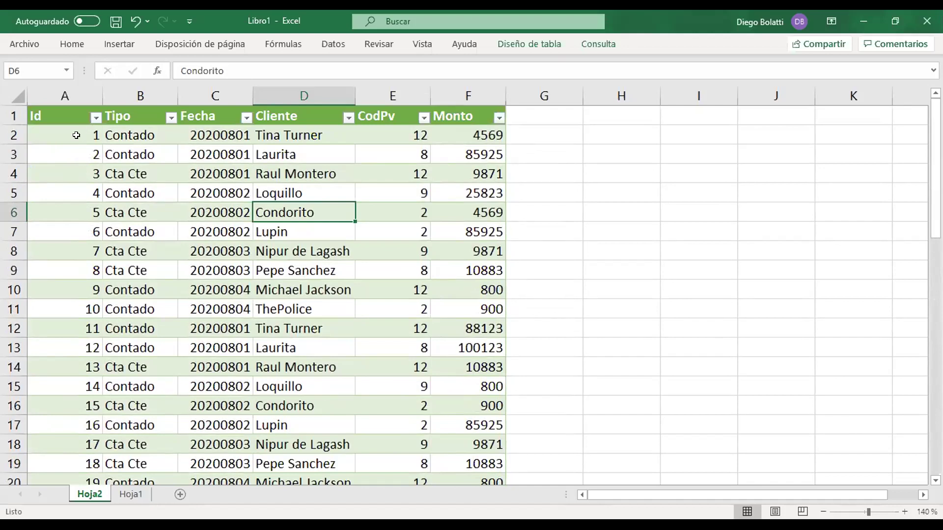
scroll(74, 160, "down", 6)
scroll(74, 161, "down", 11)
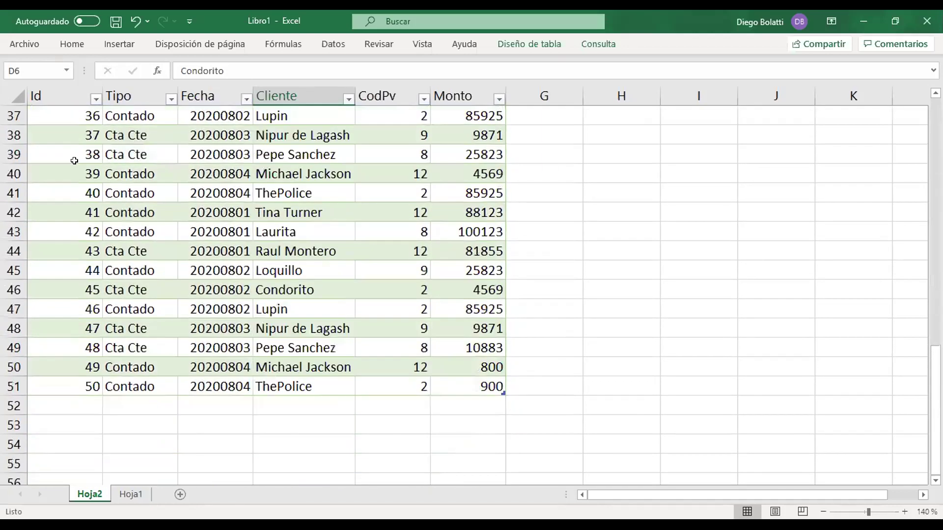
scroll(74, 160, "up", 7)
scroll(74, 161, "up", 10)
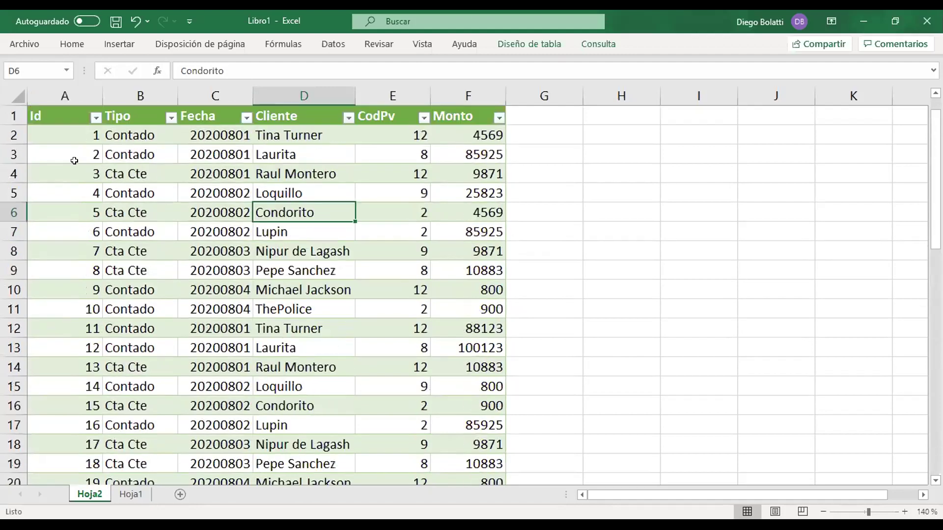
left_click(65, 130)
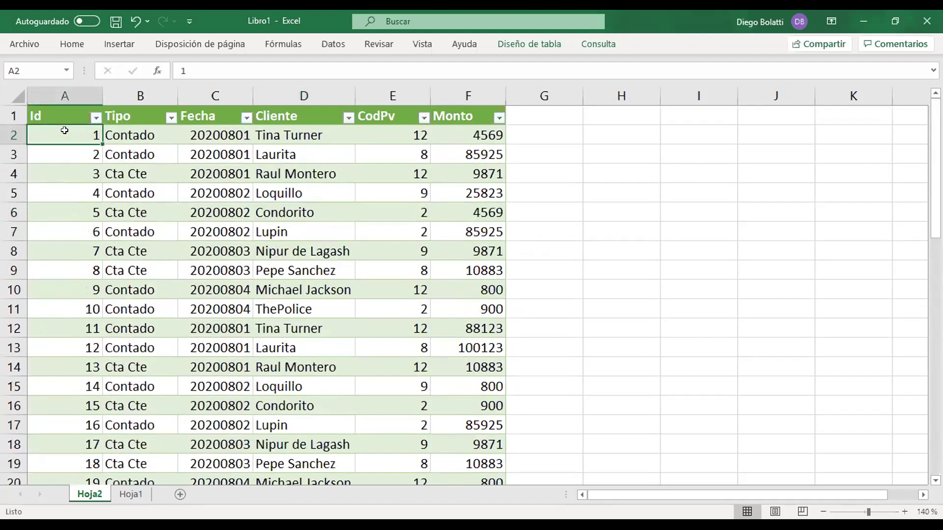
scroll(82, 318, "down", 8)
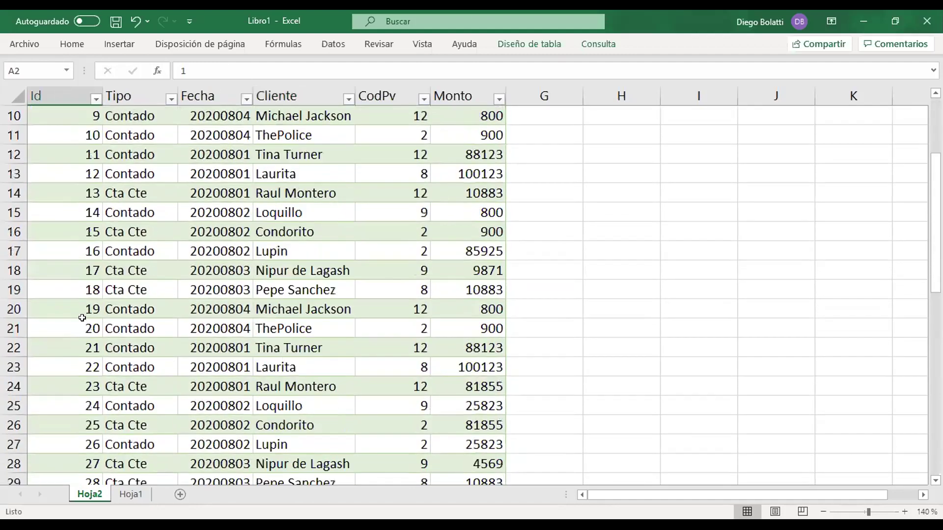
scroll(82, 318, "down", 4)
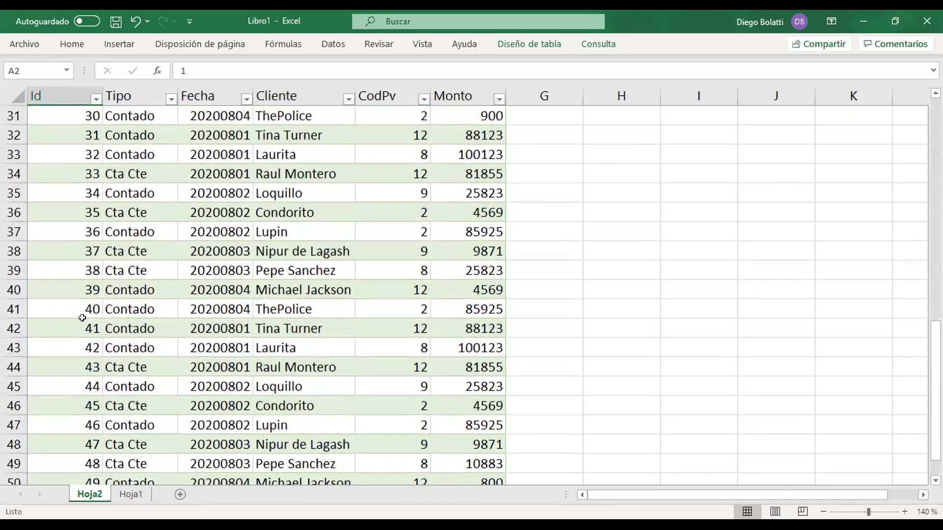
scroll(82, 318, "up", 12)
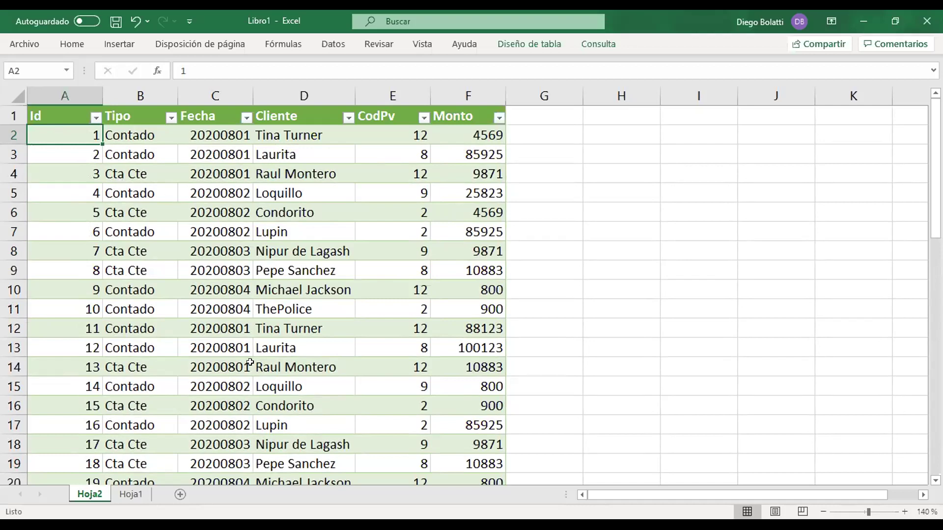
Compare the Contado and Cta Cte entries in the Tipo column across the whole table
left_click(119, 135)
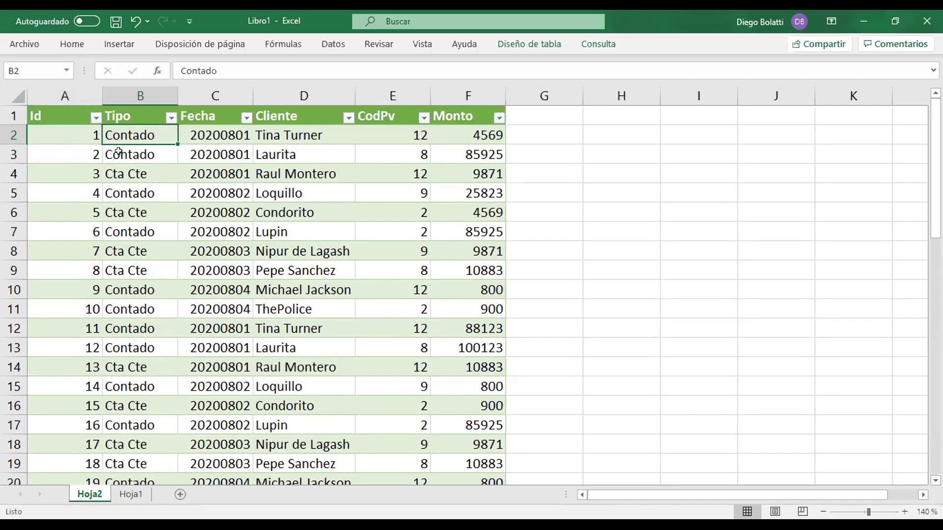
left_click(118, 172)
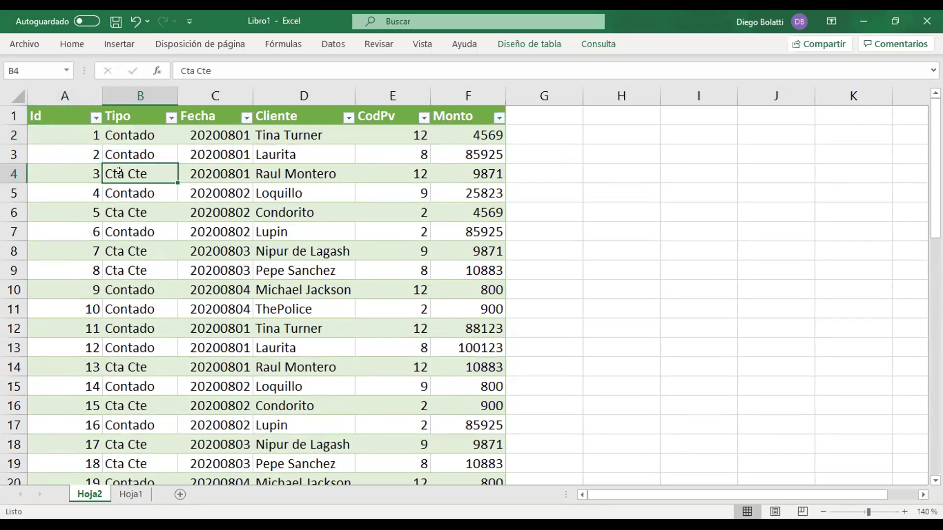
scroll(380, 348, "down", 3)
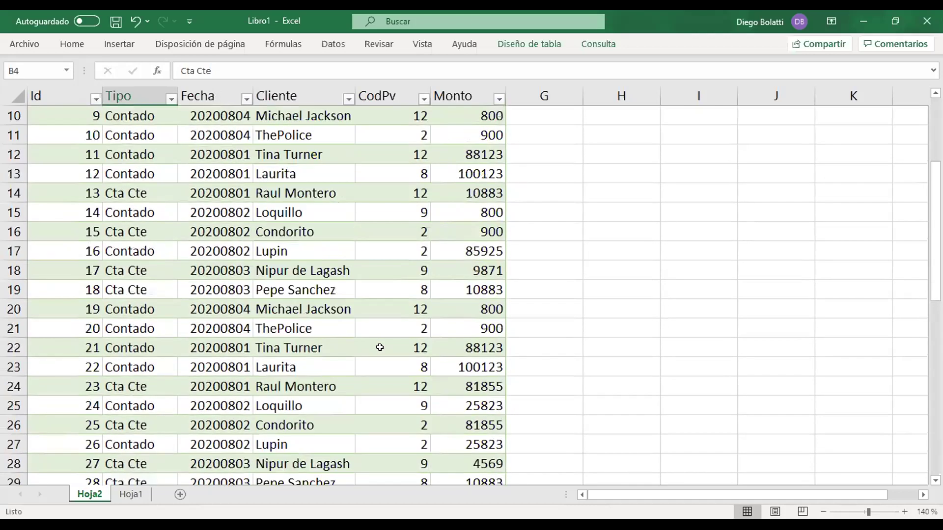
scroll(380, 348, "down", 9)
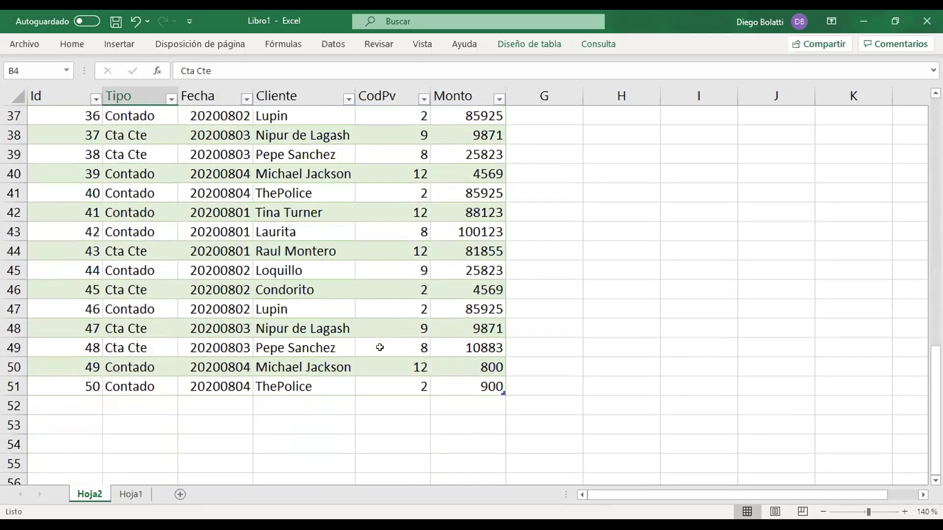
scroll(380, 347, "up", 12)
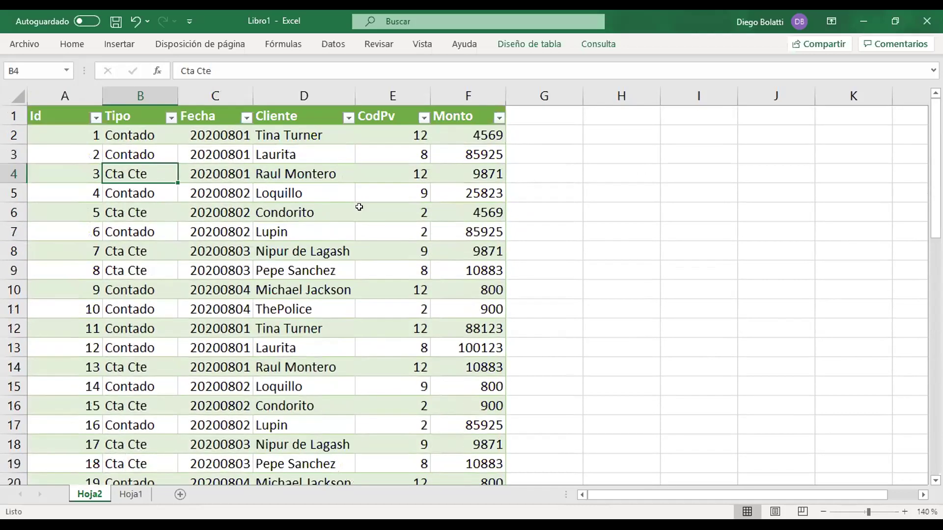
Open sheet Hoja1 at 140 % zoom and enter the label Fila 1 in cell A1
left_click(130, 494)
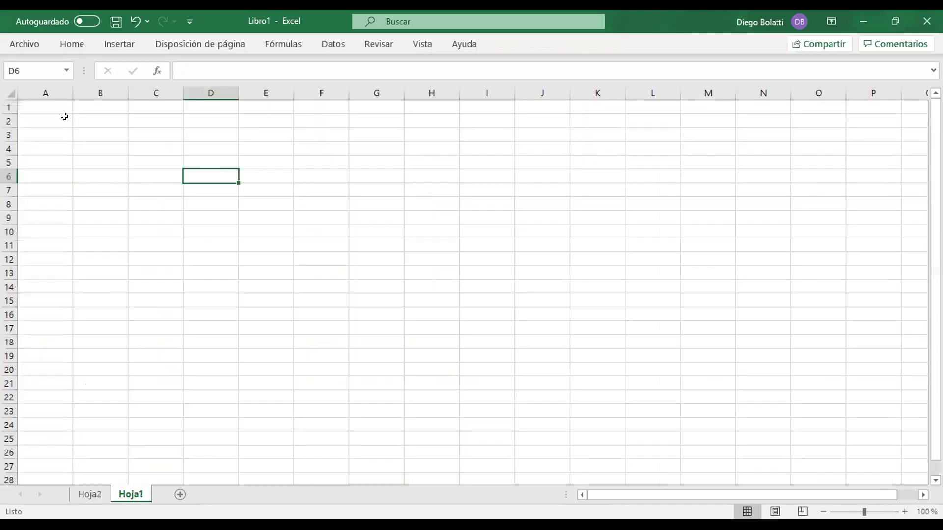
left_click(905, 512)
left_click(904, 512)
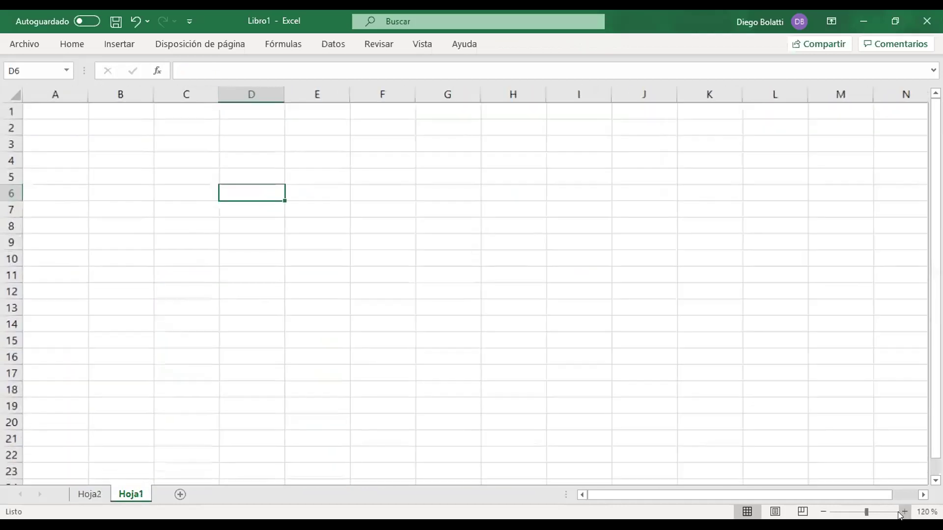
left_click(904, 512)
left_click(904, 512)
left_click(75, 115)
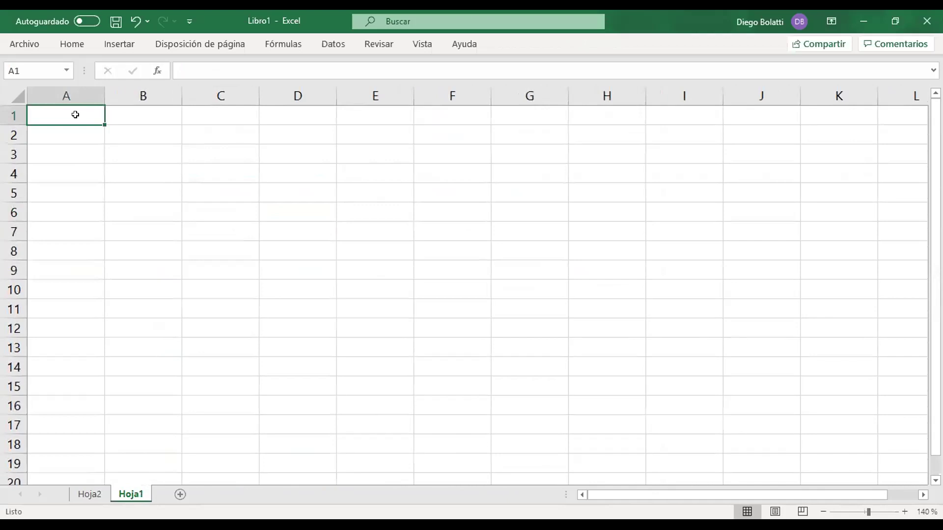
type("Fila 1")
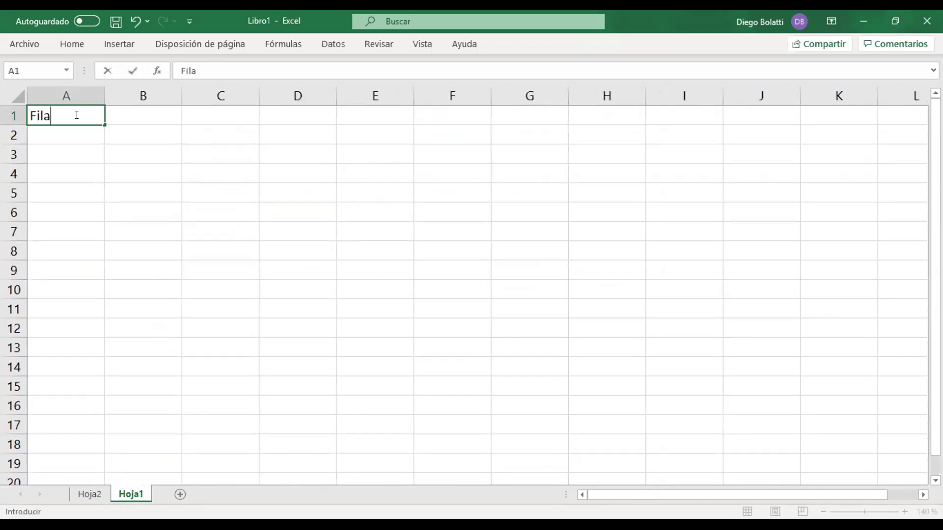
key("Return")
Copy the Fila 1 label into cell A2 and change the copy to Fila 2
left_click(75, 114)
key("ctrl+c")
key("Down")
key("Return")
key("F2")
key("BackSpace")
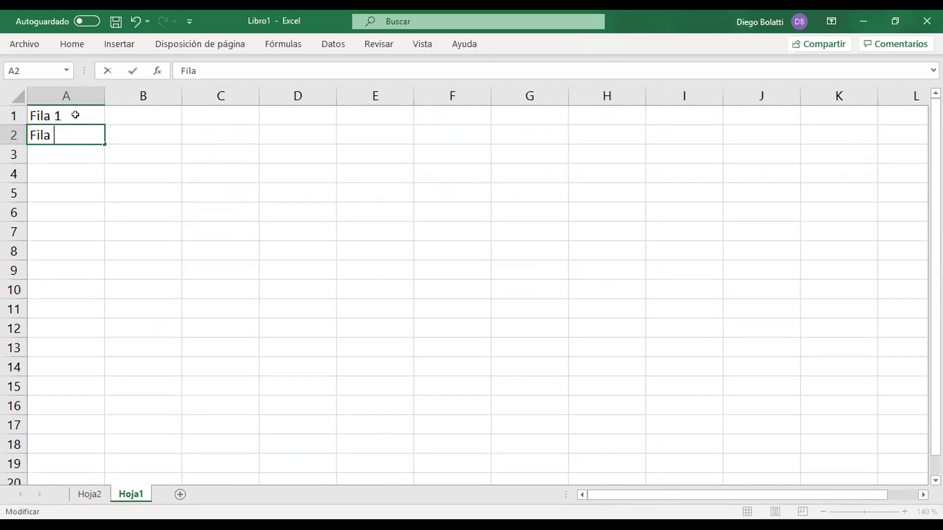
type("2")
key("Return")
Insert an empty row above the Fila 1 row
left_click(75, 115)
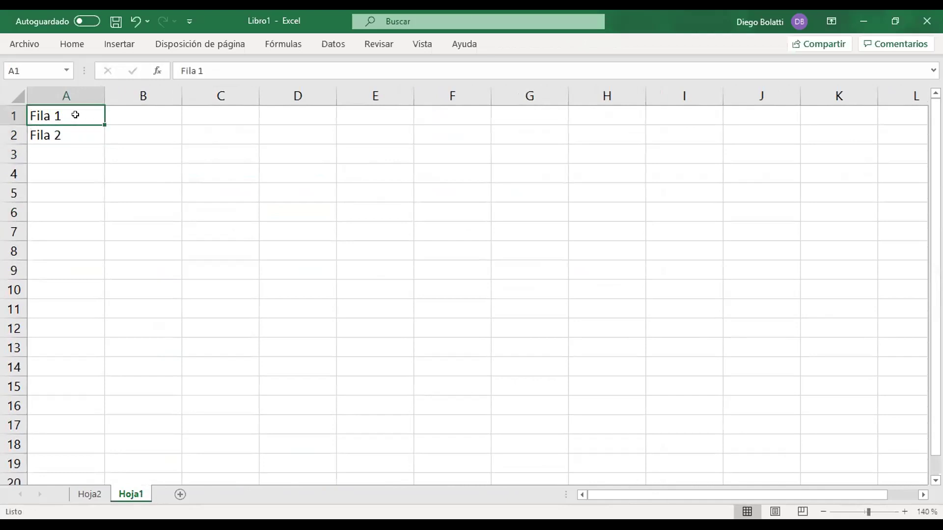
left_click(10, 114)
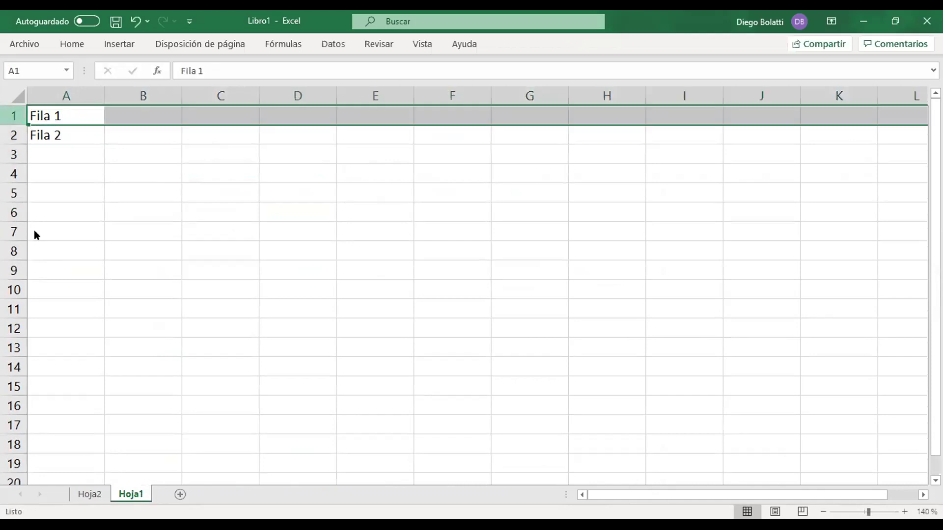
key("ctrl+plus")
Enter the column numbers 1, 2 and 3 in cells B1 to D1
left_click(127, 113)
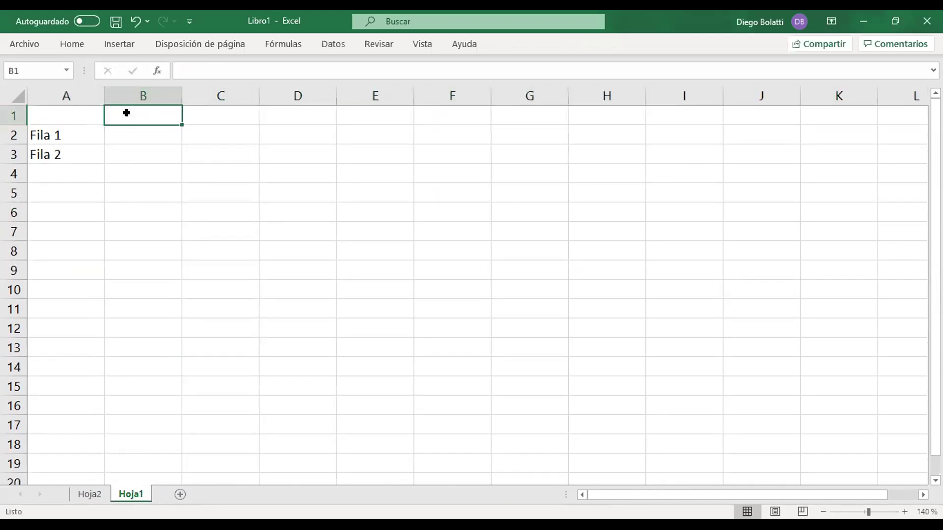
type("1")
key("Tab")
type("2")
key("Tab")
type("3")
key("Tab")
Extend the number series in B1:D1 across row 1 up to 10 in column K
key("Left")
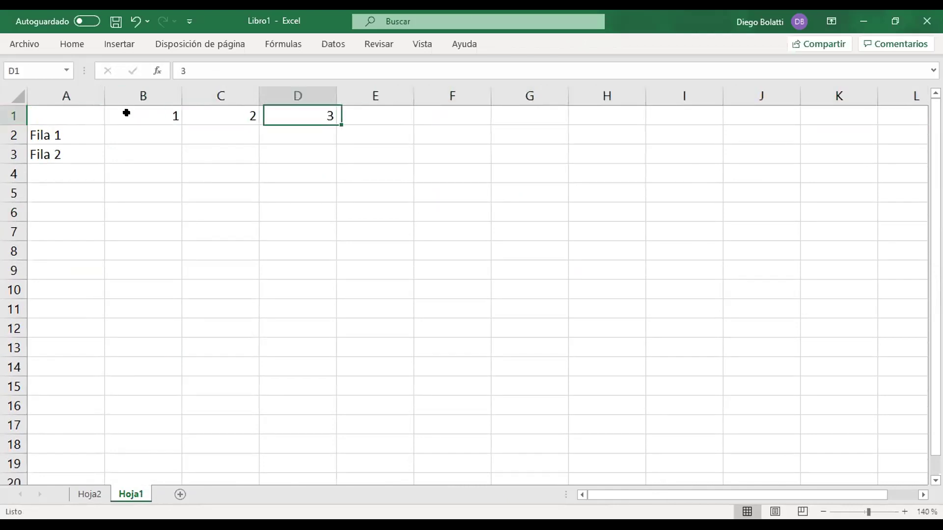
key("Left")
key("Left")
key("shift+Right")
key("shift+Right")
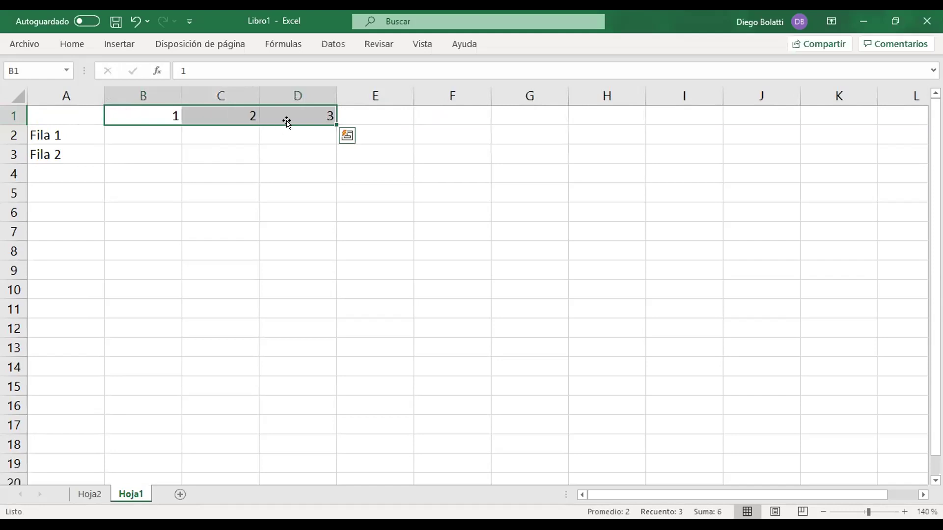
left_click_drag(332, 120, 845, 129)
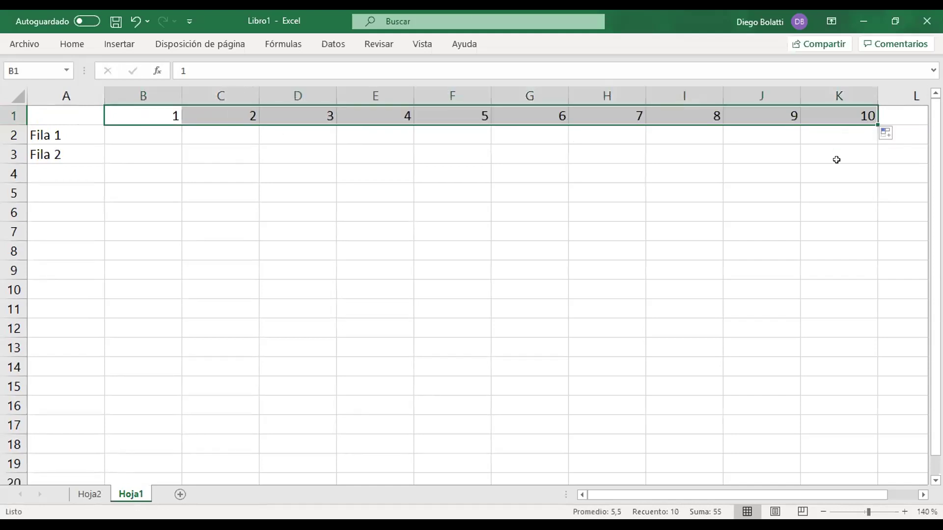
left_click(837, 159)
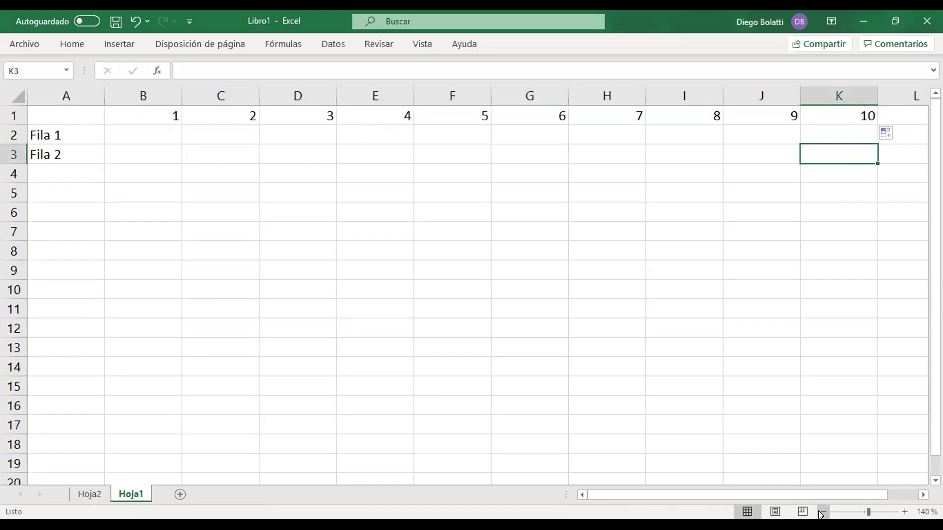
Reduce the sheet zoom to 110 % and extend the row 1 number series up to 14 in column O
left_click(823, 512)
left_click(823, 512)
left_click(823, 512)
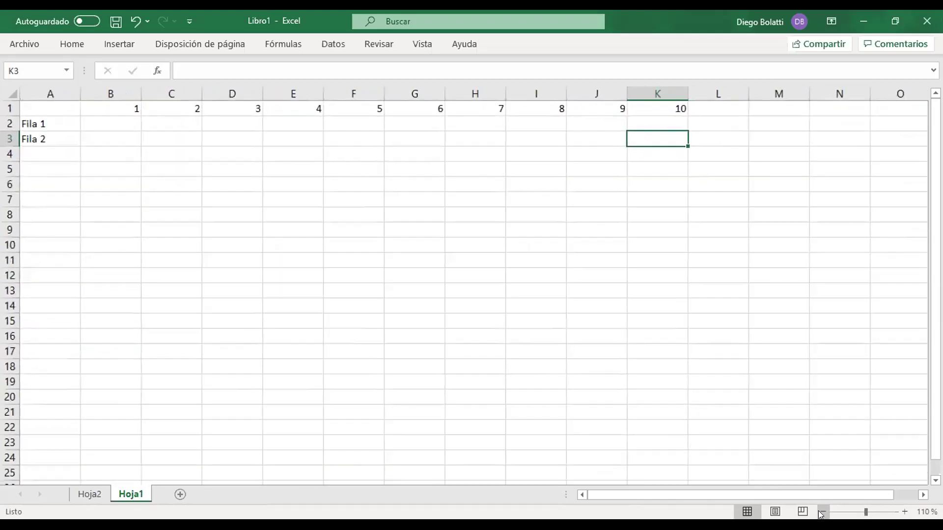
left_click_drag(105, 106, 903, 110)
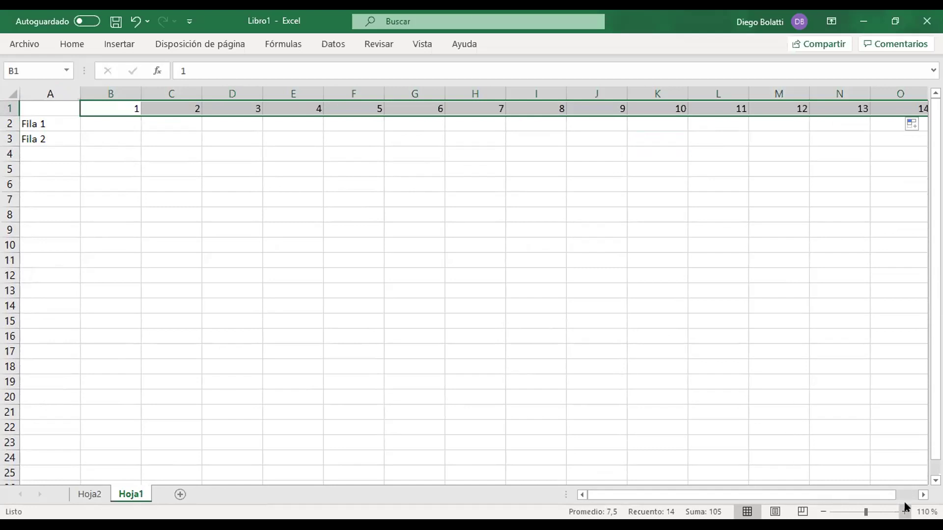
Reduce the sheet zoom to 90 % and extend the row 1 number series up to 15 in column P
left_click(824, 512)
left_click(824, 512)
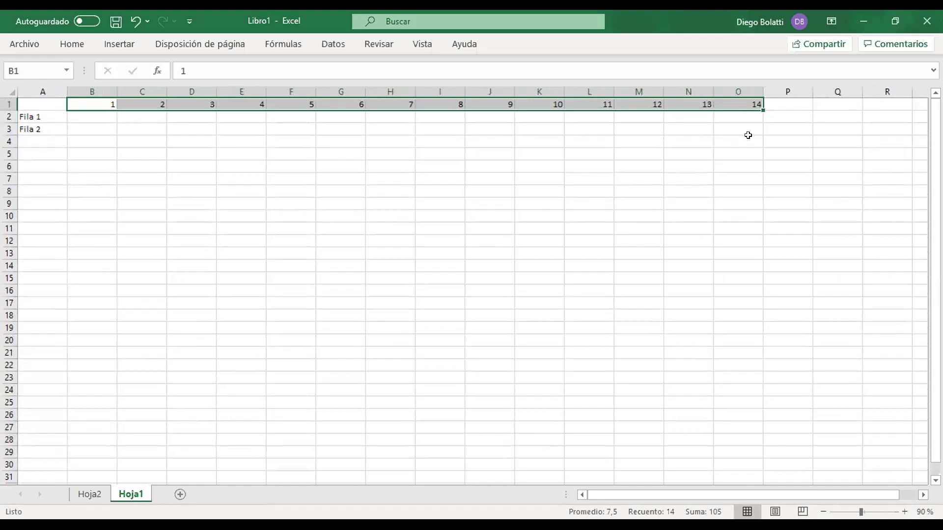
left_click_drag(761, 108, 781, 106)
left_click_drag(771, 160, 771, 160)
left_click(770, 160)
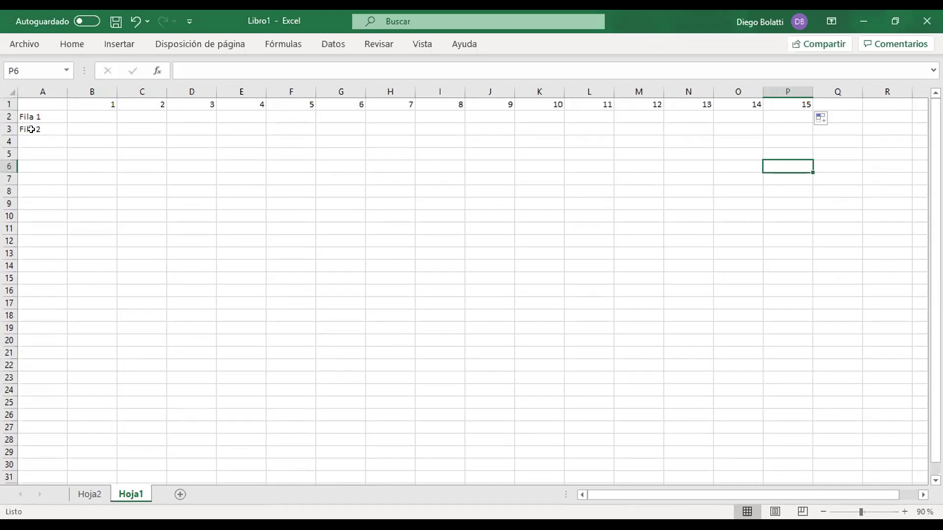
Keep the ribbon permanently displayed and apply all borders to the range A1:P3
left_click_drag(39, 103, 791, 124)
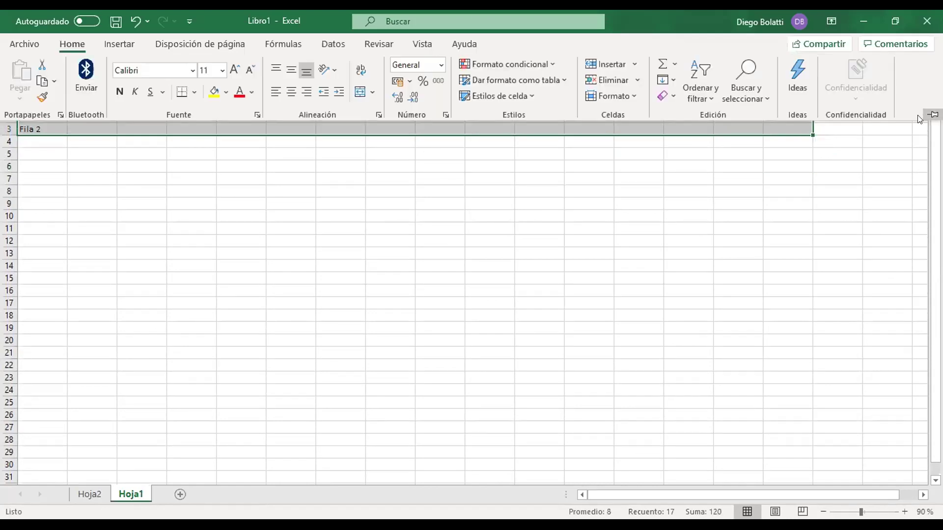
left_click(931, 114)
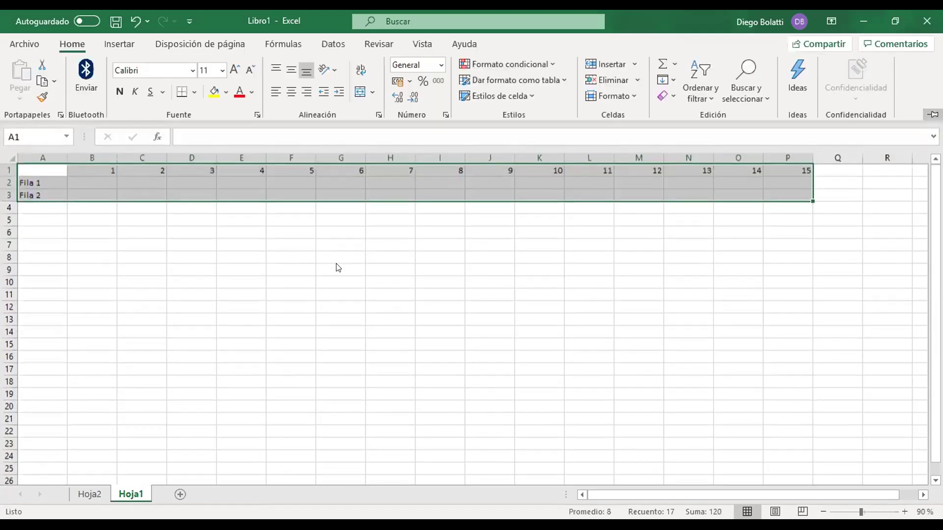
left_click(191, 92)
left_click(241, 258)
left_click(501, 293)
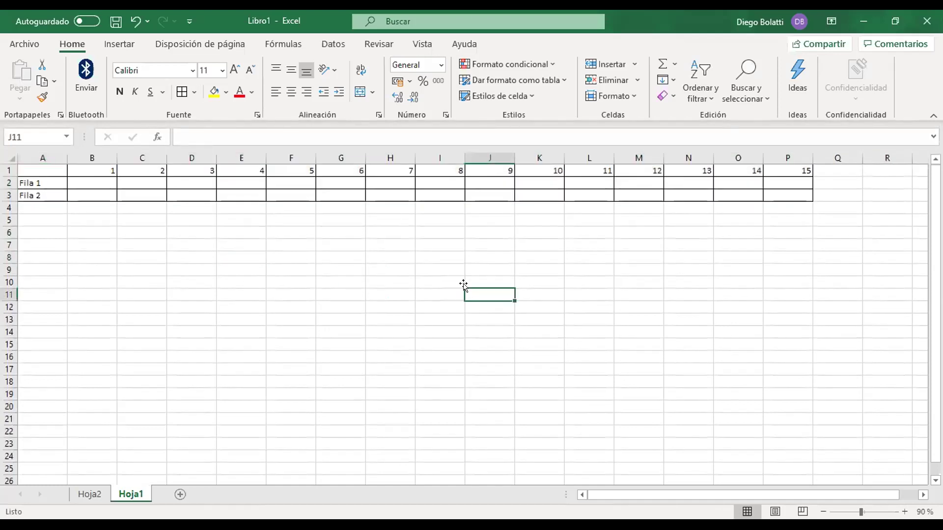
Replace the row labels in A2 and A3 with Contado and Cta Cte
left_click(43, 183)
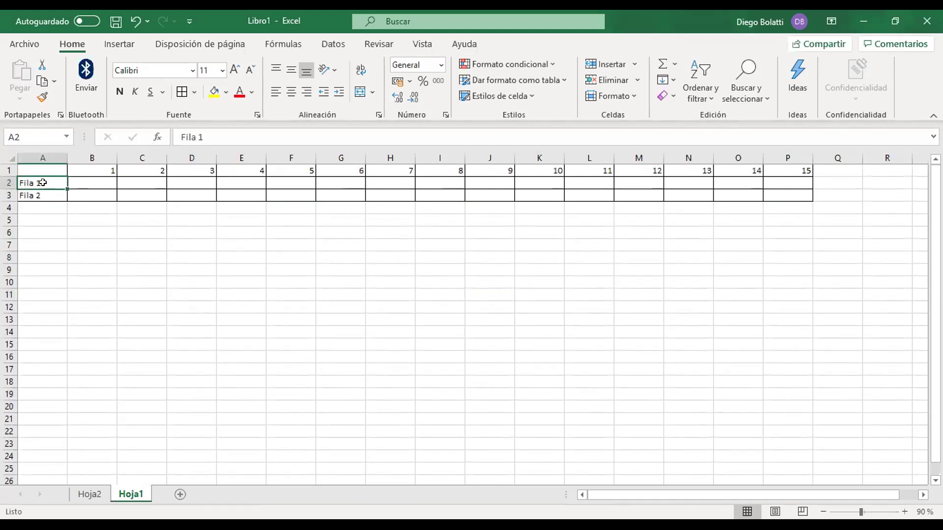
type("Contado")
key("Return")
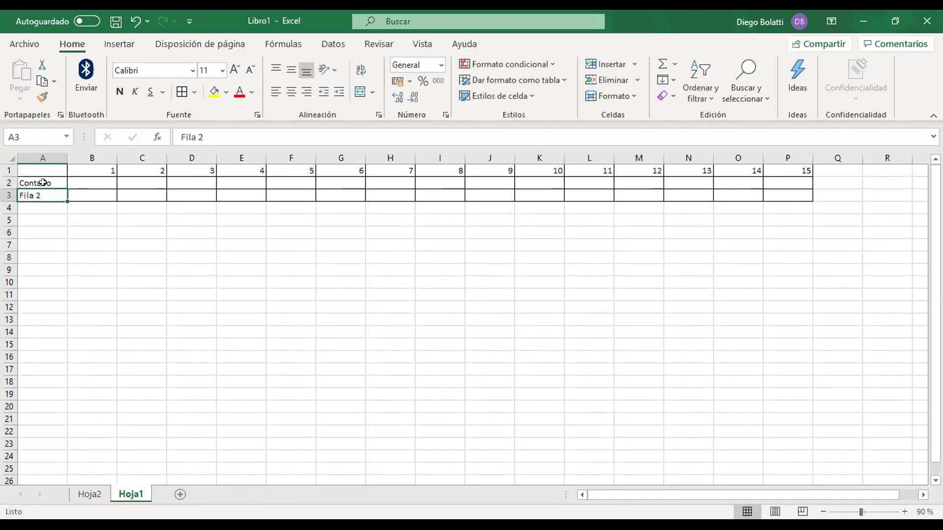
type("Cta C")
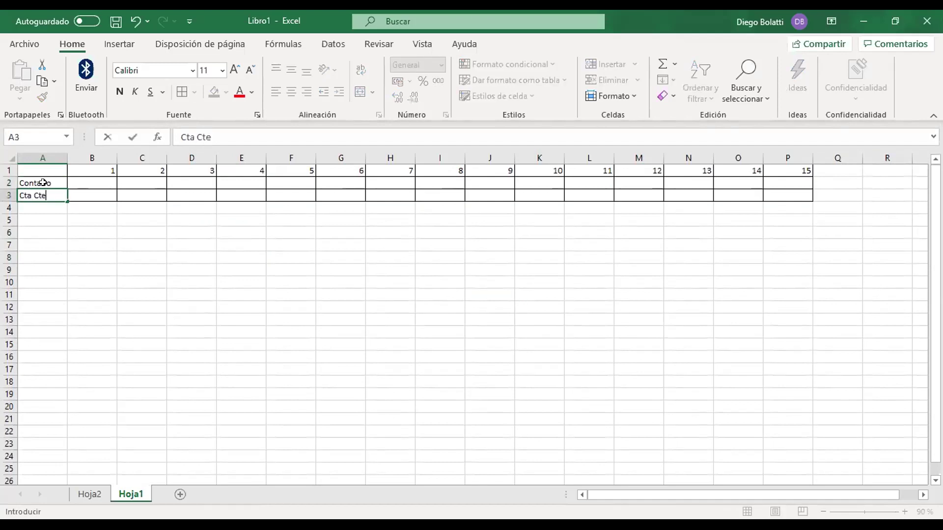
type("te")
key("Return")
Examine the grid's row labels in A2:A3 and the column numbers across row 1
left_click(43, 183)
key("Right")
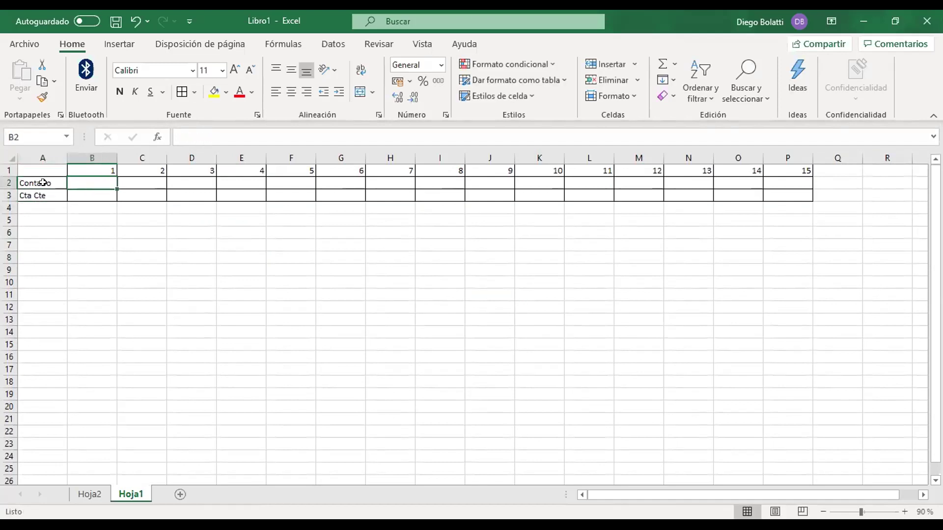
left_click(257, 281)
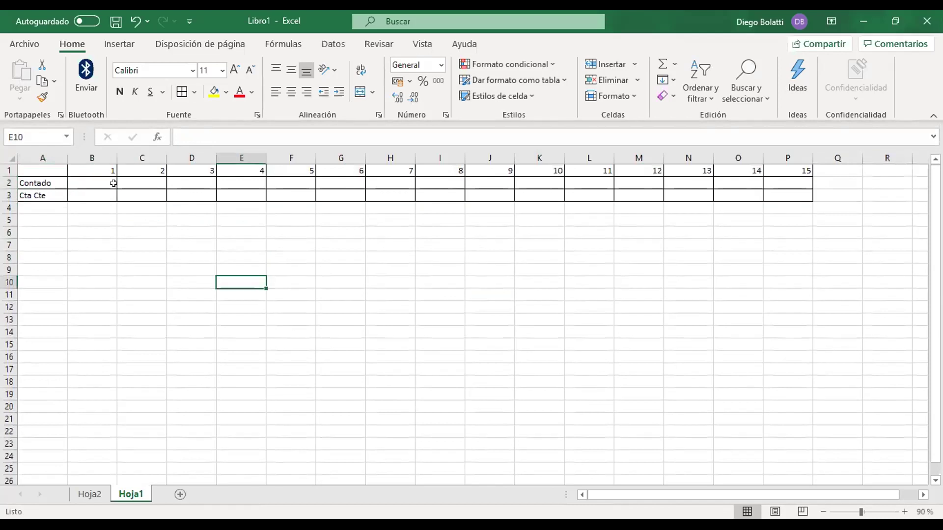
left_click(97, 181)
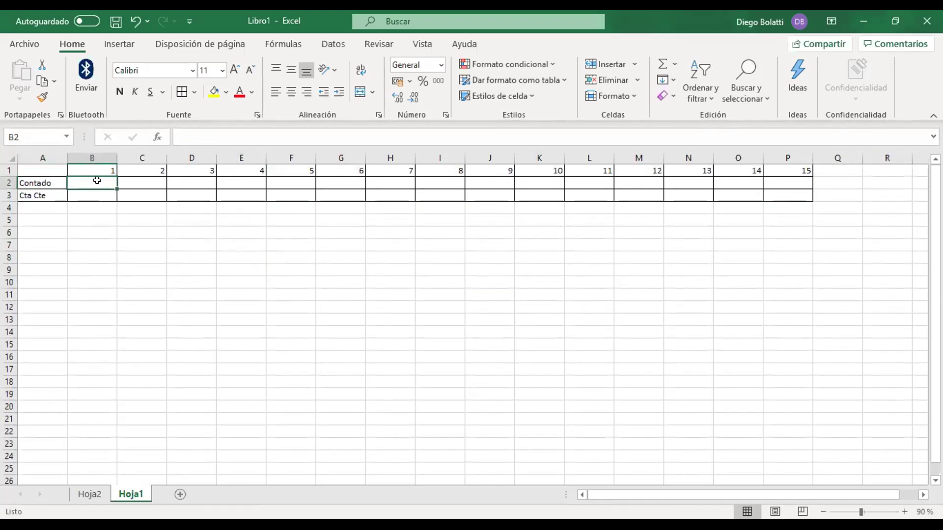
left_click(48, 180)
left_click(86, 235)
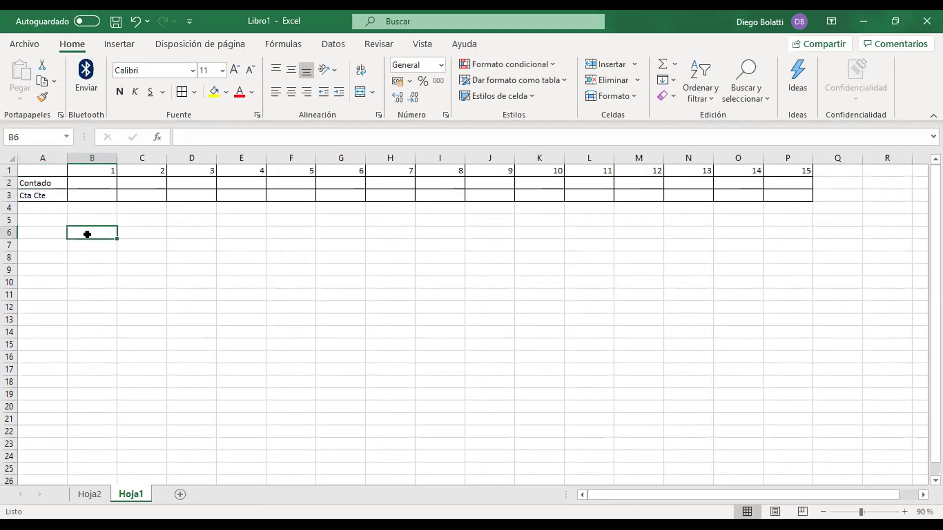
left_click(38, 181)
left_click(38, 193)
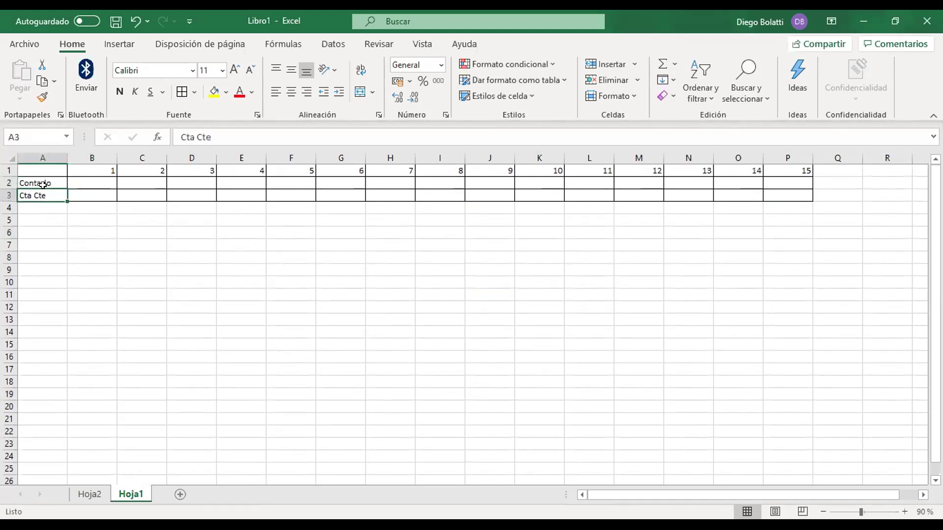
left_click(91, 169)
left_click(789, 169)
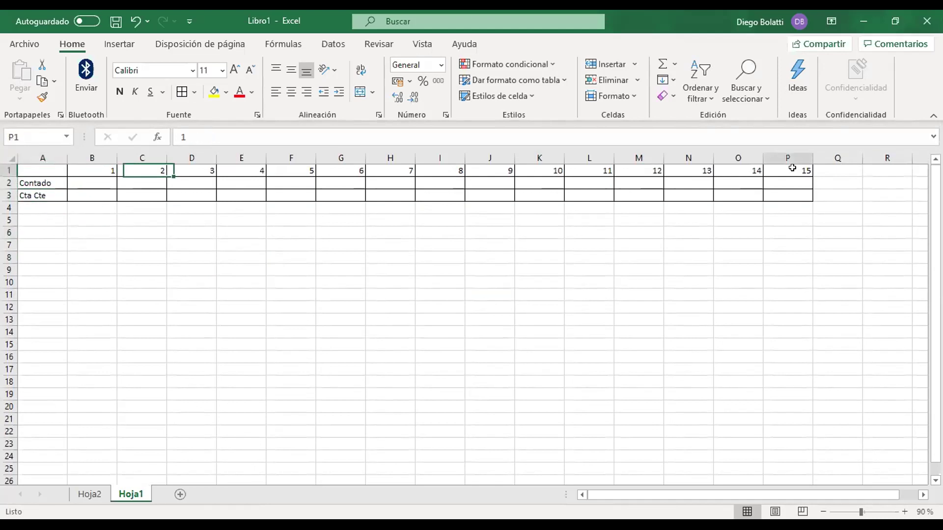
left_click(94, 169)
left_click_drag(152, 168, 98, 171)
left_click(752, 244)
left_click(123, 241)
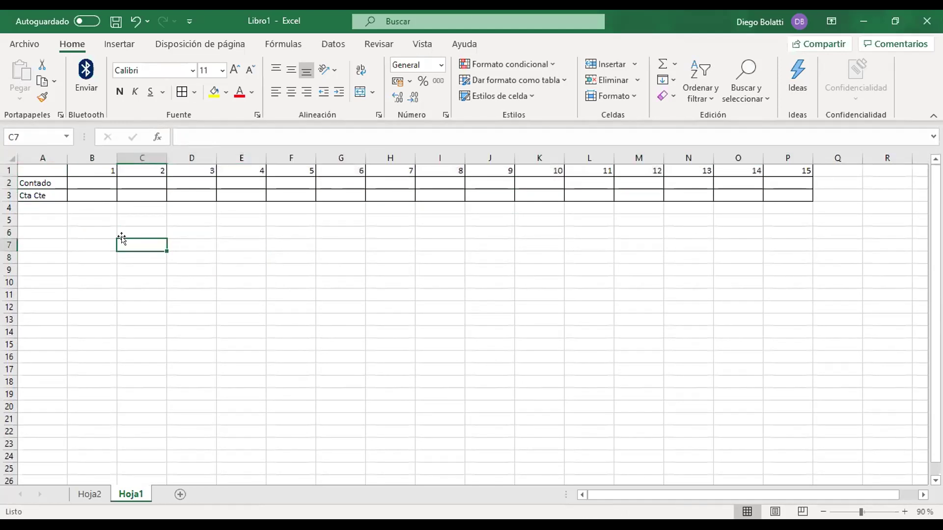
left_click(85, 169)
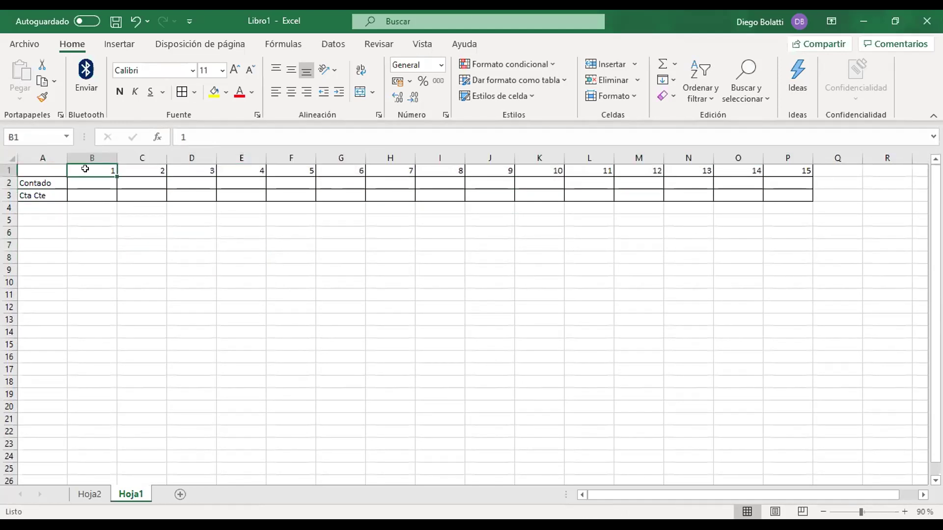
left_click_drag(53, 180, 44, 193)
left_click(92, 232)
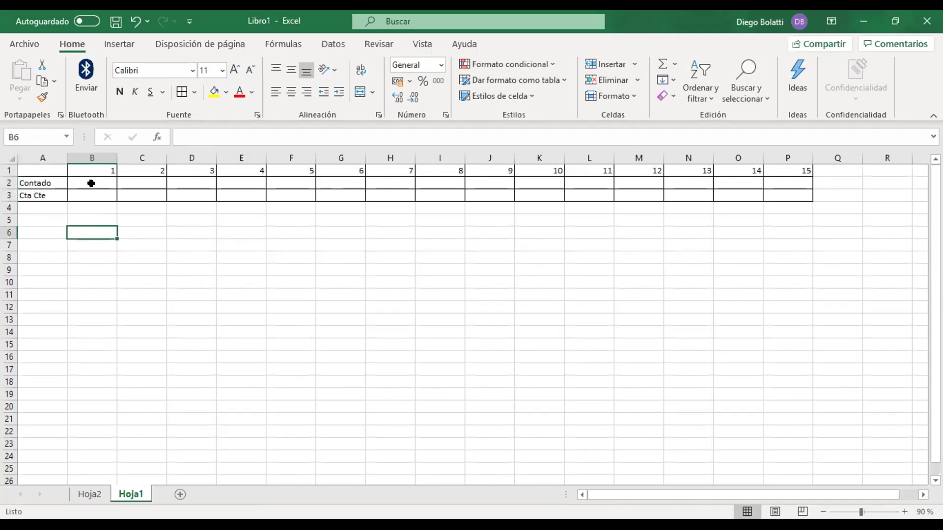
Compare the Tipo values of the sales records in Hoja2 with the row labels in Hoja1
left_click(89, 493)
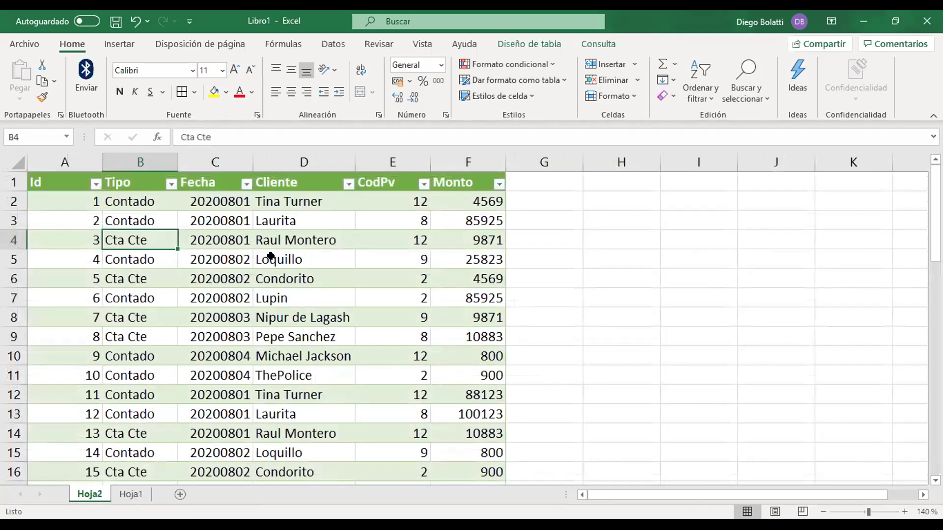
left_click(35, 200)
left_click(126, 198)
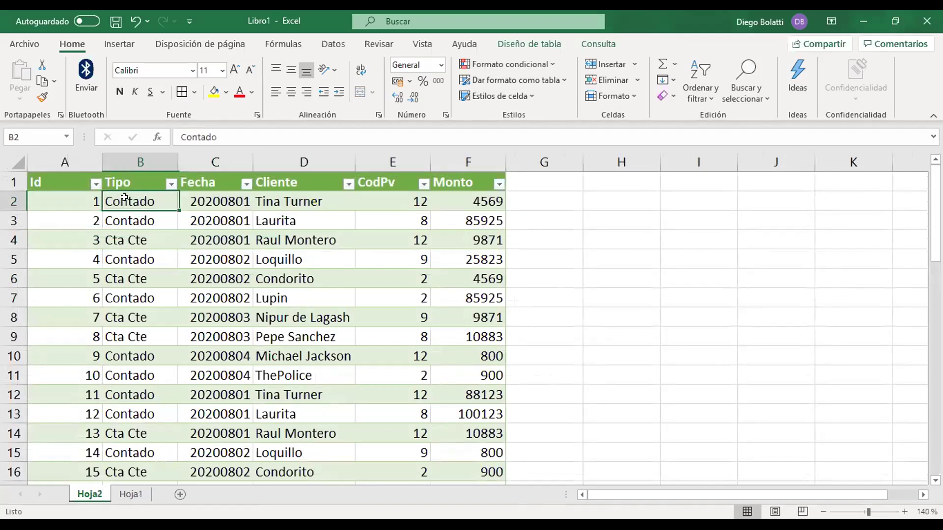
left_click(87, 201)
left_click(147, 196)
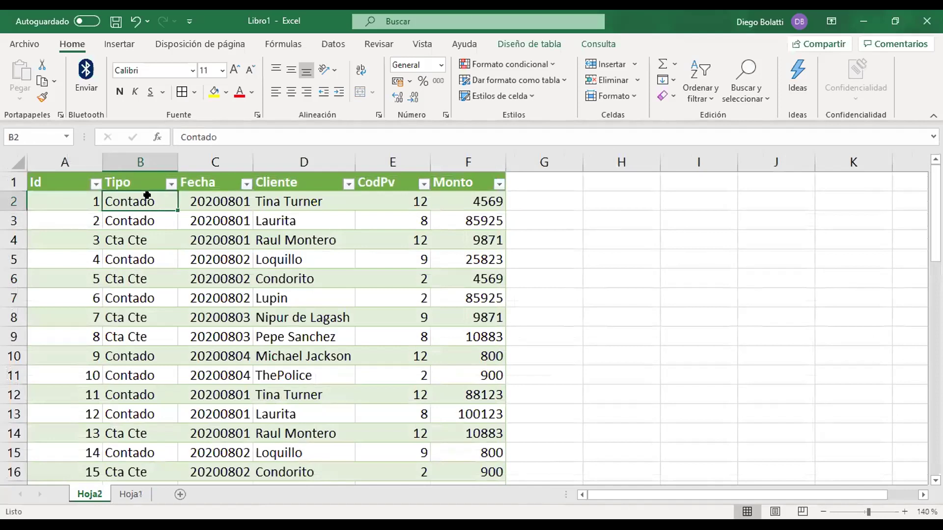
left_click(128, 260)
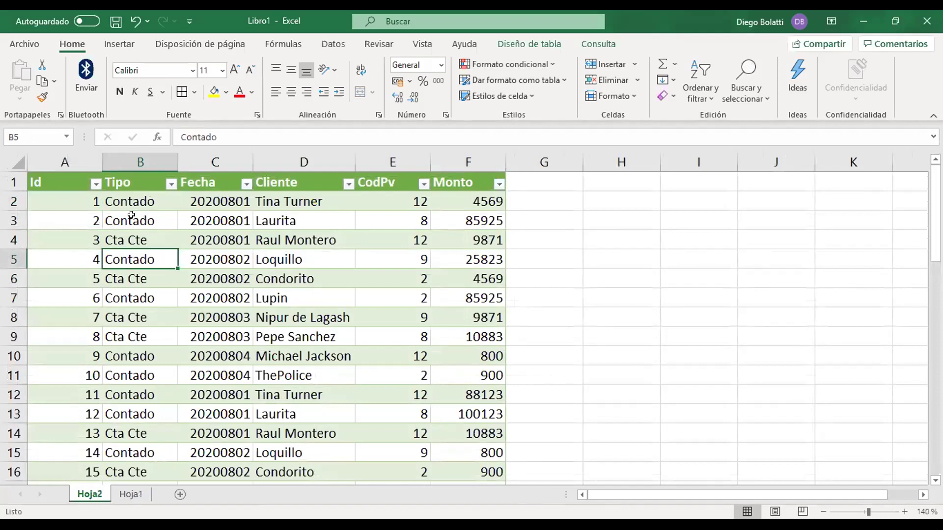
left_click(128, 495)
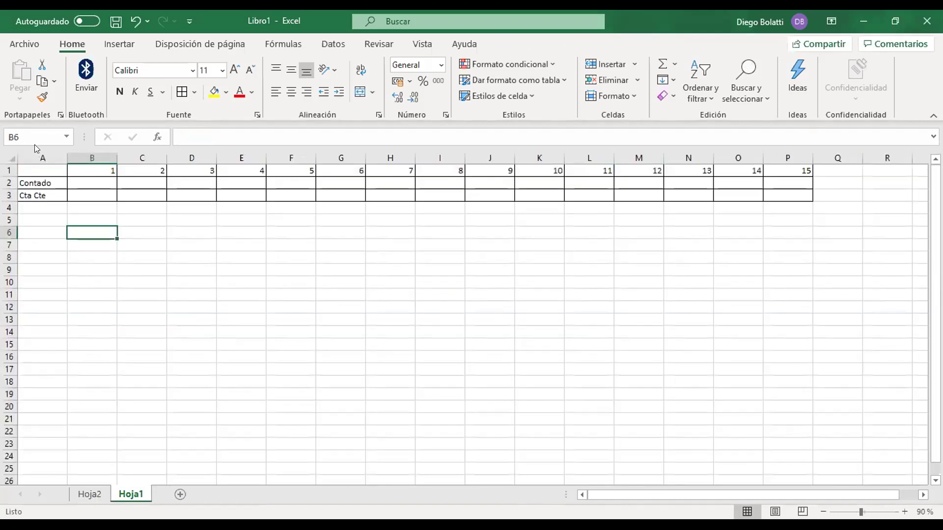
left_click(38, 183)
left_click(41, 195)
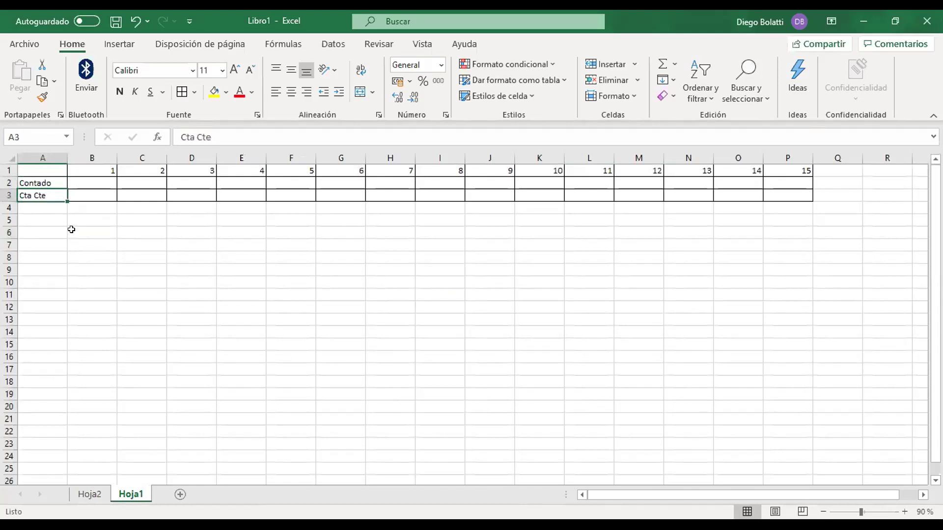
Compare the first record's CodPv in Hoja2 with the numbered columns B to P of the Hoja1 grid
left_click(96, 495)
left_click(406, 201)
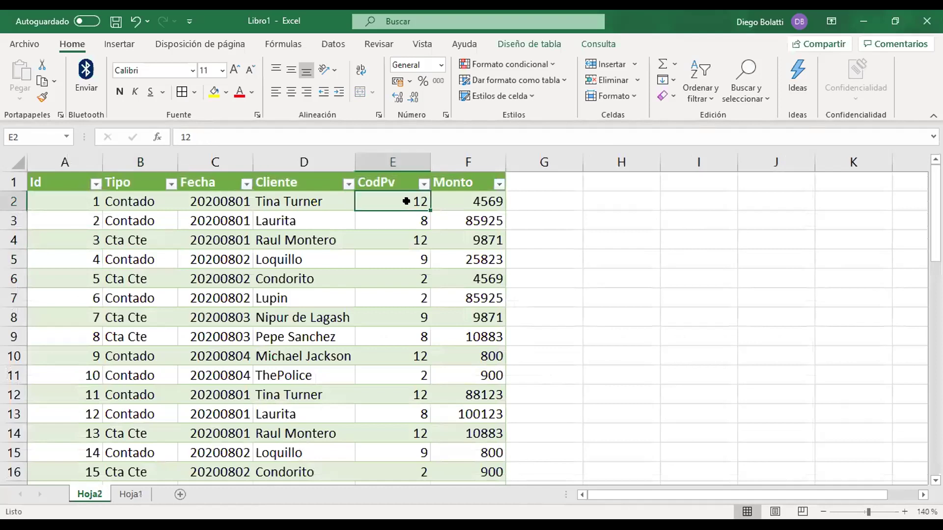
left_click(138, 493)
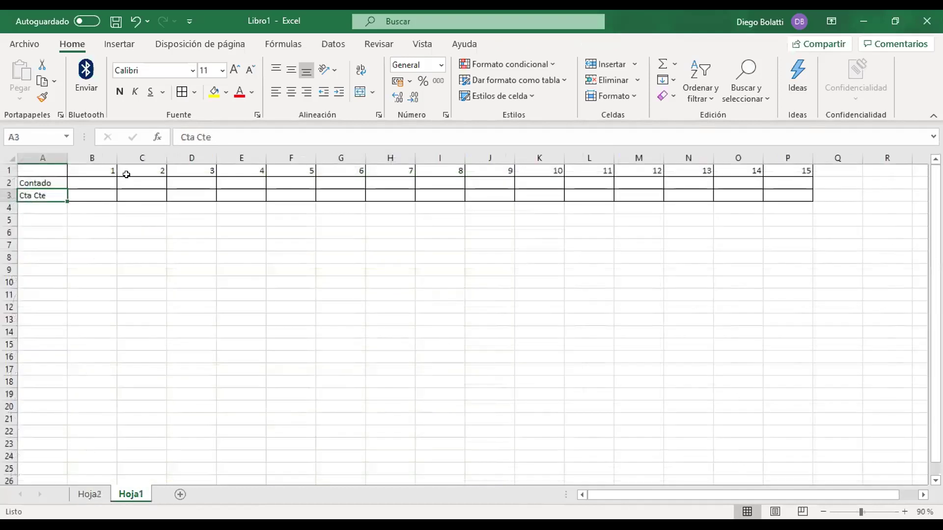
left_click_drag(95, 170, 780, 168)
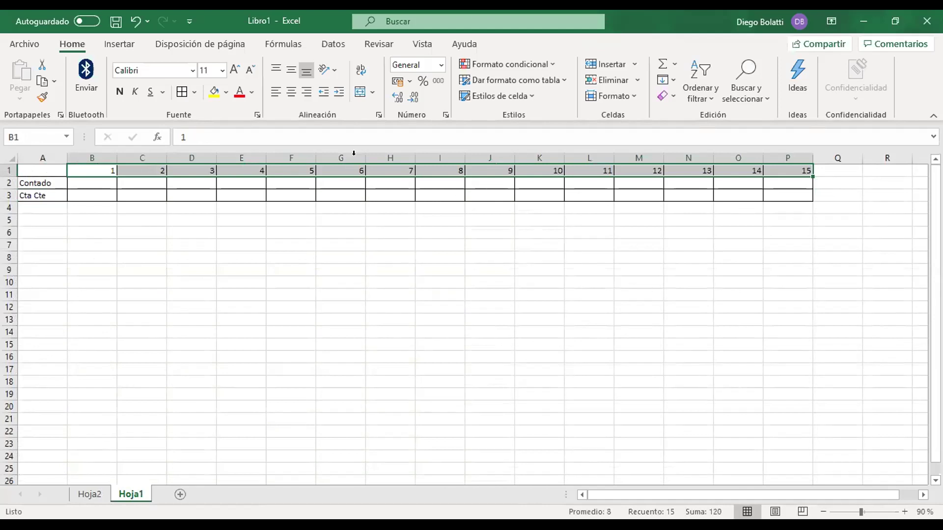
left_click(327, 181)
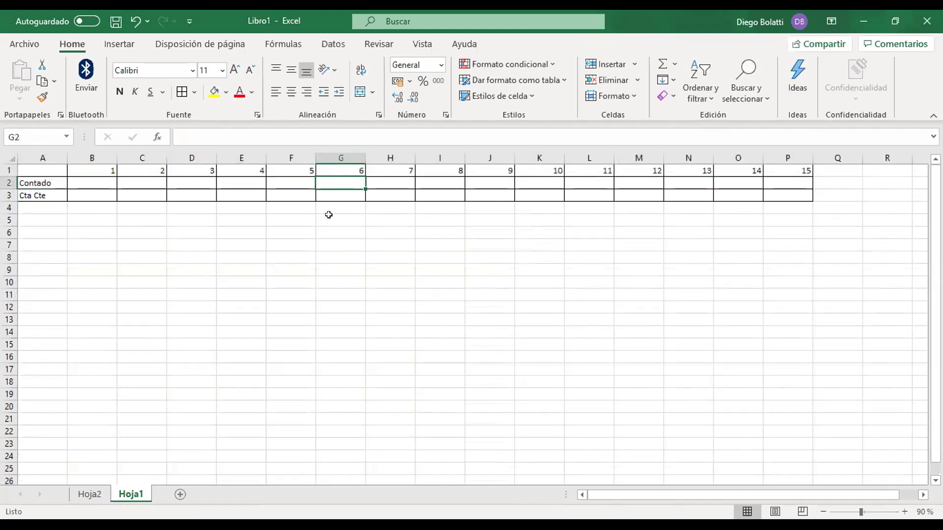
key("Left")
key("Left")
key("Left")
key("Left")
key("Left")
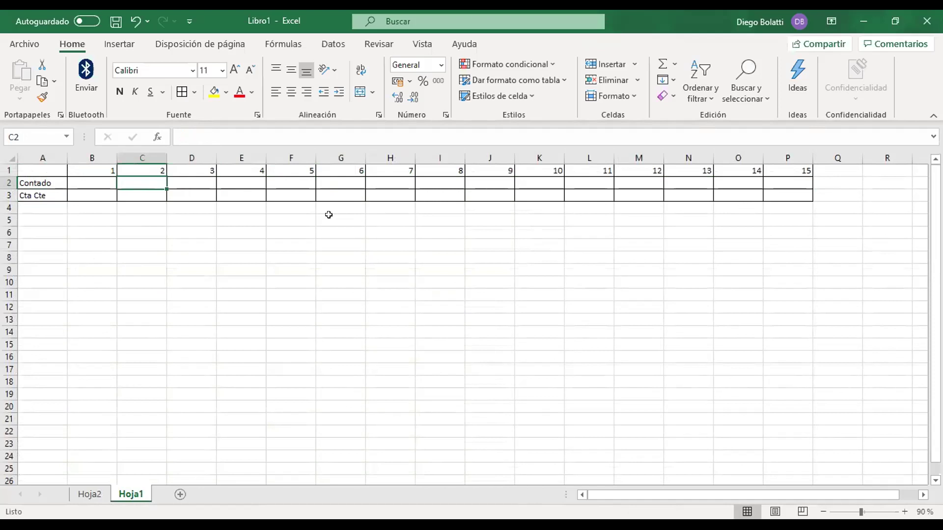
Check the first record's Tipo and CodPv in Hoja2 and fill the matching cell M2 in Hoja1 with yellow
left_click(92, 495)
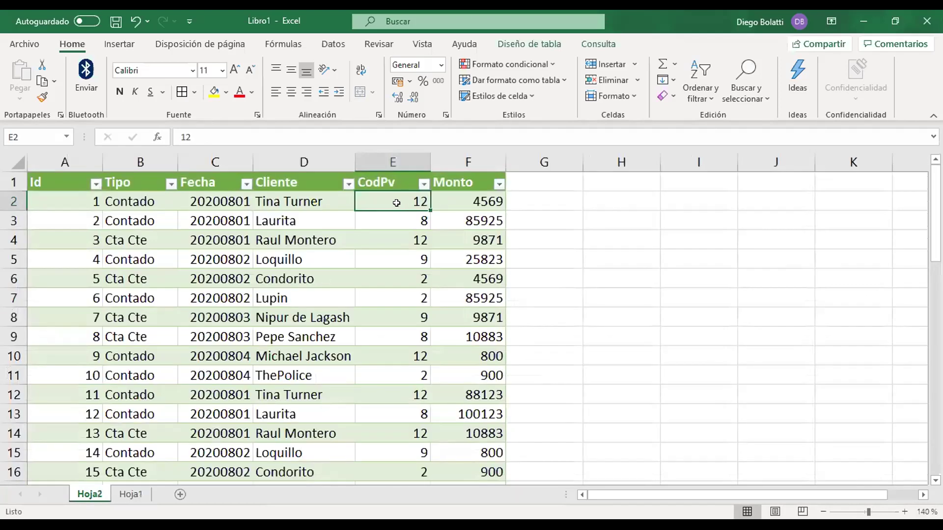
left_click(141, 201)
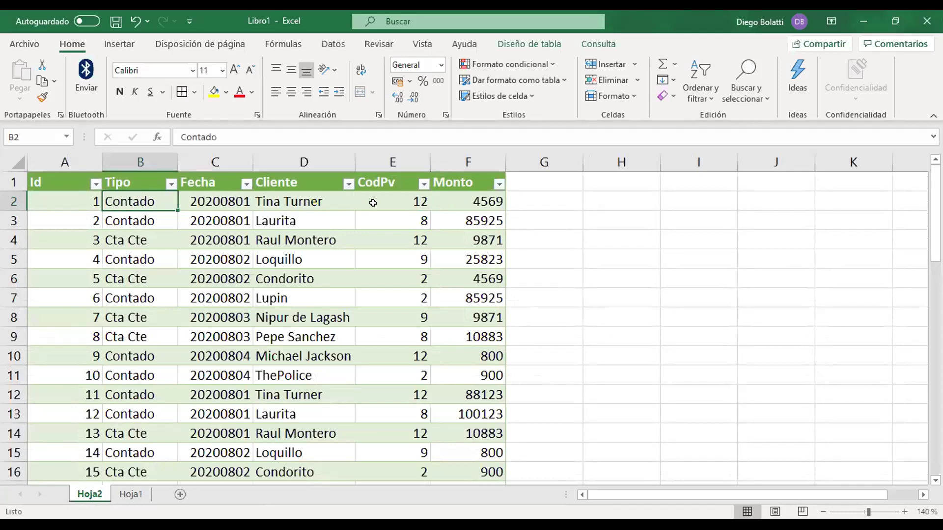
left_click(389, 202)
left_click(133, 494)
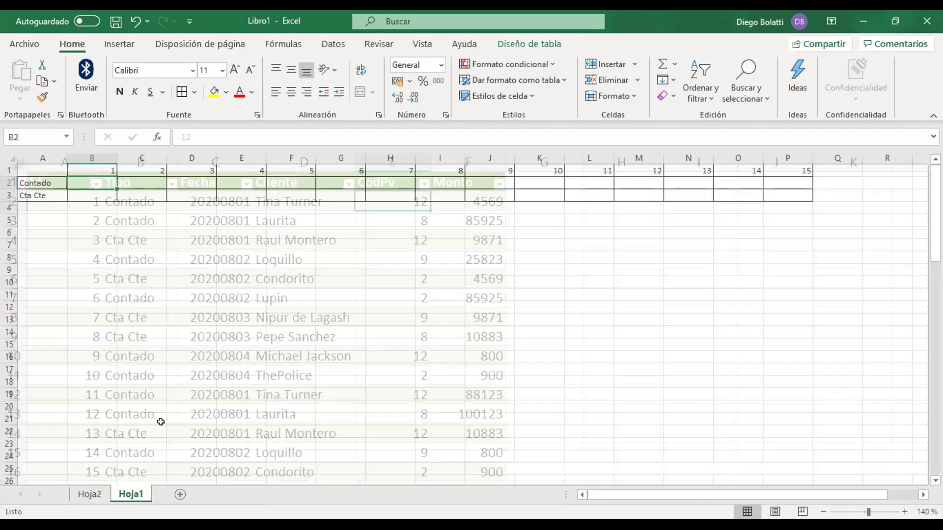
left_click(635, 182)
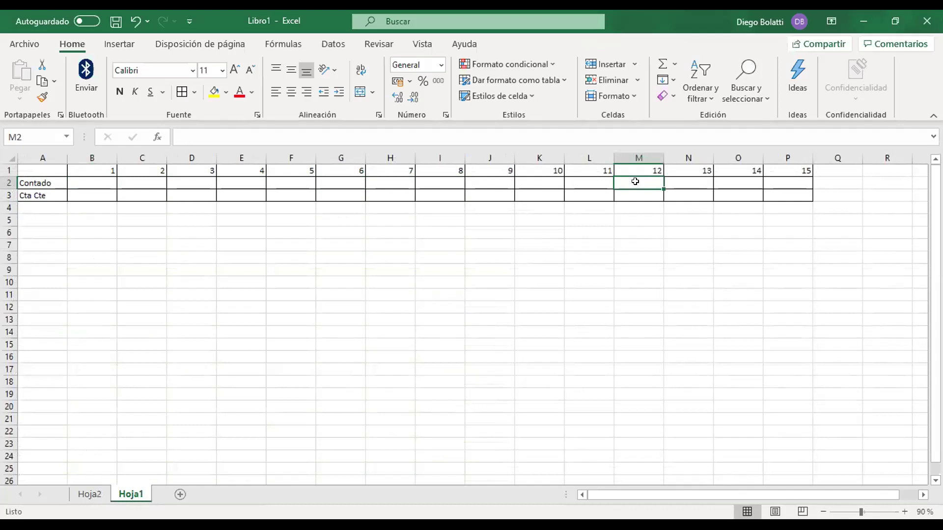
left_click(215, 92)
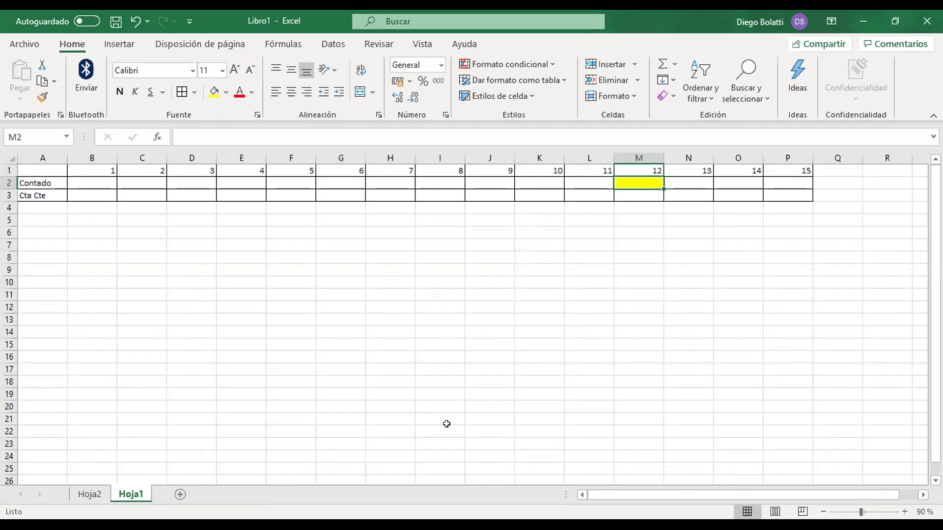
Check the first record's Monto in Hoja2 and return to the Hoja1 grid
left_click(85, 495)
left_click(462, 201)
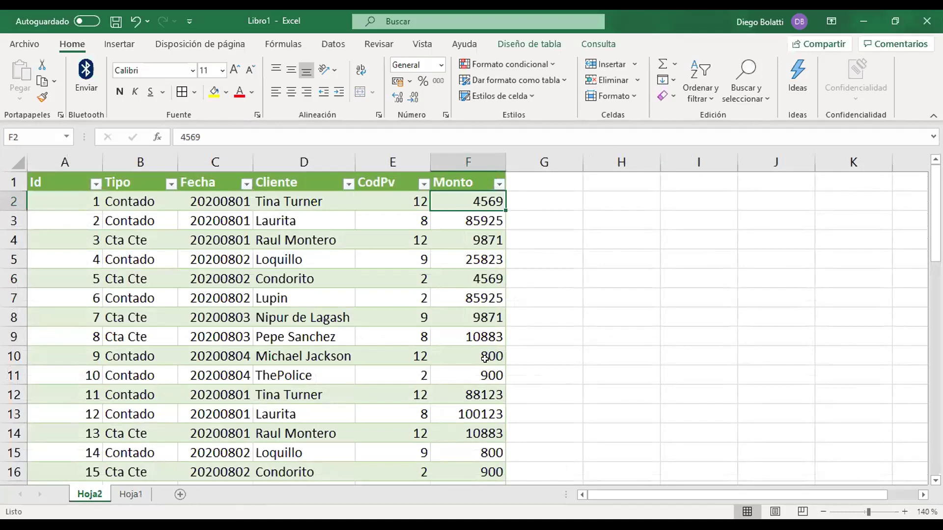
left_click(129, 495)
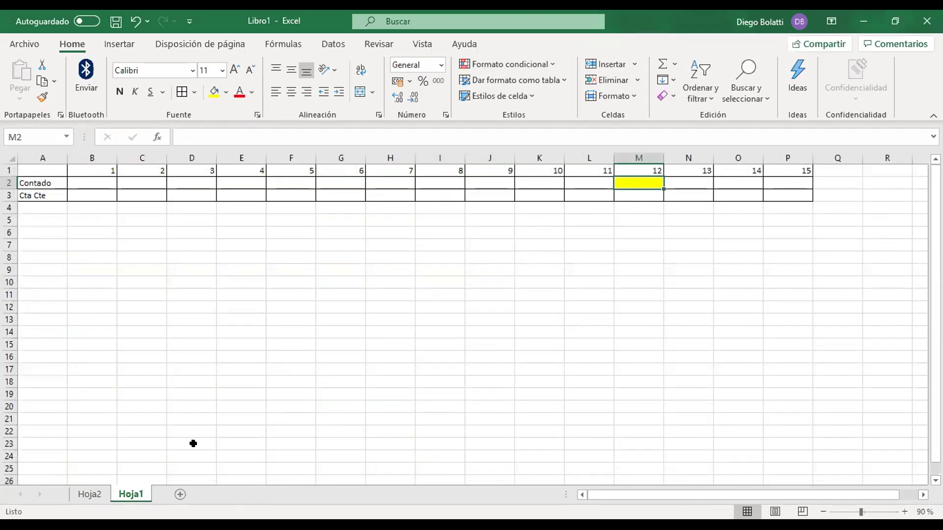
Check the first record's Monto in Hoja2 and enter 4569 in cell M2 of Hoja1
left_click(82, 494)
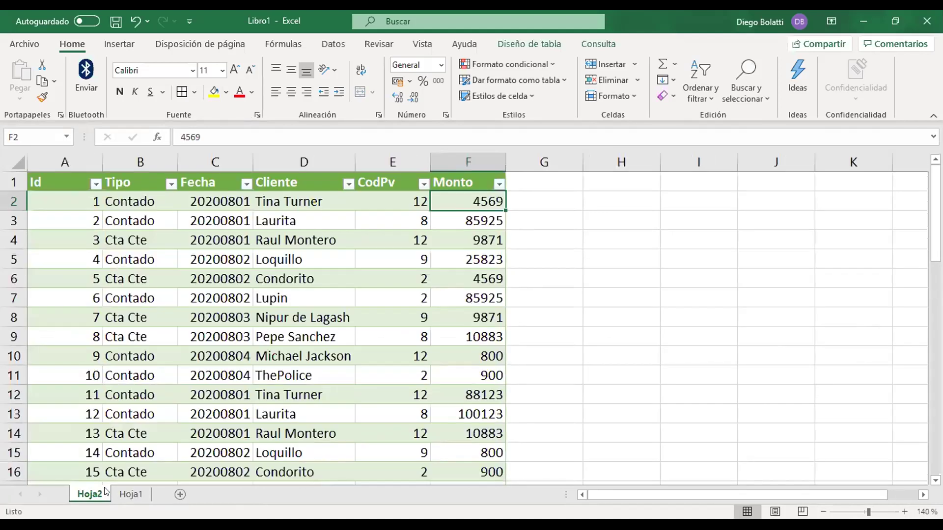
left_click(126, 493)
type("4569")
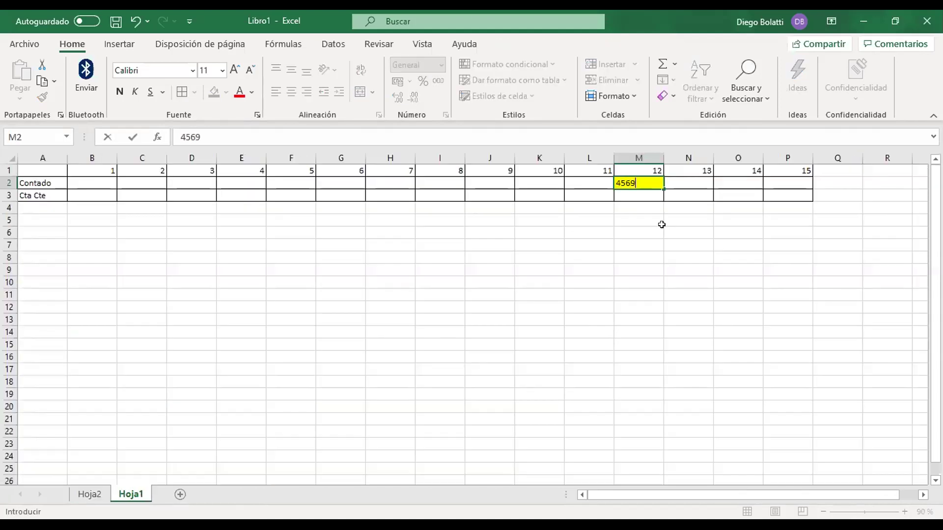
key("Return")
key("Up")
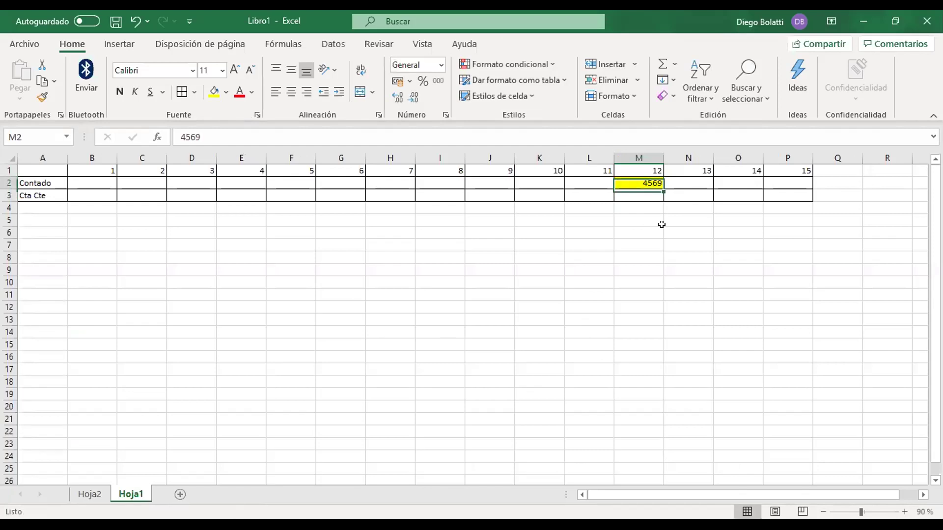
Enter 0 in cell B2, the Contado amount for CodPv 1
key("Left")
key("Left")
key("Left")
key("Left")
key("Left")
key("Left")
key("Left")
key("Left")
key("Left")
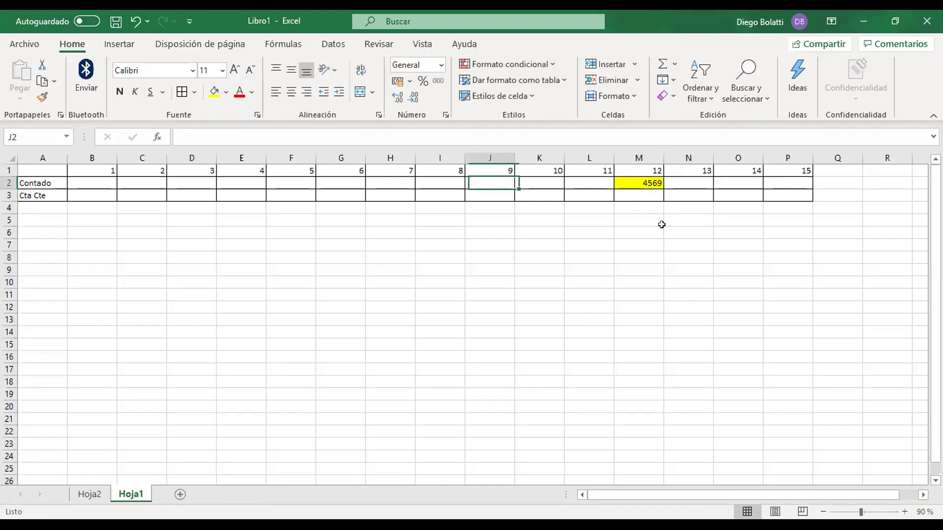
key("Left")
key("Left")
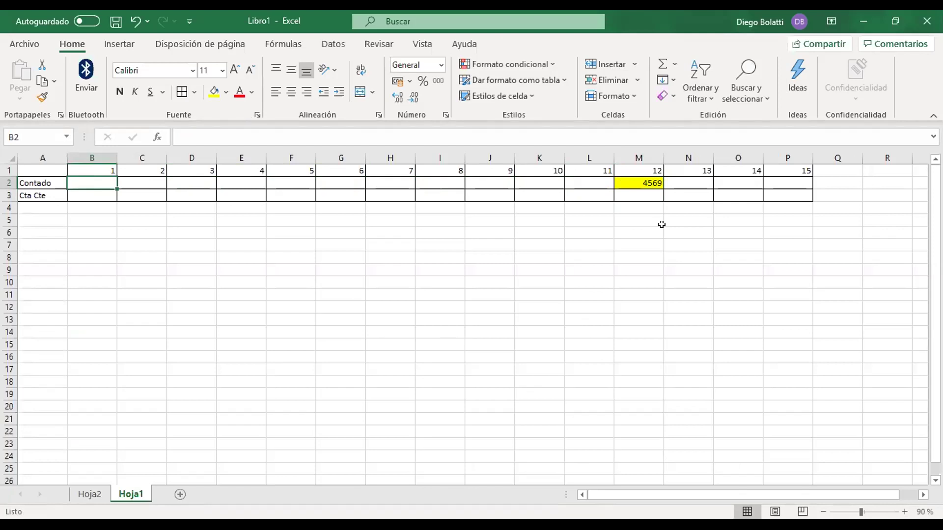
type("0")
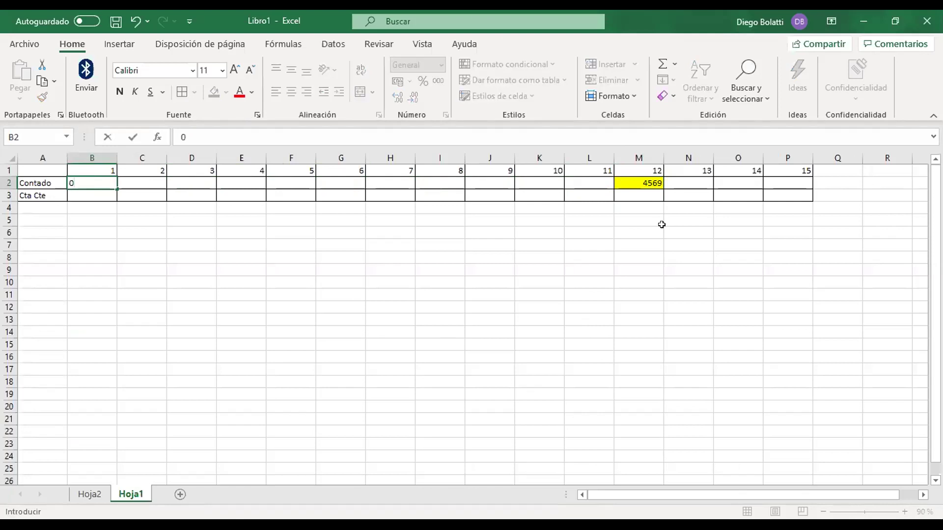
key("ctrl+Return")
Copy the zero from B2 across the whole Cta Cte row, B3 to P3
key("ctrl+c")
key("Down")
key("shift+Right")
key("shift+Right")
key("shift+Right")
key("shift+Right")
key("shift+Right")
key("shift+Right")
key("shift+Right")
key("shift+Right")
key("shift+Right")
key("shift+Right")
key("shift+Right")
key("shift+Right")
key("shift+Right")
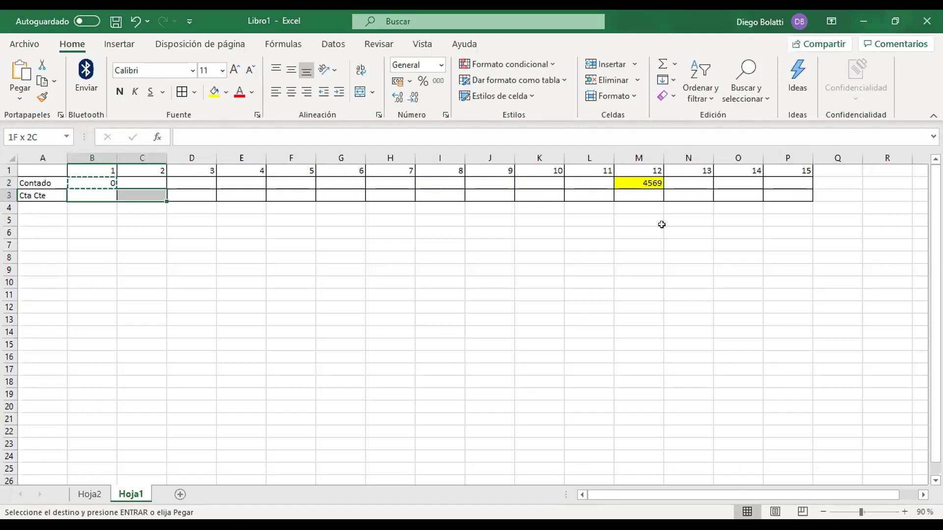
key("shift+Right")
key("Return")
key("Up")
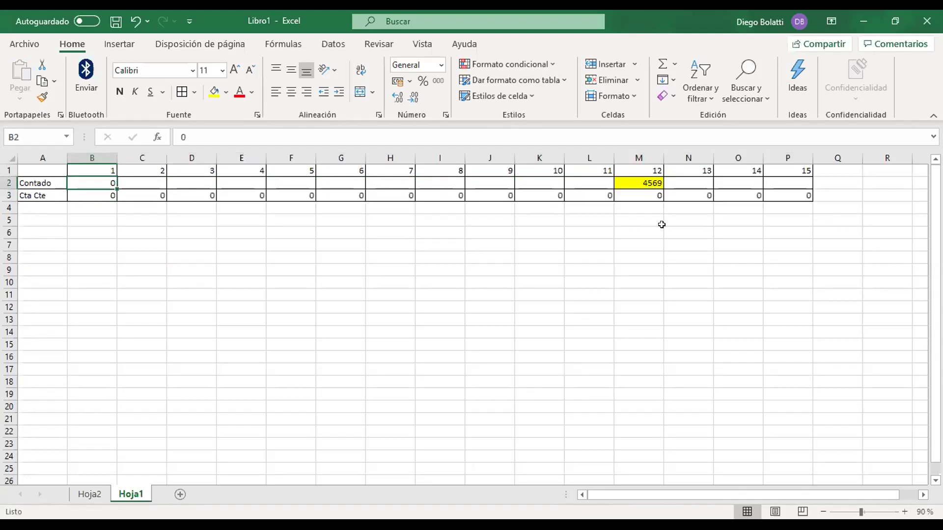
Copy the zero from B2 into the empty Contado cells C2 to L2
key("ctrl+c")
key("Right")
key("shift+Right")
key("shift+Right")
key("shift+Right")
key("shift+Right")
key("shift+Right")
key("shift+Right")
key("shift+Right")
key("shift+Right")
key("shift+Right")
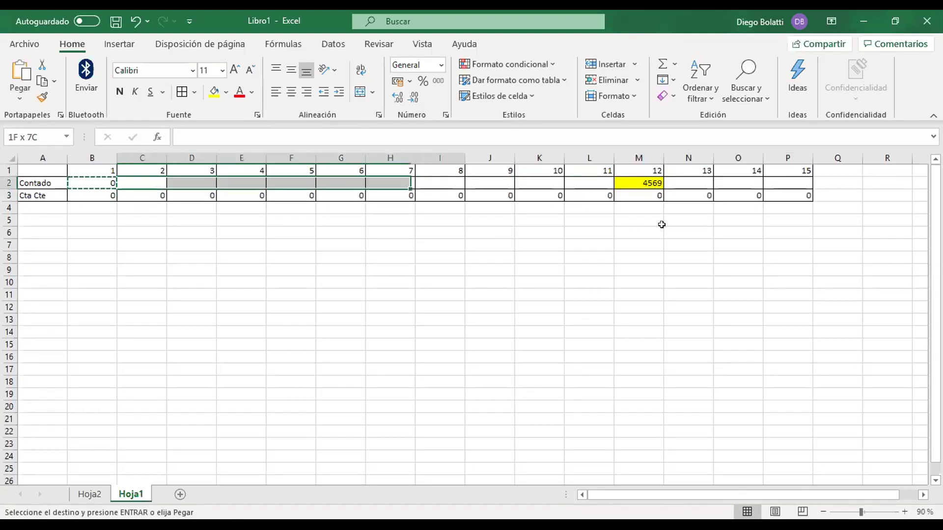
key("Return")
Copy the zeros from N3:P3 into the remaining empty Contado cells N2:P2
key("Right")
key("Right")
key("Right")
key("Right")
key("Right")
key("Right")
key("Right")
key("Right")
key("Right")
key("Right")
key("Right")
key("Right")
key("Right")
key("Right")
key("Right")
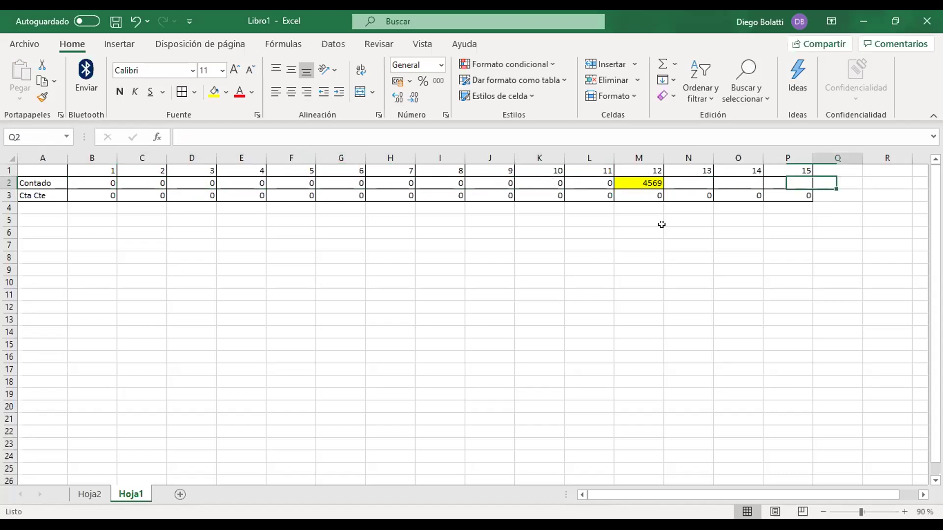
key("Left")
key("Left")
key("Down")
key("Left")
key("Left")
key("shift+Right")
key("shift+Right")
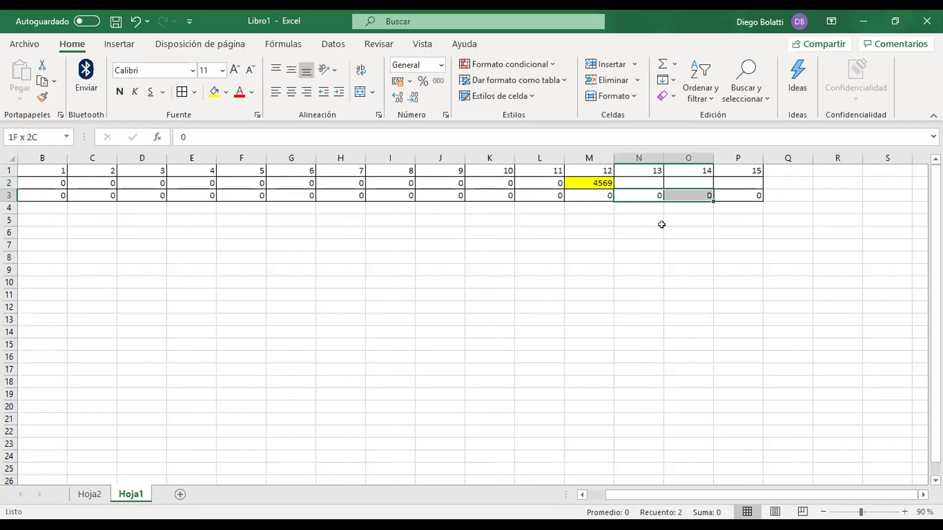
key("ctrl+c")
key("Up")
key("Return")
key("Down")
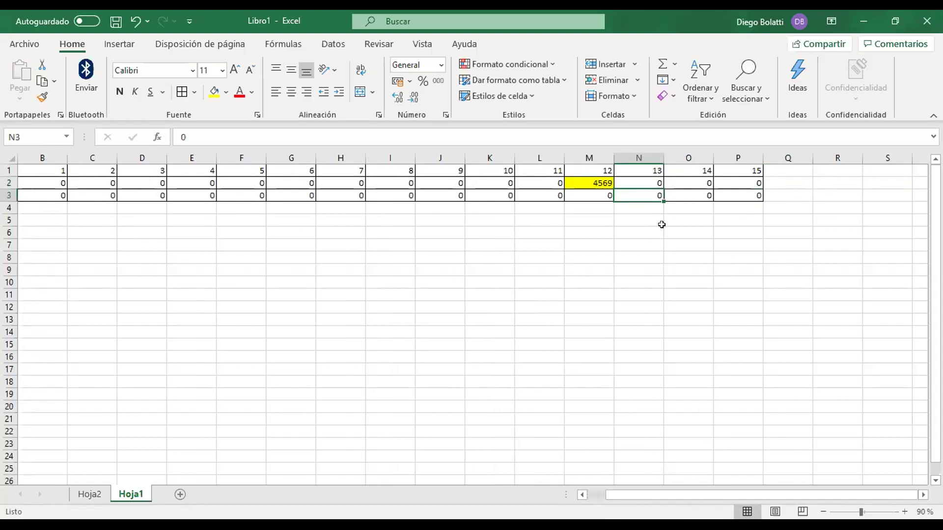
Apply the accounting number format to all grid amounts in B2:P3
key("Left")
key("Left")
key("Left")
key("Left")
key("Left")
key("Left")
key("Left")
key("Left")
key("Left")
key("Left")
key("Left")
key("Left")
key("Left")
key("Up")
key("Right")
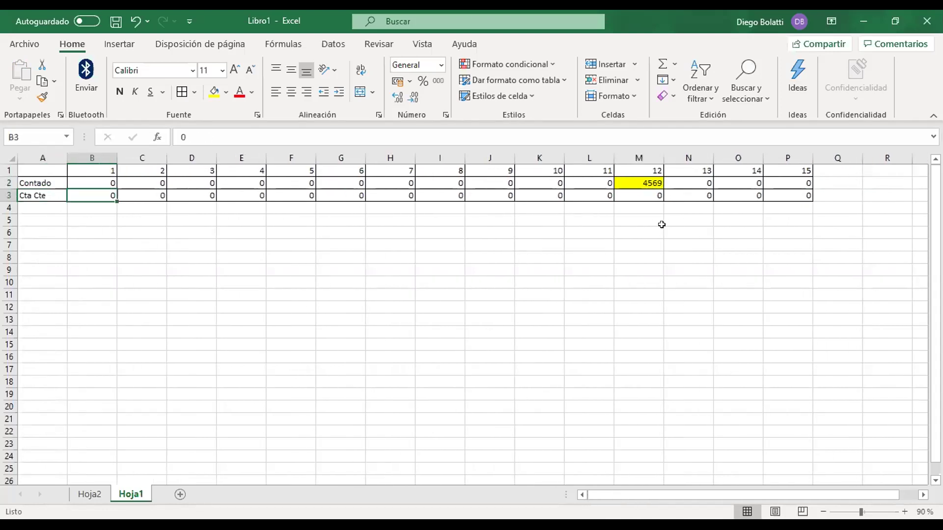
key("shift+Down")
key("shift+Right")
key("shift+Right")
key("shift+Right")
key("shift+Right")
key("shift+Right")
key("shift+Right")
key("shift+Right")
key("shift+Right")
key("shift+Right")
key("shift+Right")
key("shift+Right")
key("shift+Right")
key("shift+Right")
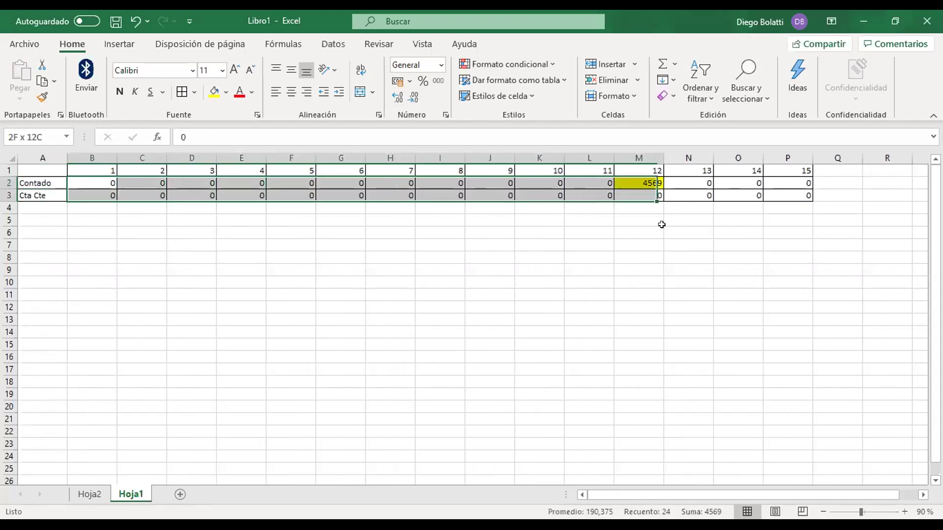
key("shift+Right")
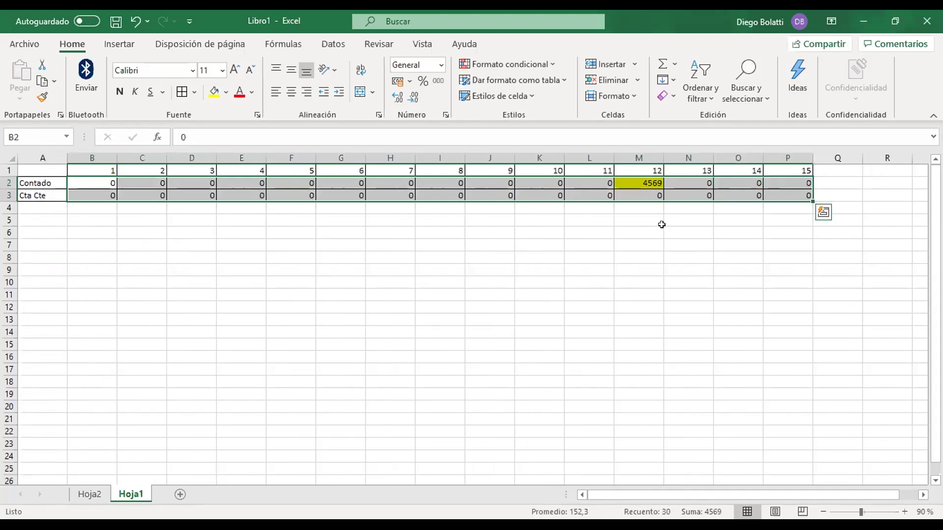
left_click(396, 81)
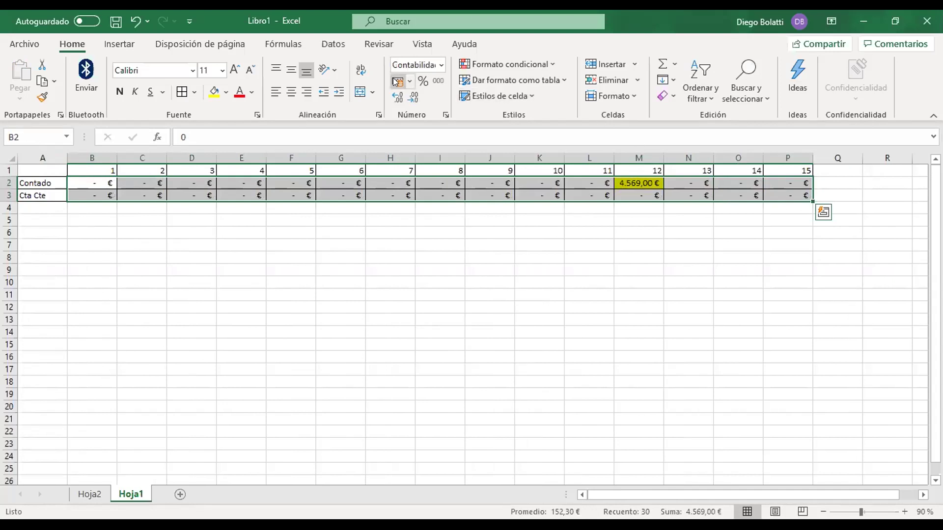
Set the currency symbol of the B2:P3 amounts to $ Español (Argentina)
left_click(409, 82)
left_click(427, 257)
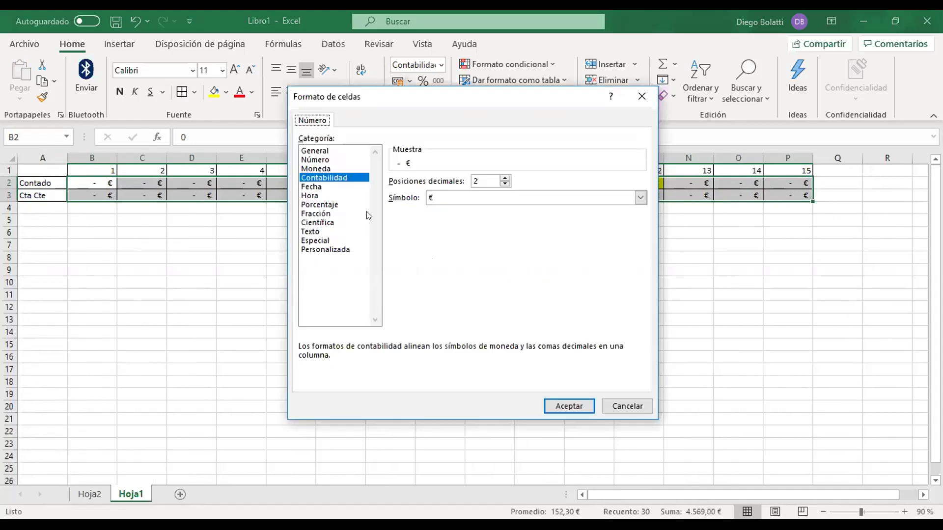
left_click(480, 197)
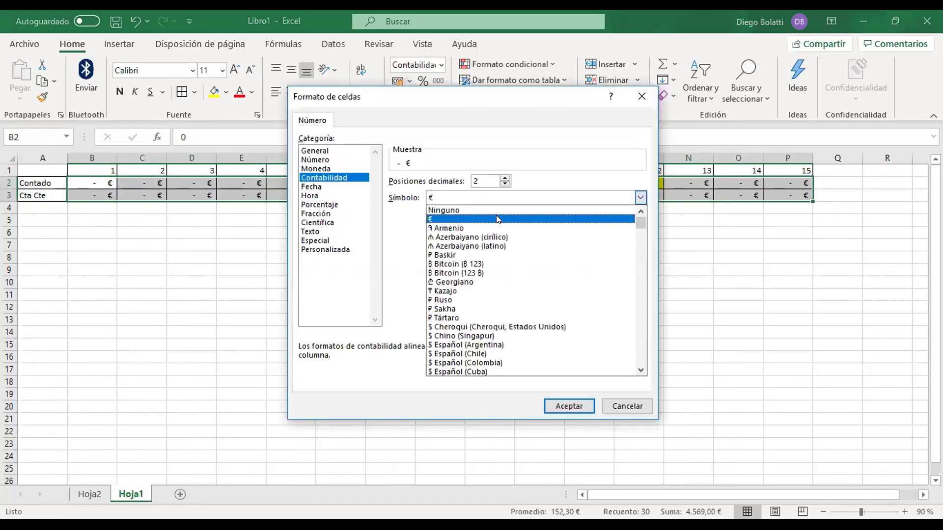
left_click(522, 345)
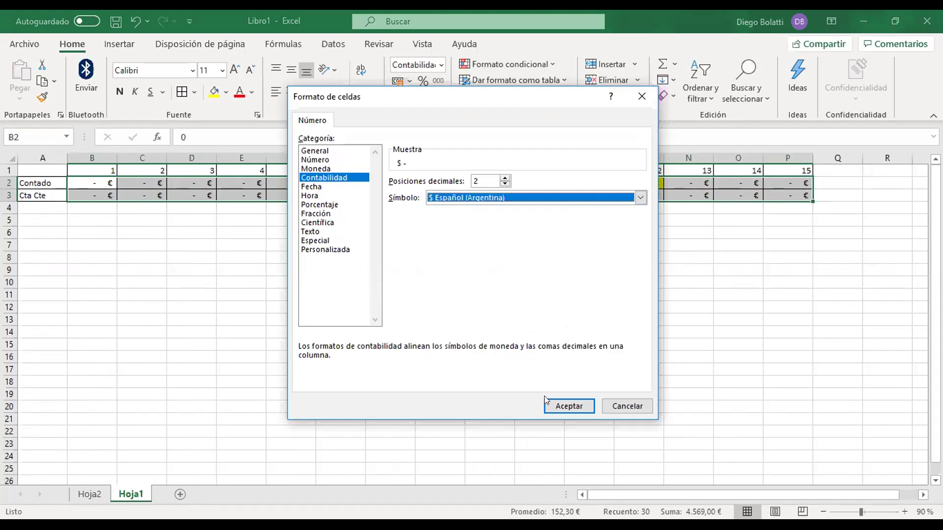
left_click(560, 405)
left_click(606, 379)
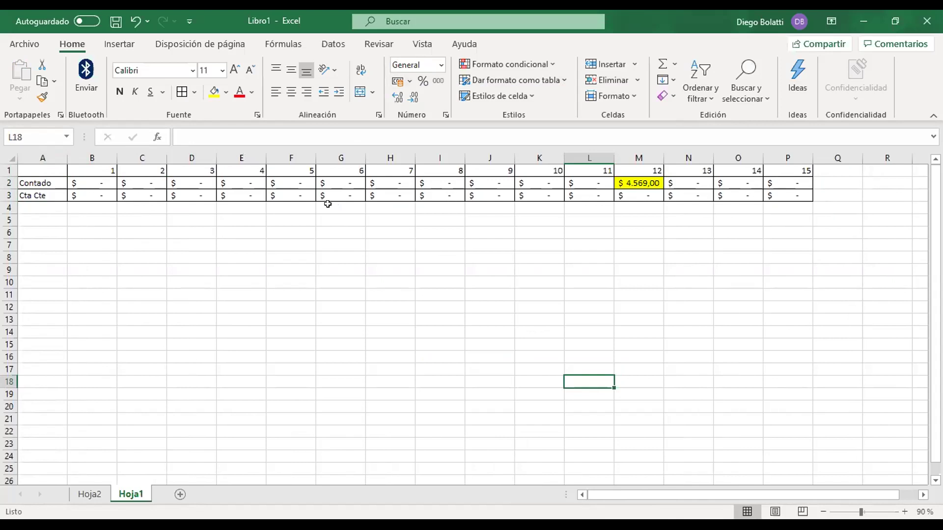
Fill the payment type labels in A2:A3 with green
left_click_drag(41, 183, 40, 196)
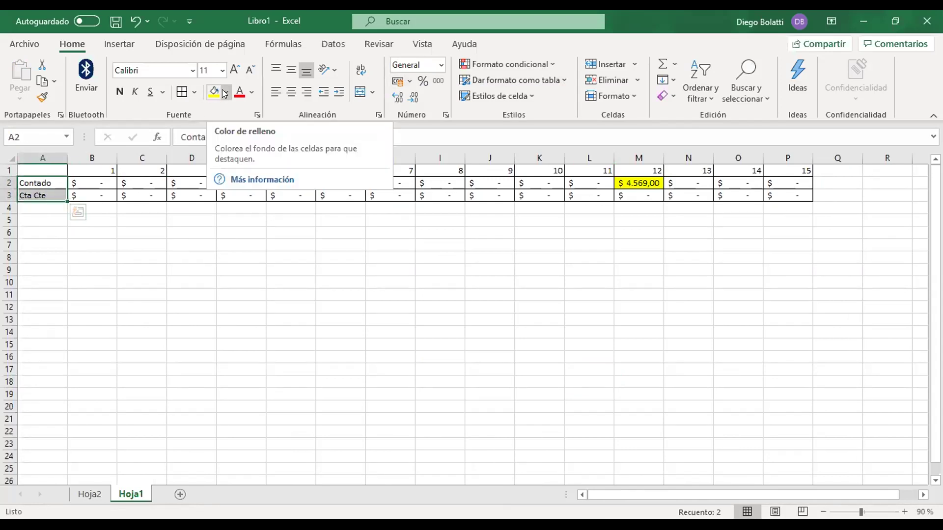
left_click(225, 93)
left_click(320, 127)
Fill the numbered column headers in B1:P1 with blue
left_click_drag(113, 170, 769, 169)
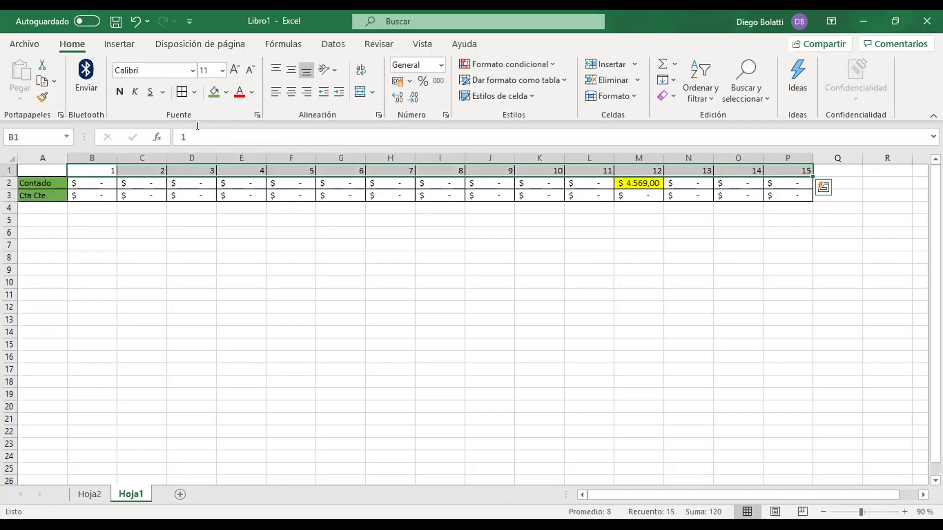
left_click(225, 94)
left_click(307, 129)
left_click(390, 282)
left_click(786, 245)
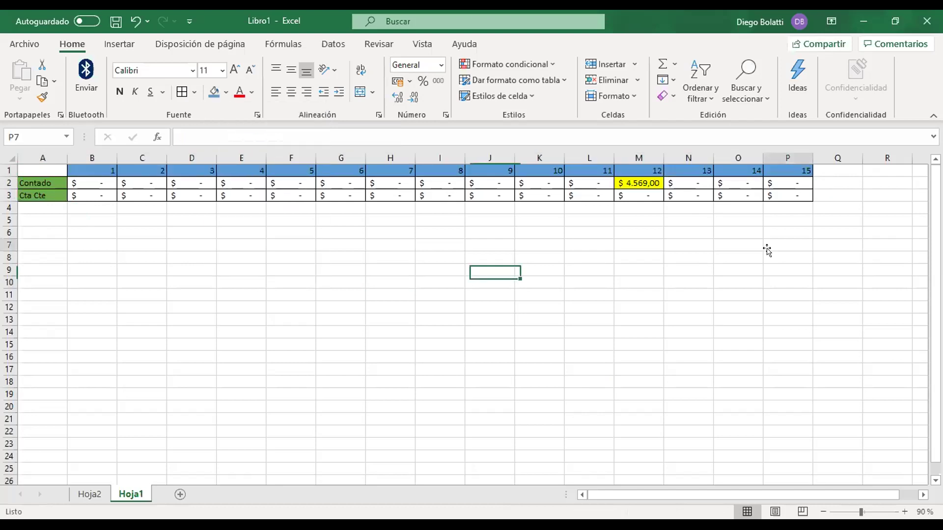
Examine the formatted Hoja1 grid from its last columns back to the Contado label and cell B2
scroll(889, 515, "up", 2)
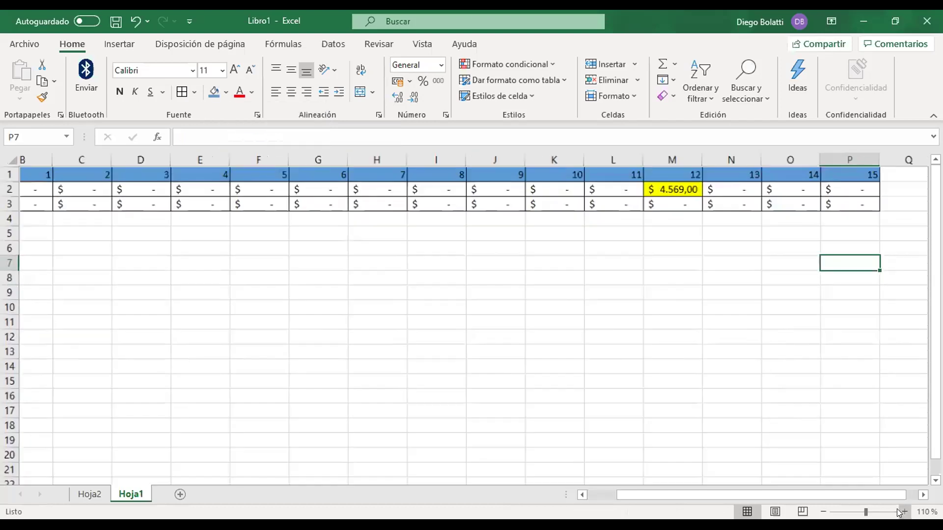
left_click(337, 405)
key("Left")
key("Left")
key("Left")
key("Left")
key("Left")
key("Left")
key("Left")
key("Up")
key("Up")
key("Up")
key("Up")
key("Up")
key("Up")
key("Up")
key("Up")
key("Up")
key("Up")
key("Up")
key("Up")
key("Up")
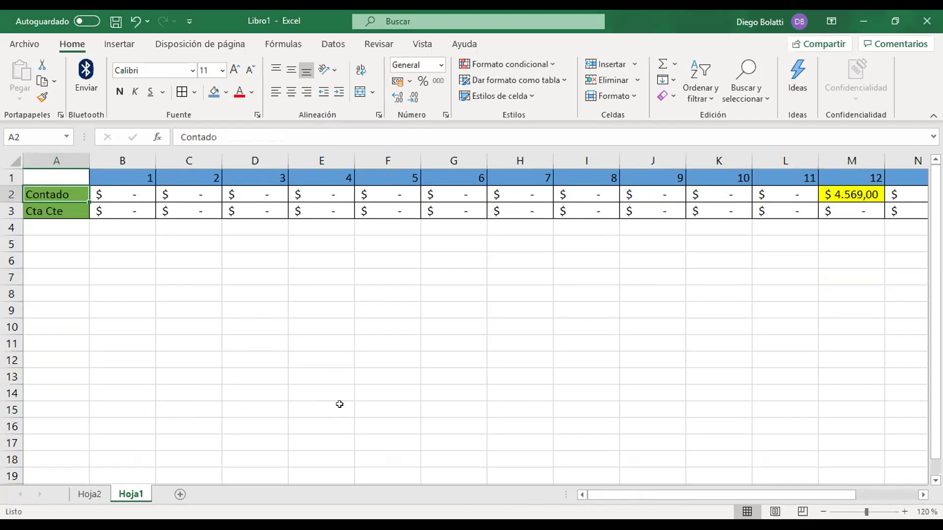
key("Right")
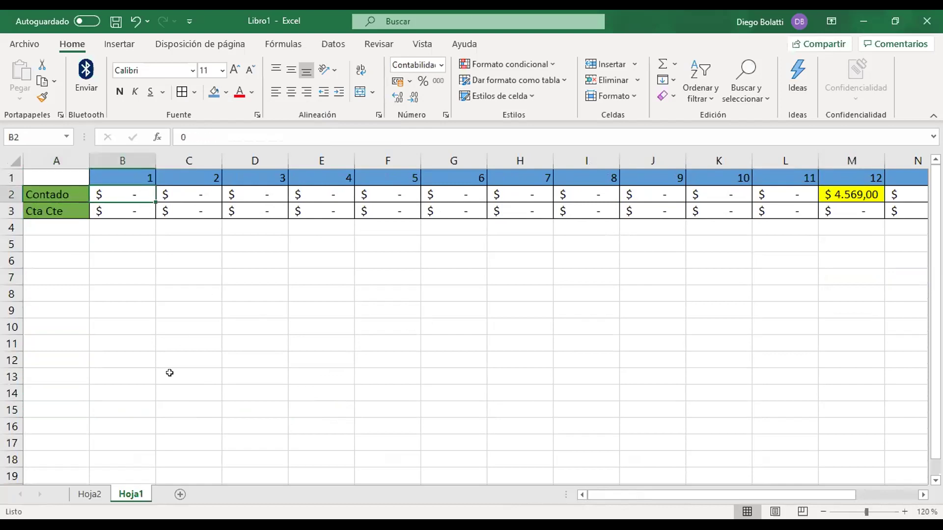
Compare the Tipo and CodPv values of the first three sales records in Hoja2
left_click(84, 495)
left_click_drag(57, 205, 461, 207)
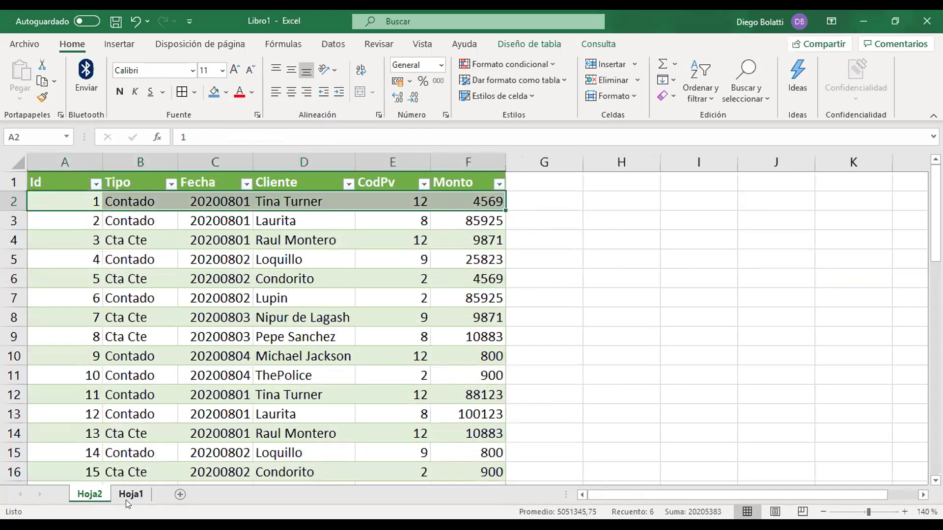
left_click(137, 218)
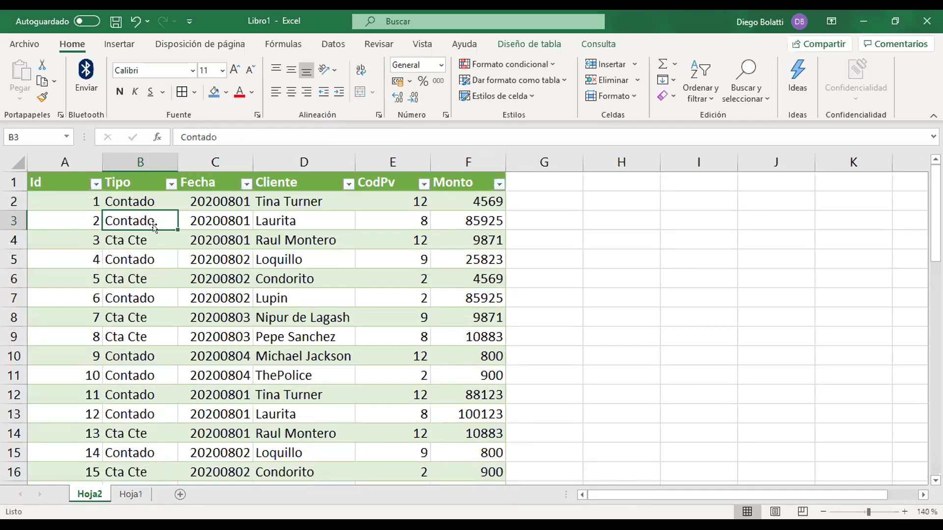
left_click(373, 217)
left_click(121, 226)
left_click(389, 237)
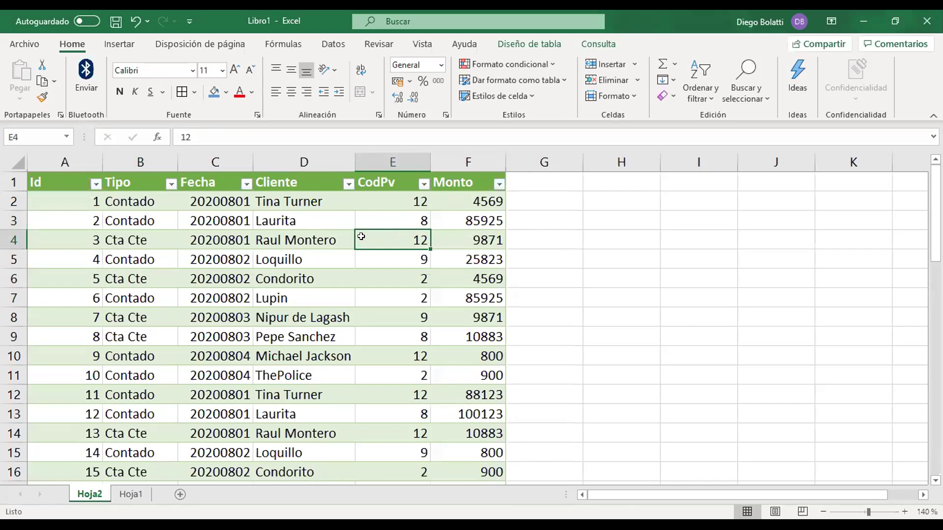
left_click(136, 202)
left_click(379, 201)
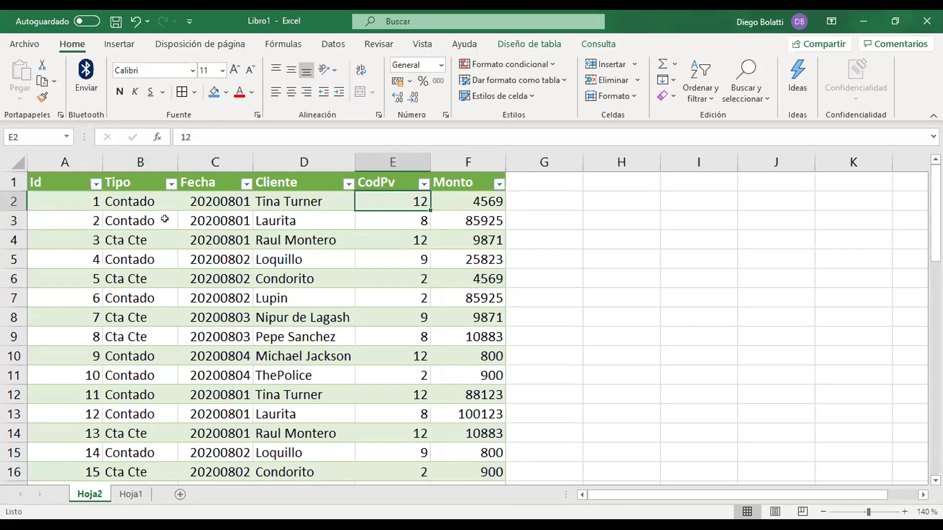
left_click(405, 237)
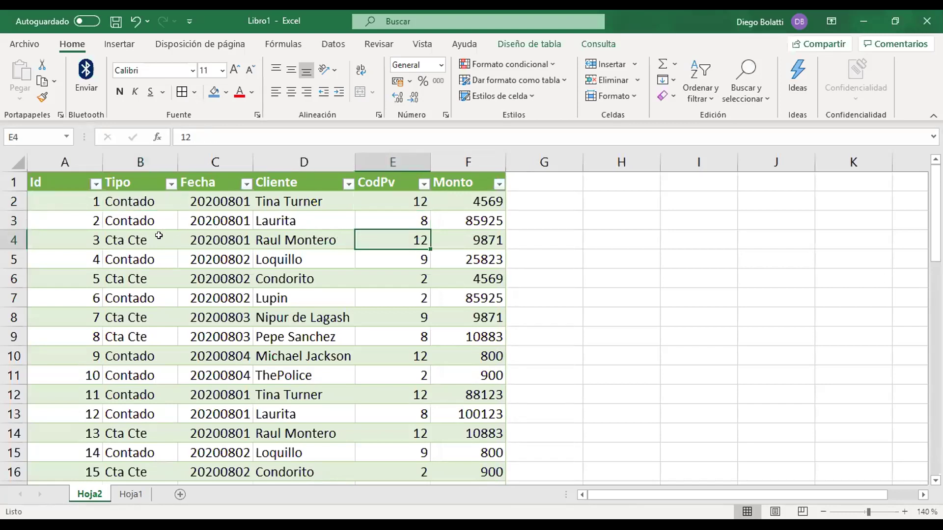
Check the third record's Tipo and CodPv in Hoja2 and enter its Monto, 9871, in cell M3 of Hoja1
left_click(157, 236)
left_click(394, 239)
left_click(133, 494)
left_click(839, 207)
type("9871")
key("Return")
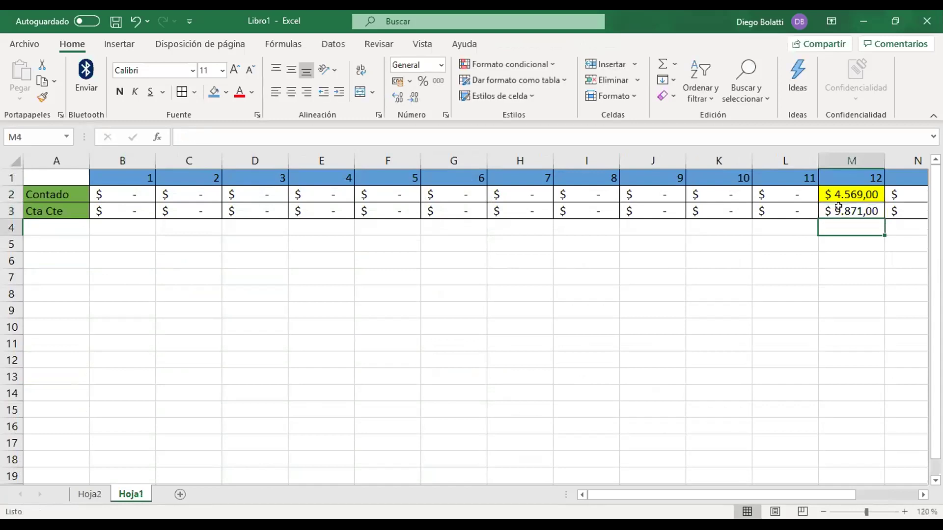
Review the Cta Cte and Contado amounts entered under CodPv 12 in cells M3 and M2
left_click(844, 210)
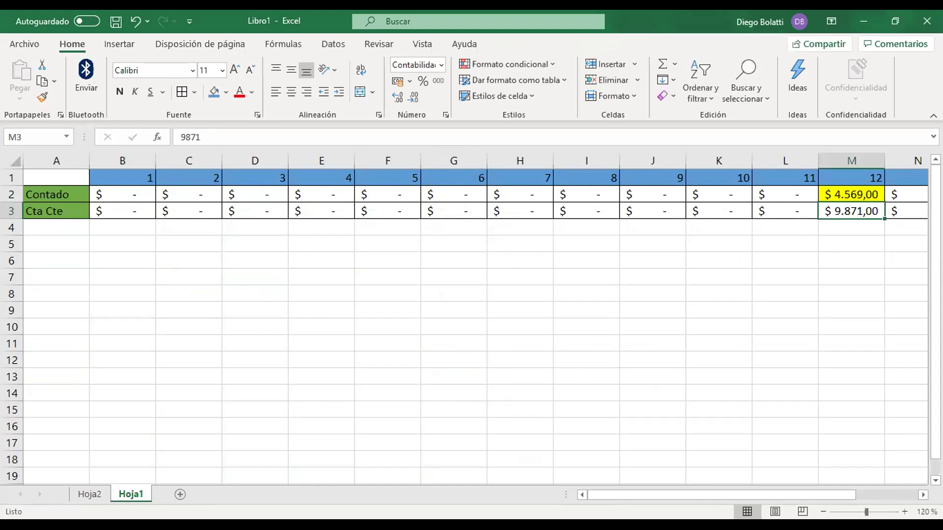
left_click(374, 340)
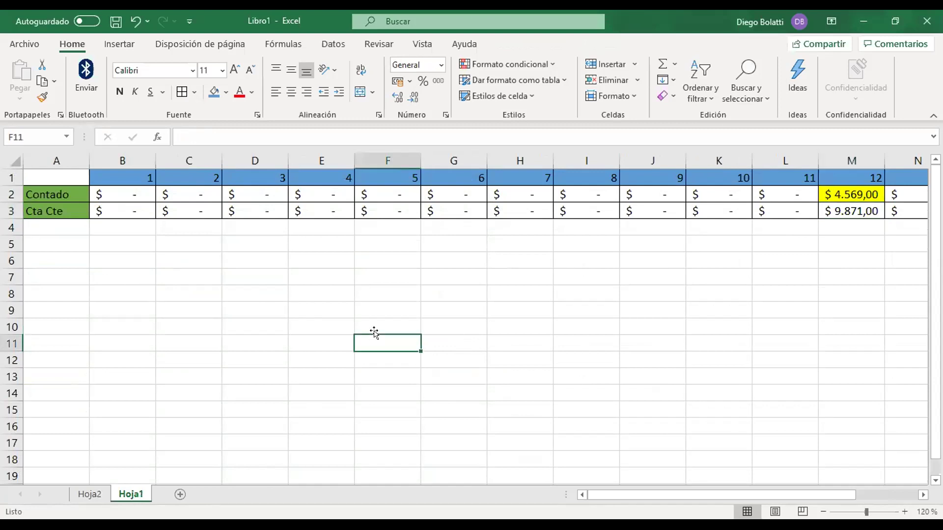
left_click(833, 191)
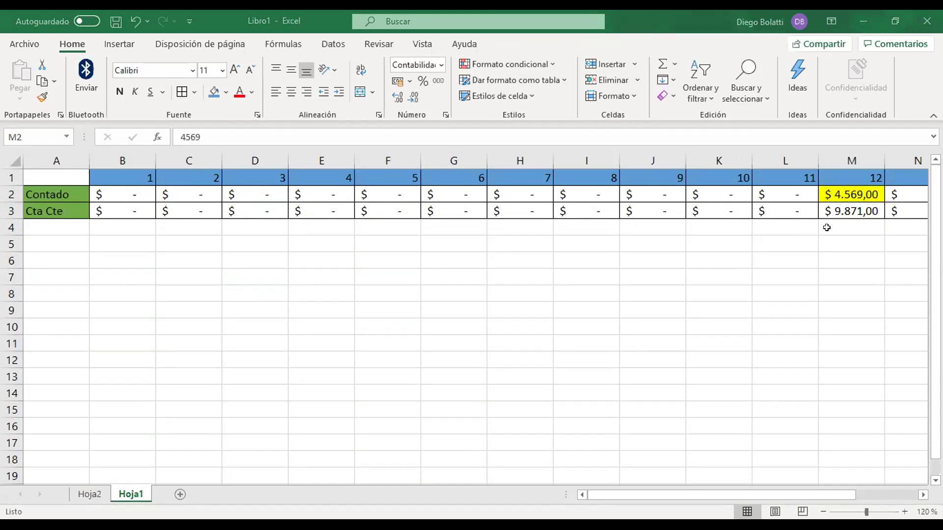
Check the ninth record's Monto and Tipo in Hoja2 and add its amount in cell M2 of Hoja1 as =4569+800
left_click(89, 495)
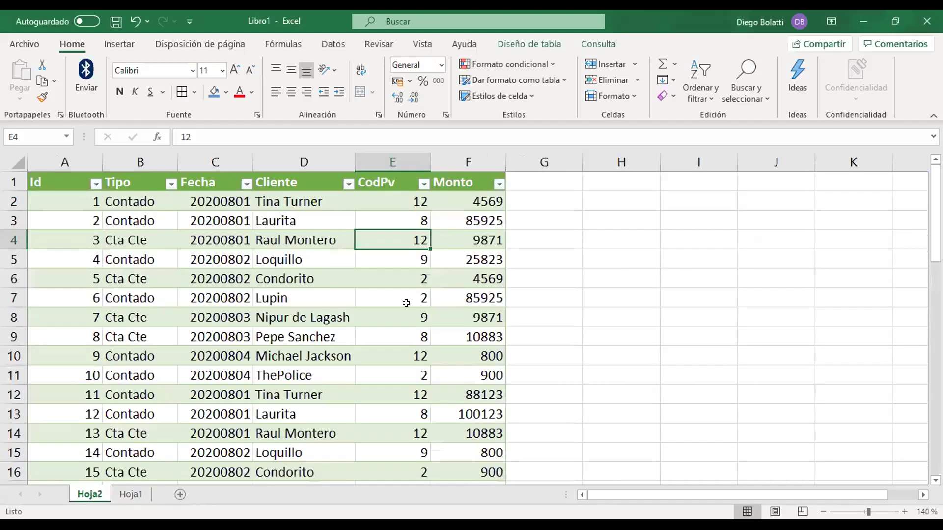
left_click(470, 360)
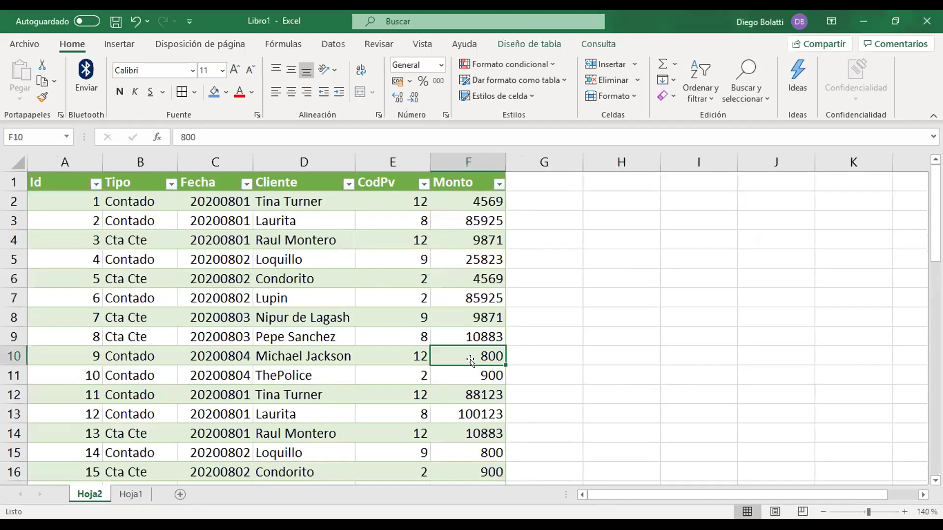
left_click(136, 352)
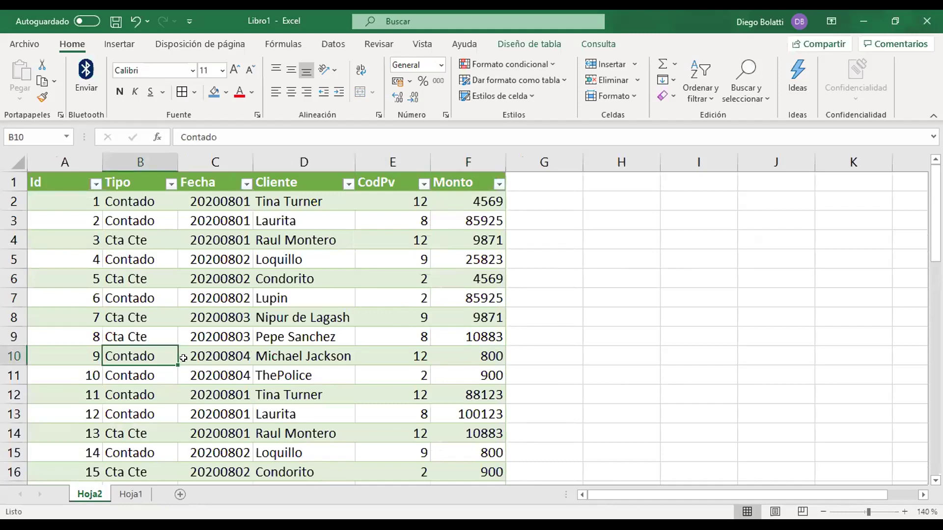
left_click(118, 496)
left_click(59, 193)
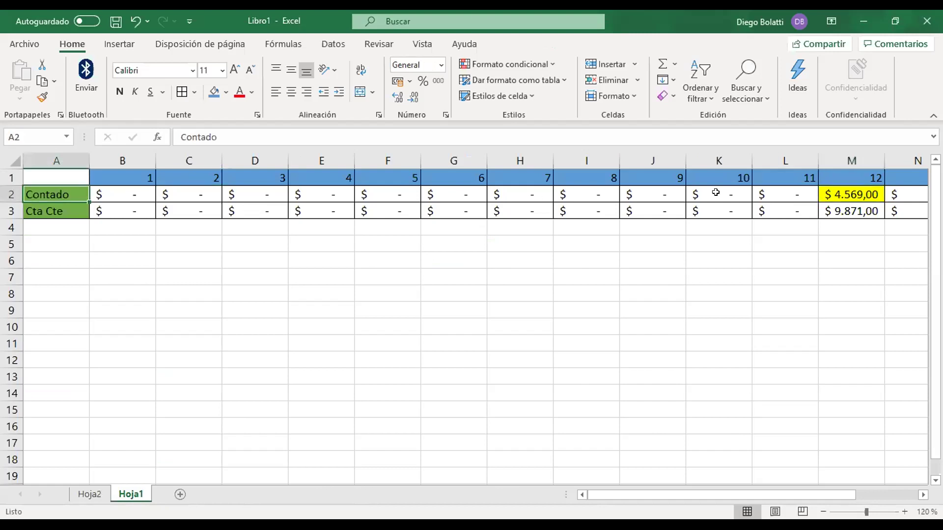
left_click(832, 194)
double_click(832, 194)
key("Home")
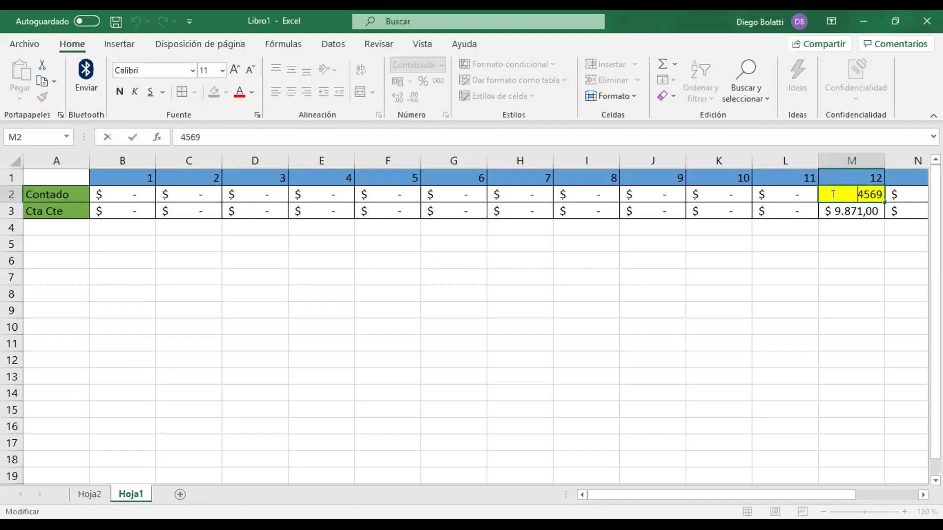
type("=")
key("End")
type("+800")
key("Return")
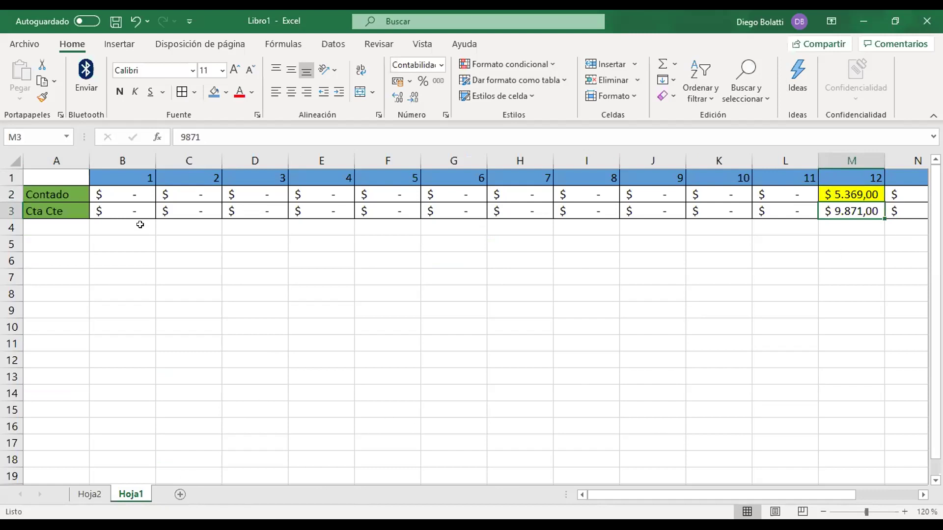
Review the amounts in B2:P3 of Hoja1 against the first sales records in Hoja2
left_click_drag(99, 194, 860, 211)
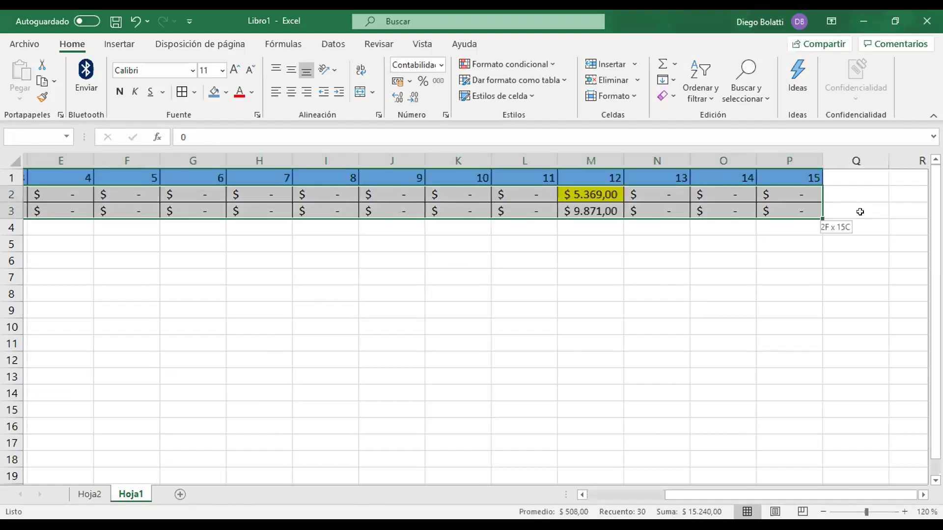
left_click_drag(689, 491, 547, 490)
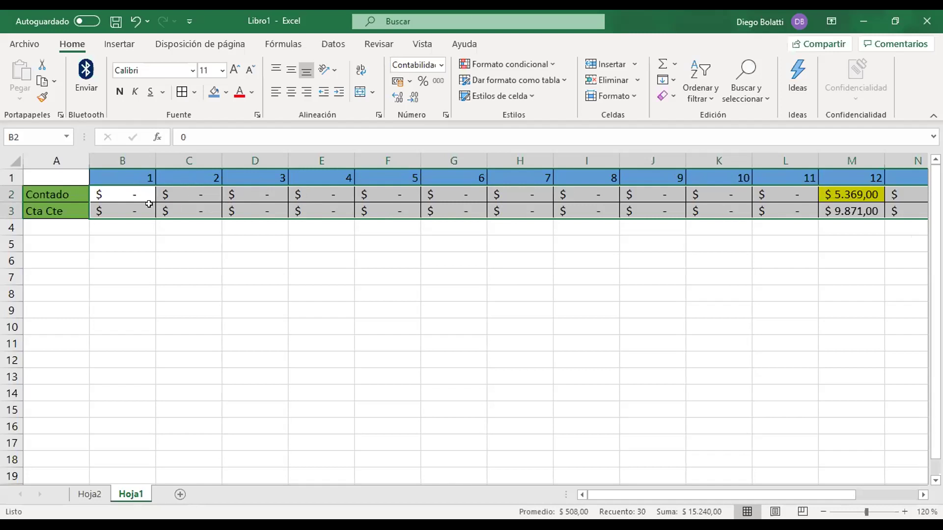
key("ctrl+Page_Up")
left_click(141, 219)
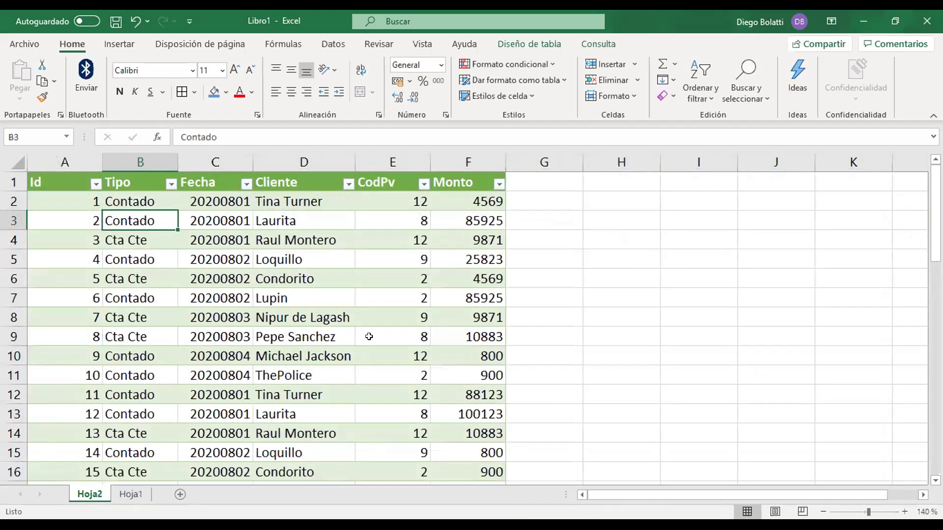
left_click(118, 495)
left_click(330, 289)
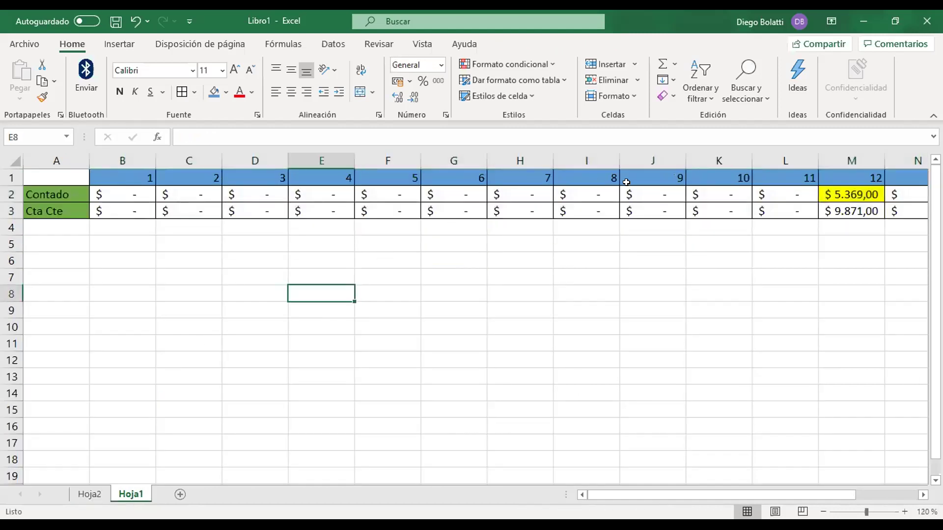
left_click(649, 213)
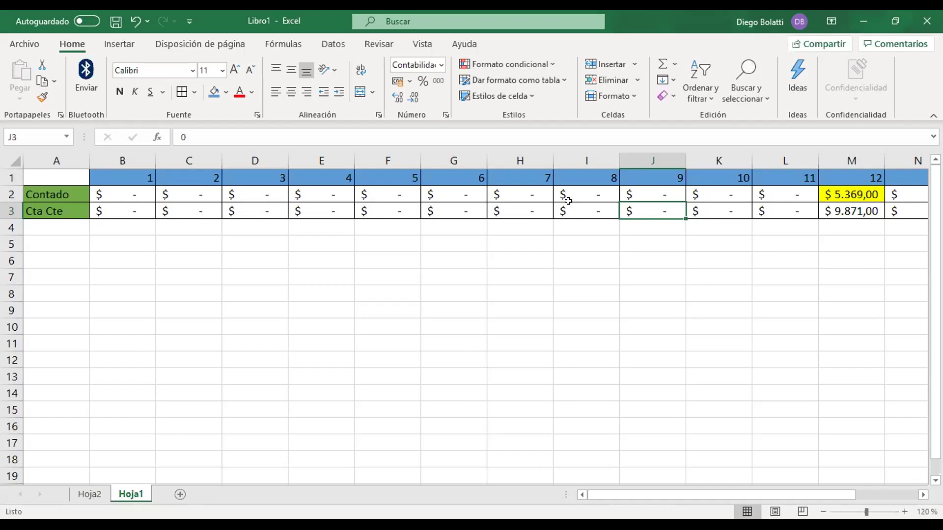
left_click(90, 493)
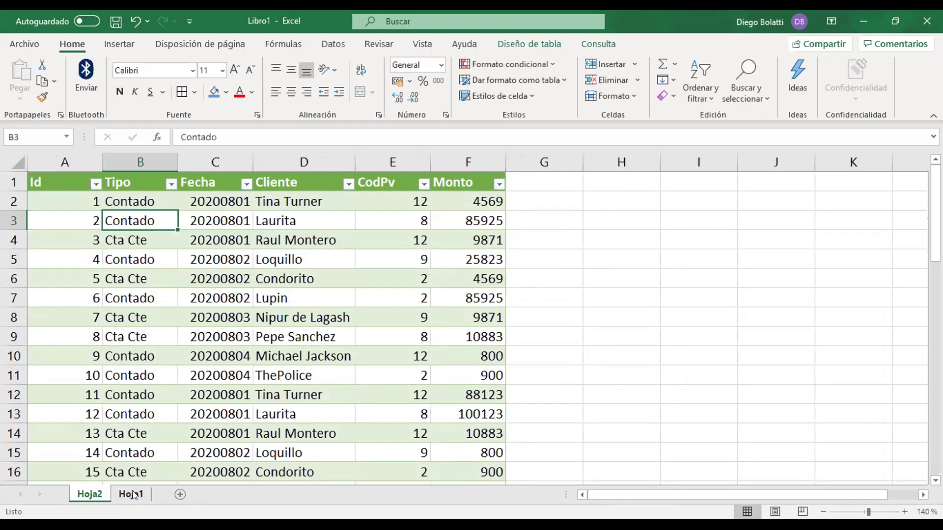
left_click(69, 203)
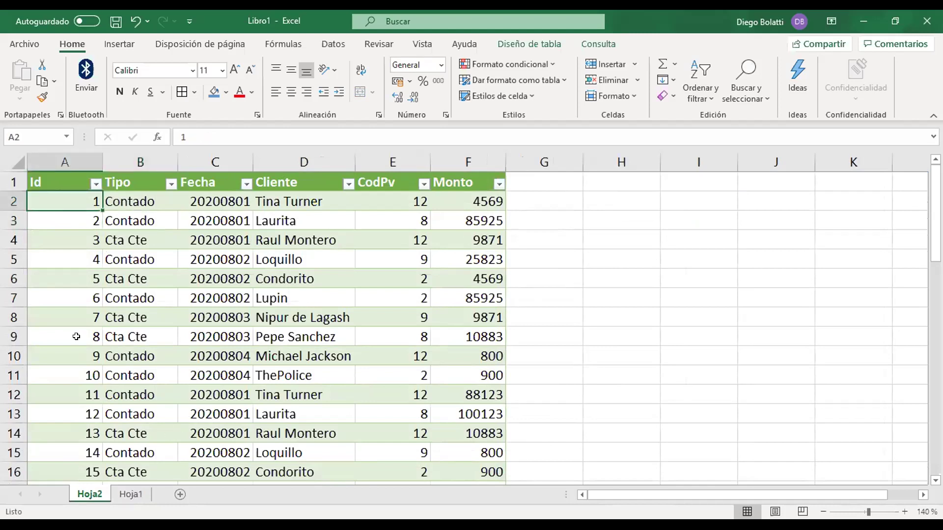
left_click(128, 493)
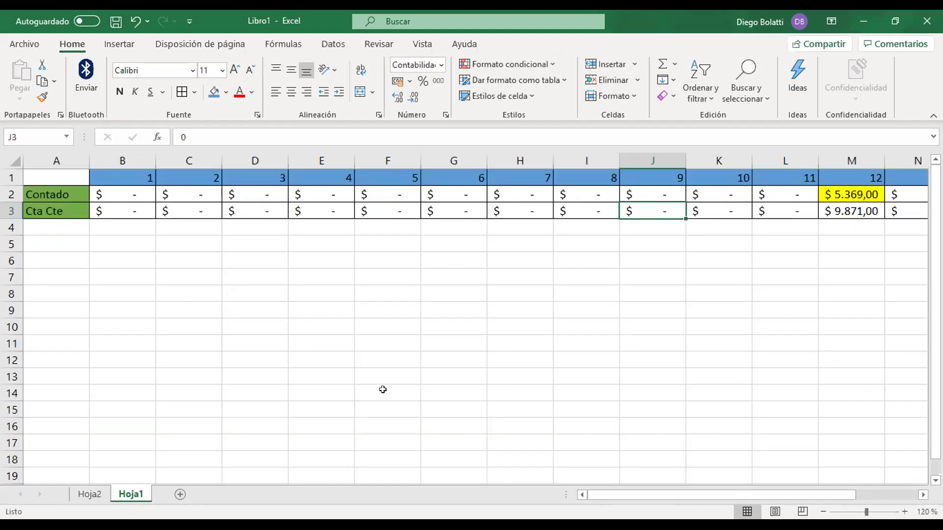
Enter the row label "Total por PV" in cell A4, below Cta Cte
left_click(823, 512)
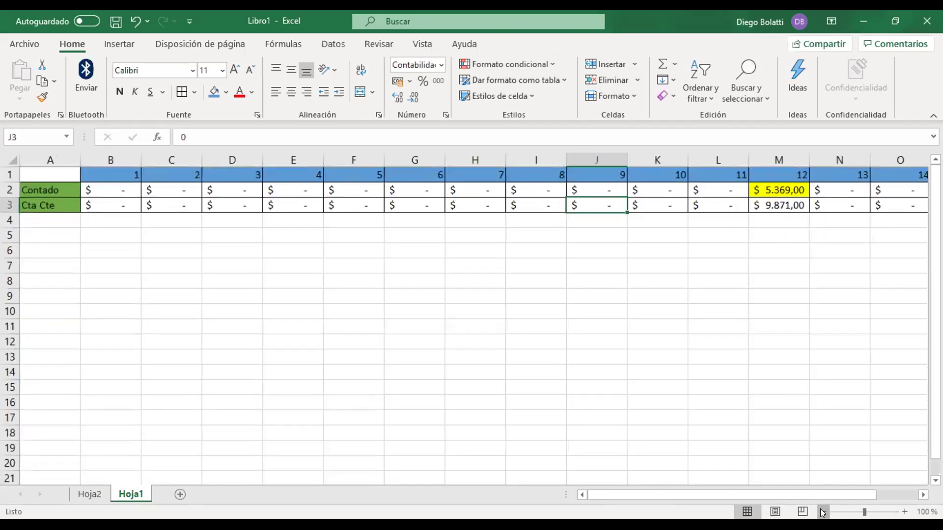
left_click(823, 512)
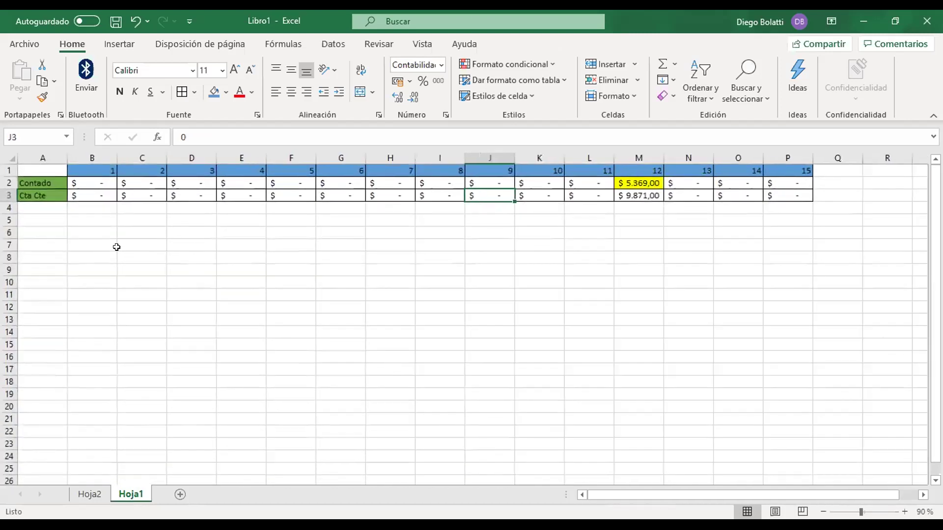
left_click(40, 206)
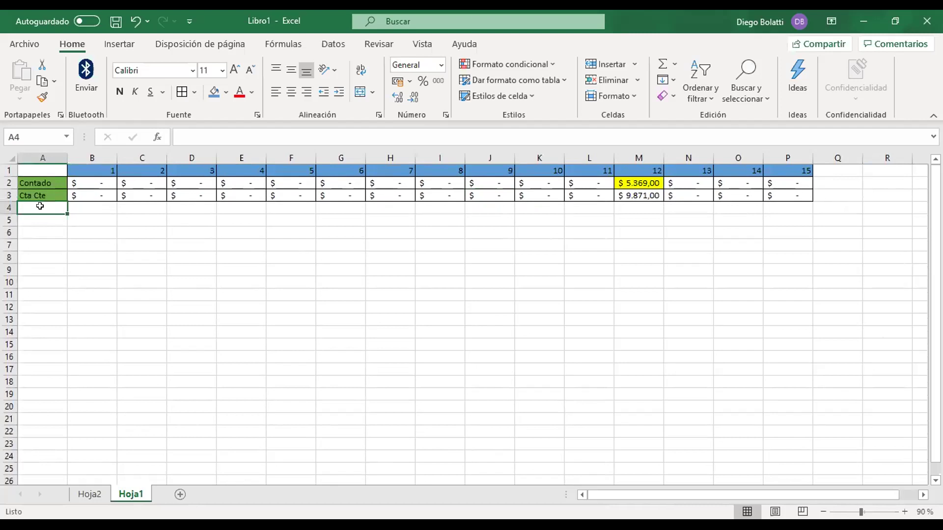
type("Total por PV")
key("Return")
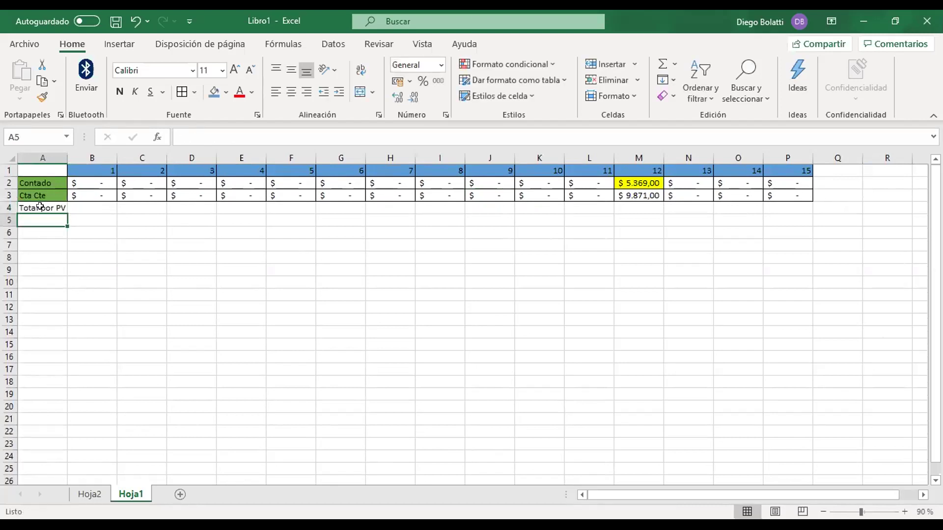
Apply borders and the accounting number format to cells B4:P4 of the totals row
key("Up")
key("Right")
key("shift+Right")
key("shift+Right")
key("shift+Right")
key("shift+Right")
key("shift+Right")
key("shift+Right")
key("shift+Right")
key("shift+Right")
key("shift+Right")
key("shift+Right")
key("shift+Right")
key("shift+Right")
key("shift+Right")
key("shift+Right")
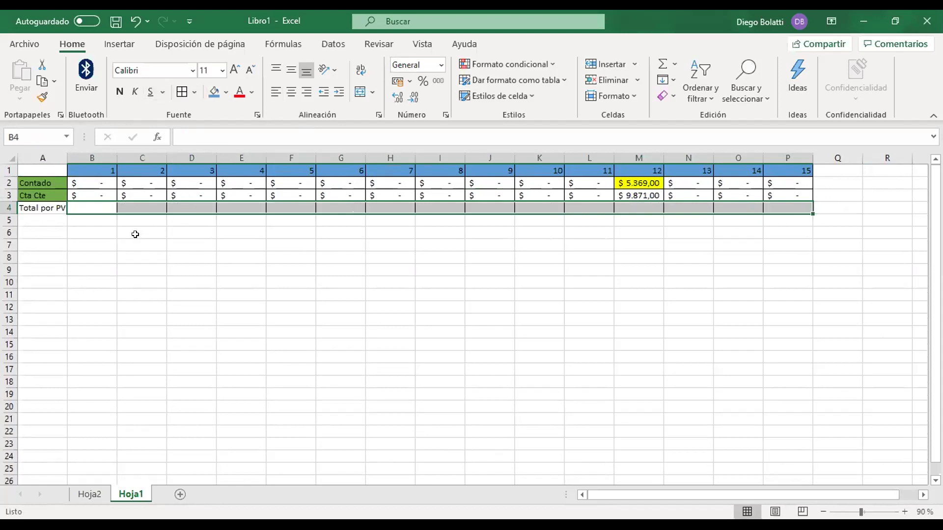
left_click(399, 82)
Enter 0 in cell B4 and copy the peso formatting of cell B3 onto B4:P4
left_click(103, 205)
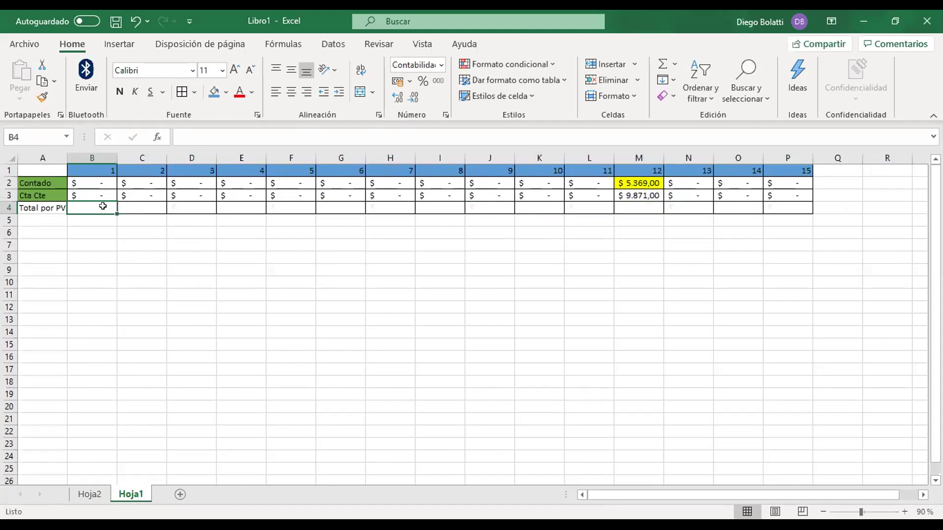
type("0")
key("ctrl+Return")
left_click(95, 194)
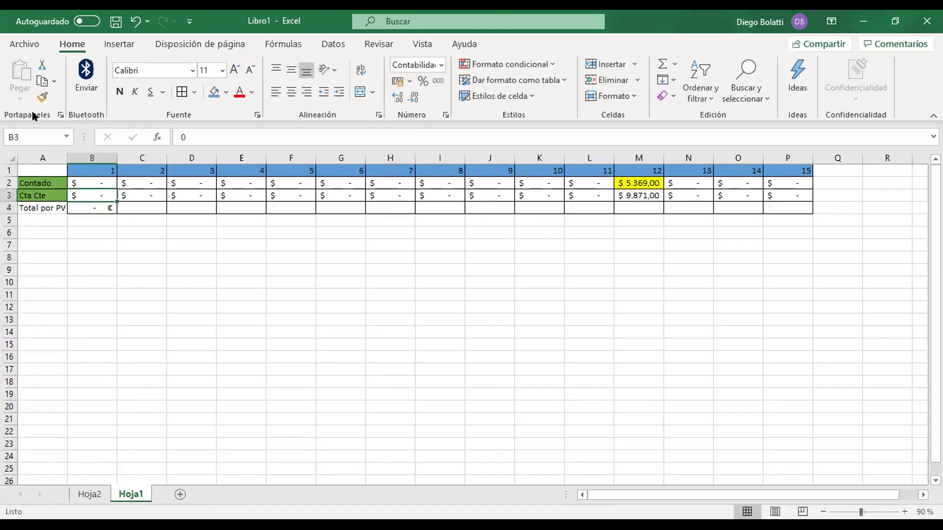
left_click(42, 97)
left_click_drag(91, 207, 786, 206)
mouse_move(749, 246)
left_mouse_down()
mouse_move(638, 245)
mouse_move(746, 245)
left_mouse_up()
Enter 0 in cell C4 and copy it across D4:P4 of the totals row
left_click(142, 208)
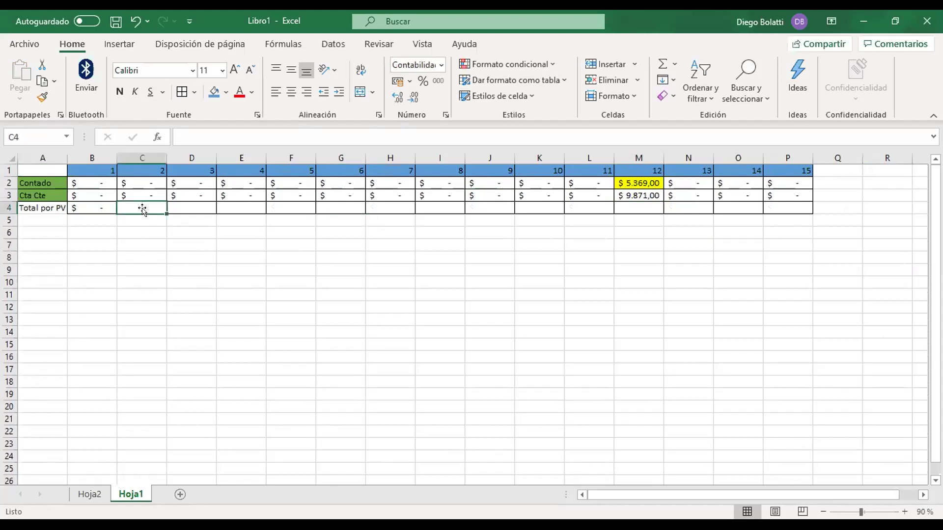
type("=suma(c2:c3)")
key("ctrl+Return")
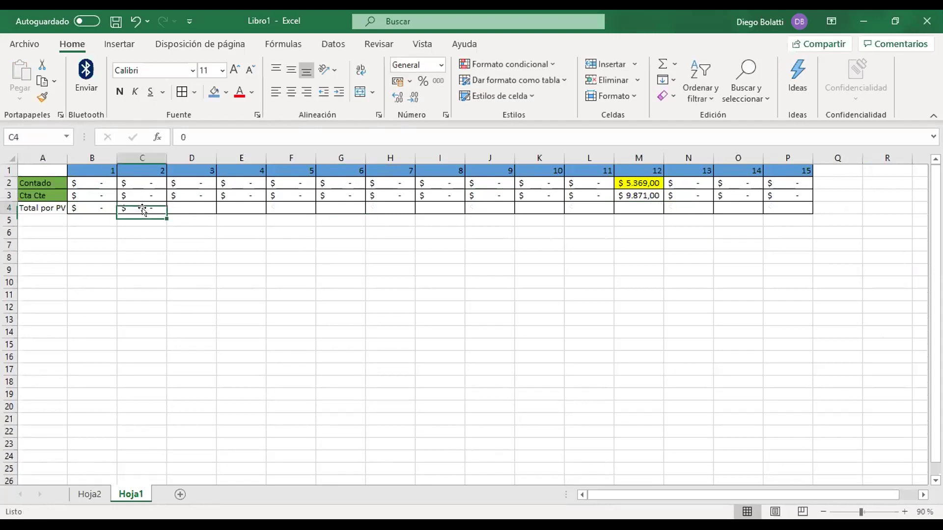
key("ctrl+c")
key("Right")
key("shift+Right")
key("shift+Right")
key("shift+Right")
key("shift+Right")
key("shift+Right")
key("shift+Right")
key("shift+Right")
key("shift+Right")
key("shift+Right")
key("shift+Right")
key("shift+Right")
key("shift+Right")
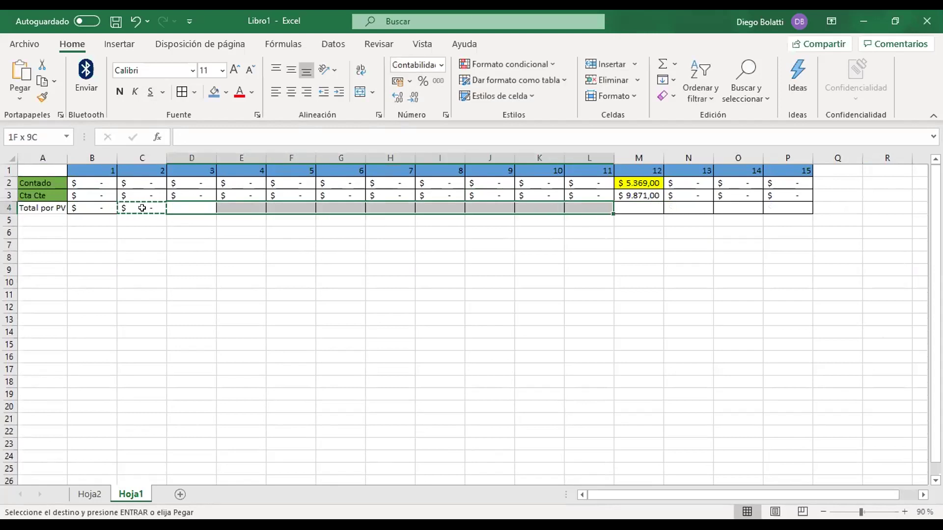
key("Return")
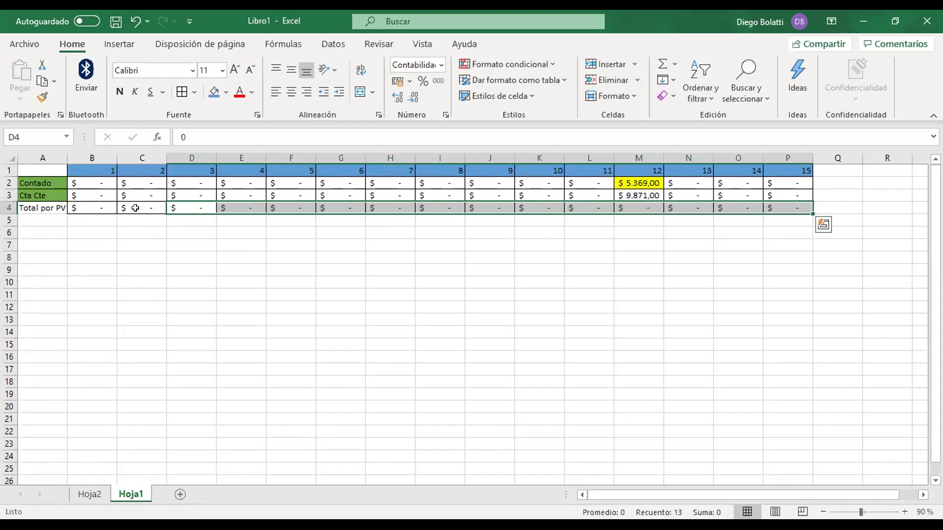
Fill the totals cells B4:P4 with light gray
left_click_drag(123, 207, 776, 208)
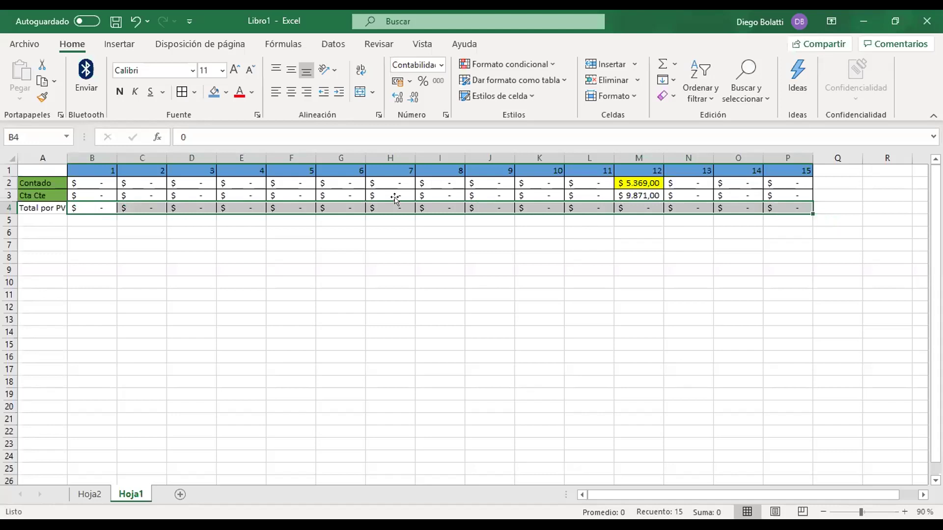
left_click(227, 92)
left_click(241, 282)
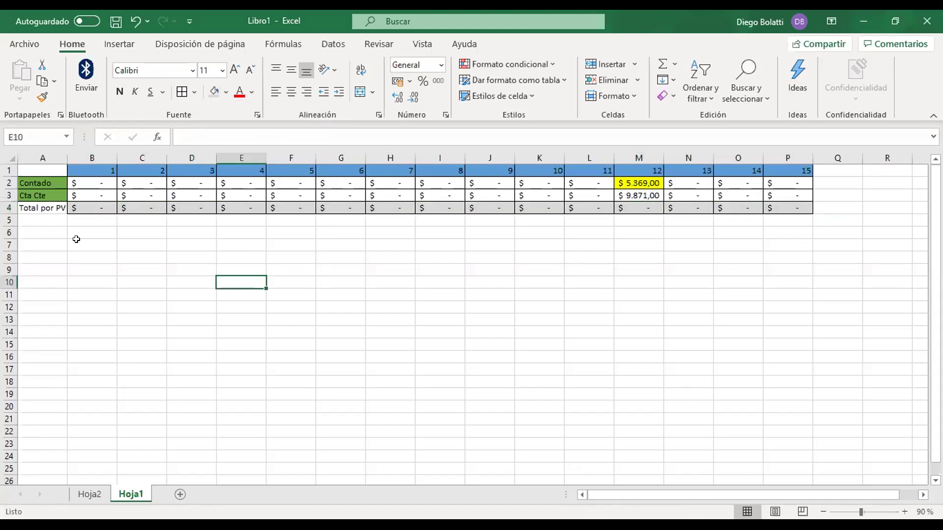
Total the Contado and Cta Cte amounts for CodPv 12 in cell M4 with =SUMA(M2:M3)
left_click(87, 205)
left_click(94, 170)
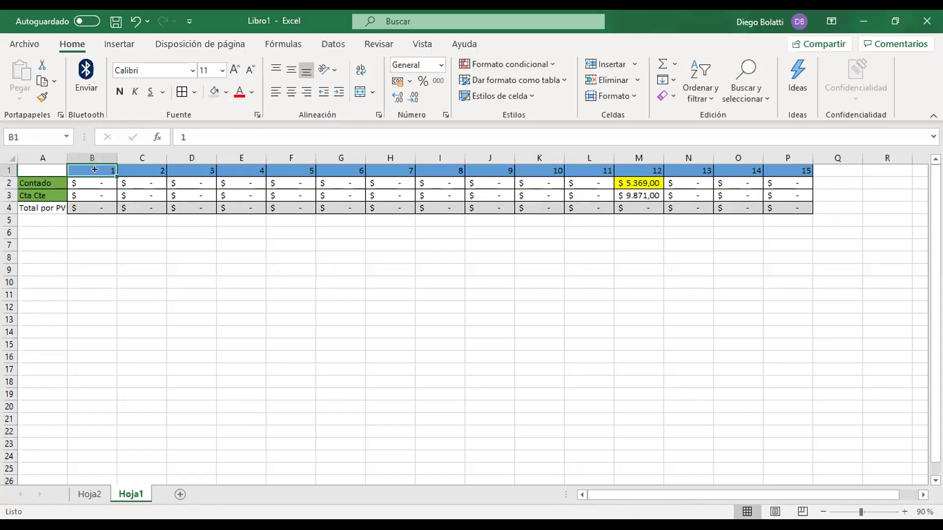
left_click(138, 207)
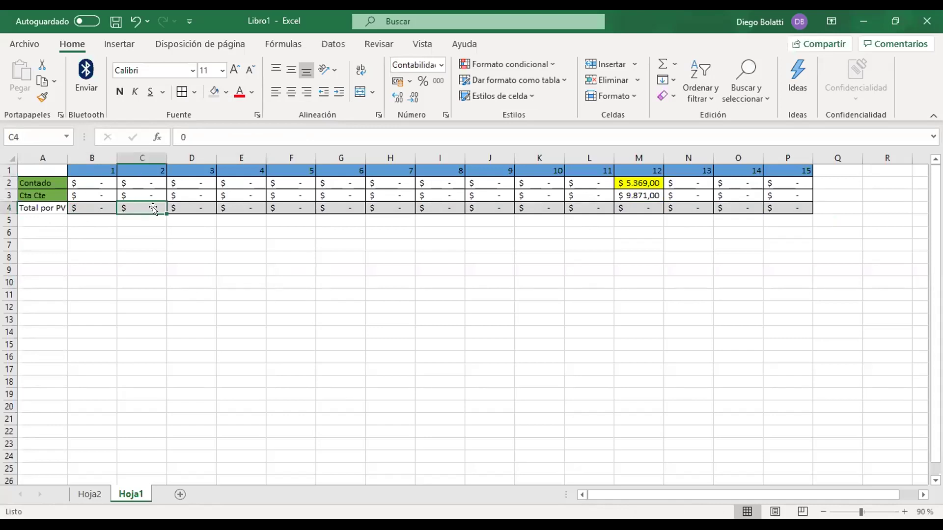
left_click(635, 207)
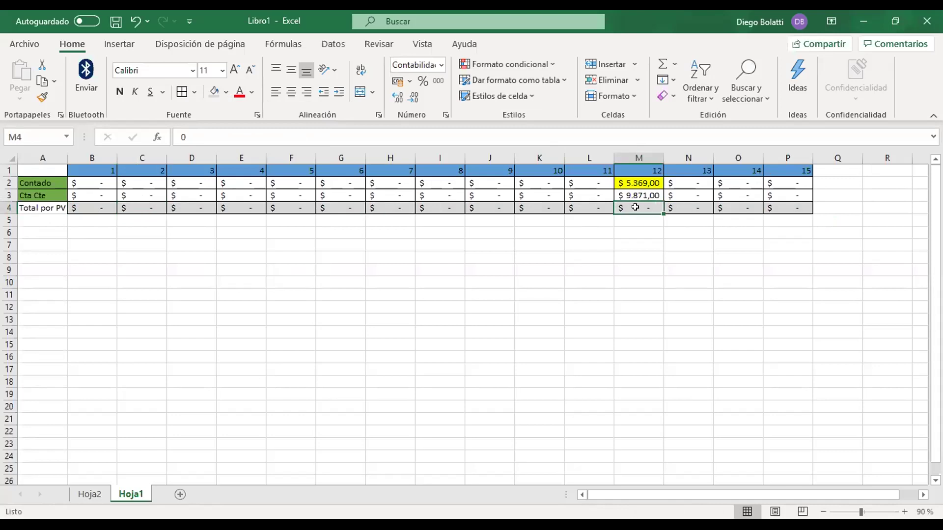
type("=")
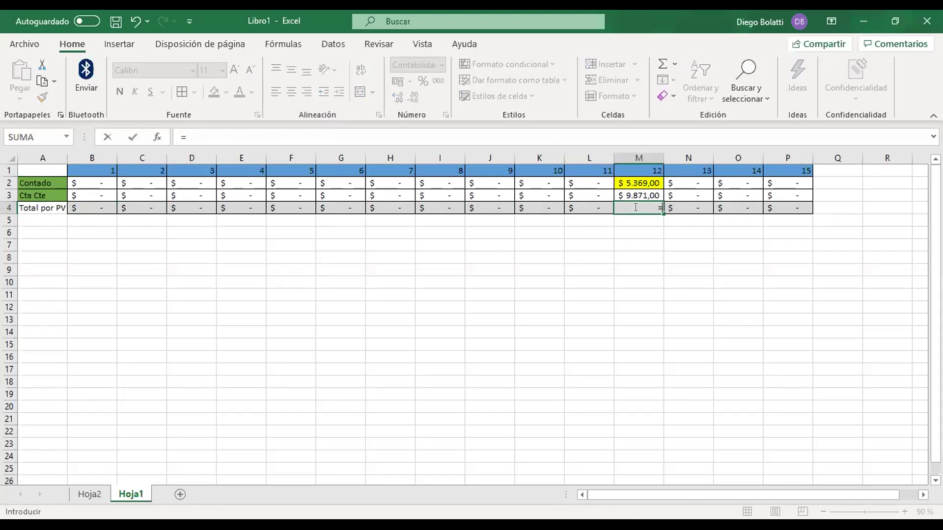
type("suma(")
key("Up")
key("shift+Up")
key("Return")
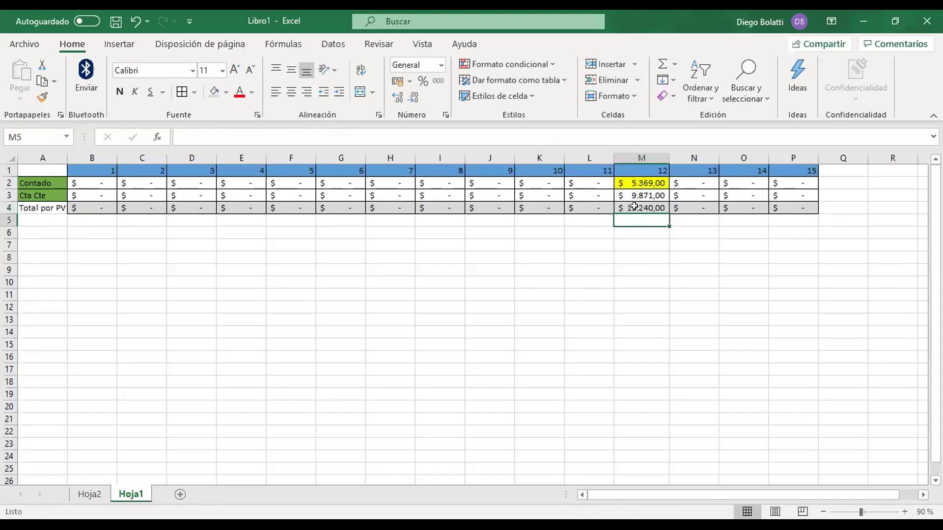
left_click(634, 206)
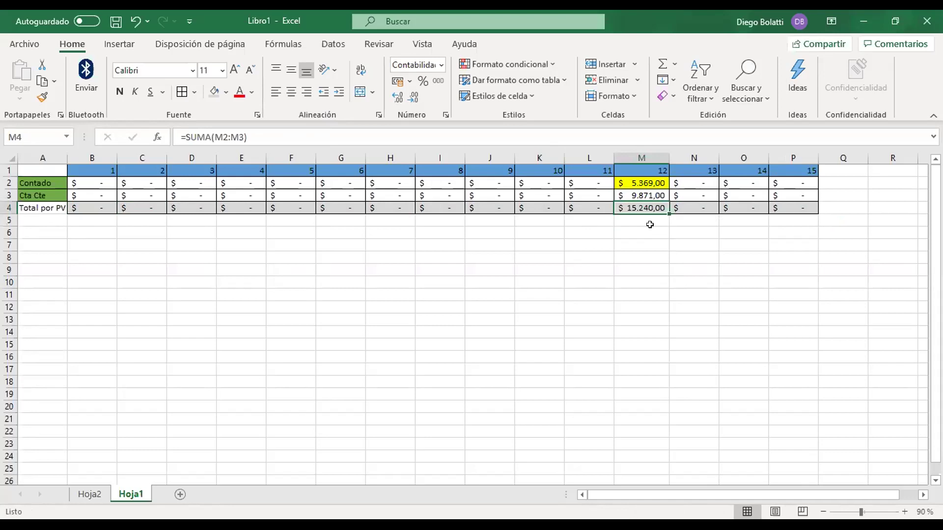
Make the totals in B4:P4 bold and increase their font size
left_click_drag(72, 206, 791, 206)
left_click(120, 92)
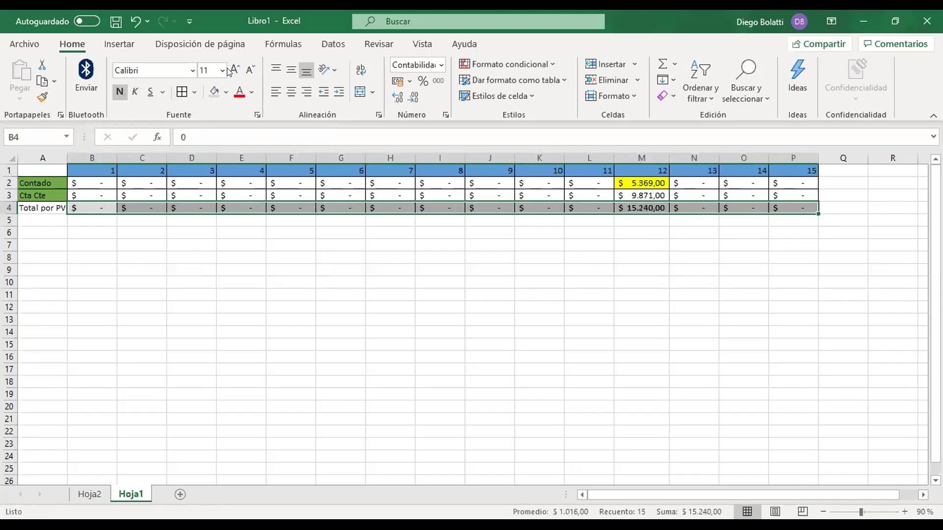
left_click(228, 70)
left_click(701, 367)
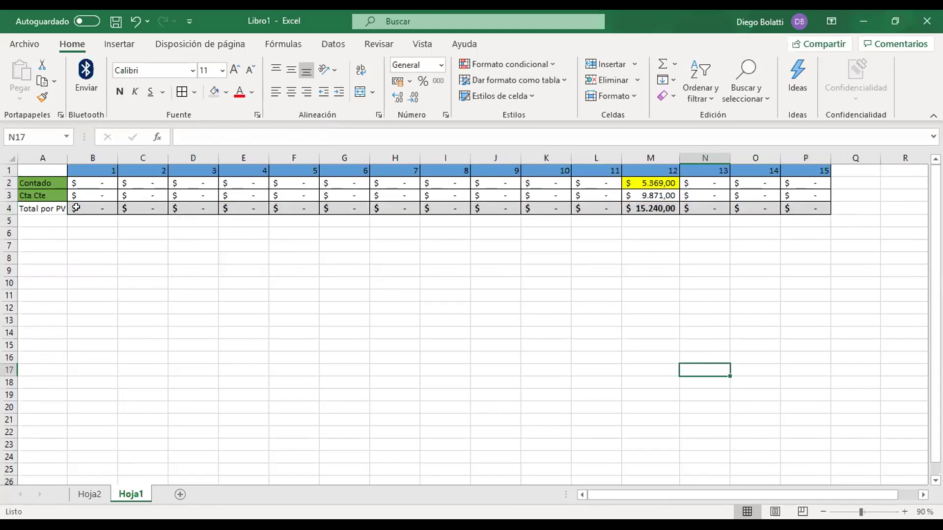
Copy the formatted zero total from P4 into Q2:Q3, beside the Contado and Cta Cte rows
left_click(805, 206)
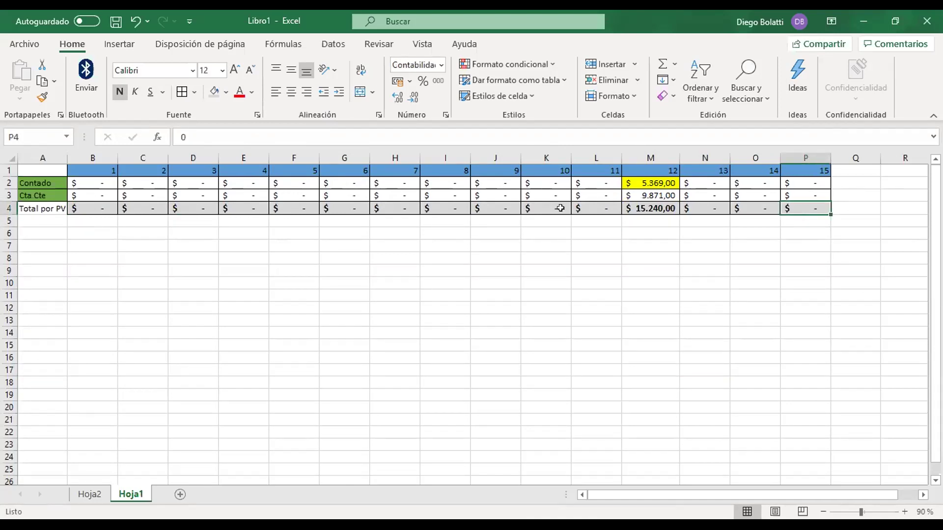
left_click_drag(850, 177, 846, 191)
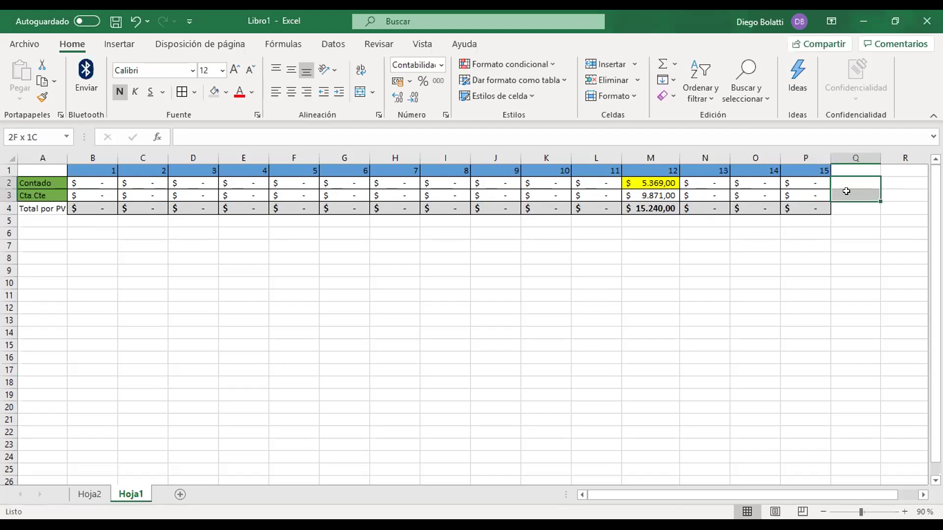
left_click(809, 206)
key("ctrl+c")
key("Right")
key("Up")
key("Up")
key("shift+Down")
key("ctrl+v")
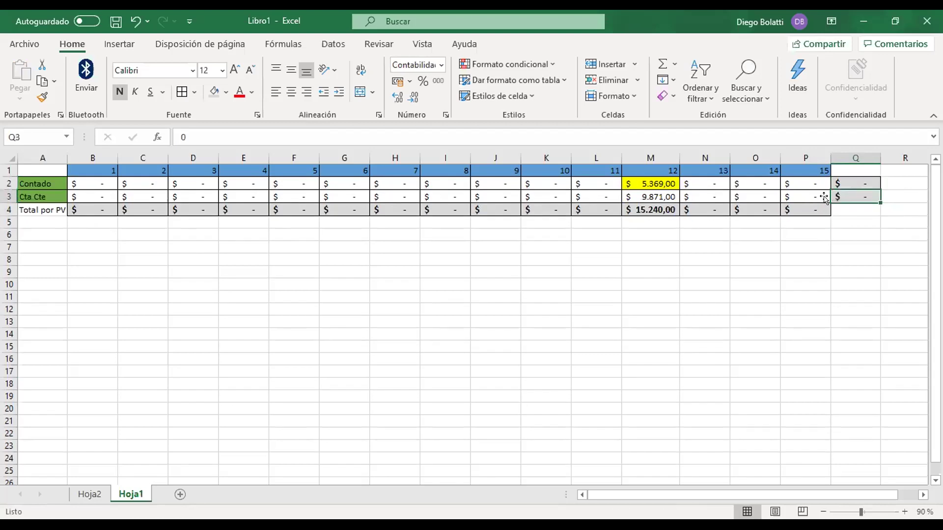
Total the Contado row in Q2 with =SUMA(B2:P2) and copy the formula down to Q3 for Cta Cte
left_click(848, 180)
type("=")
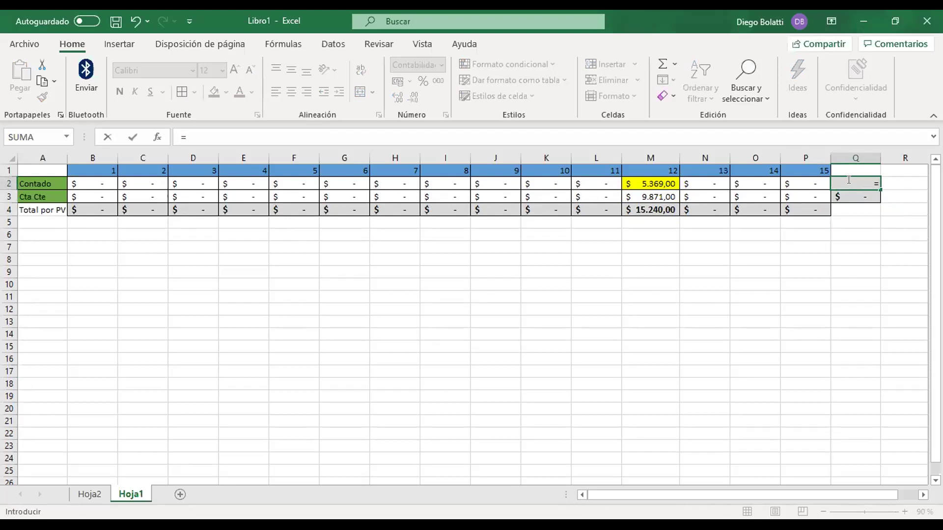
type("SUMA(B2:P2)")
key("ctrl+Return")
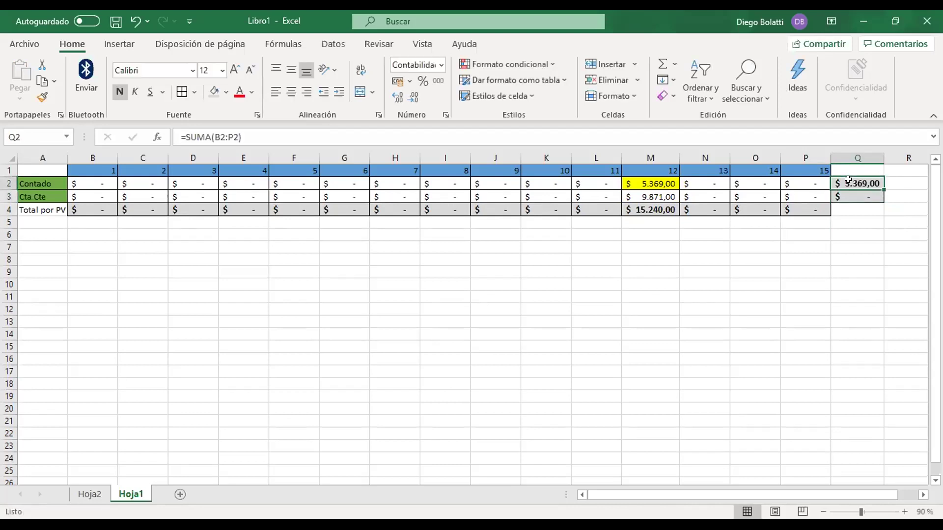
key("ctrl+c")
key("Down")
key("Return")
key("Down")
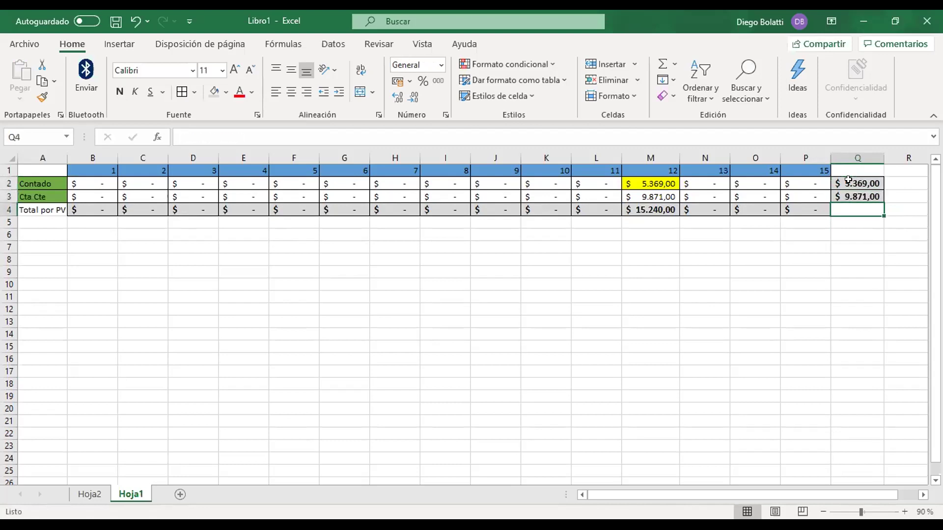
Enter the heading "Total por Tipo" in cell Q1 above the row totals
left_click(858, 169)
type("Totla")
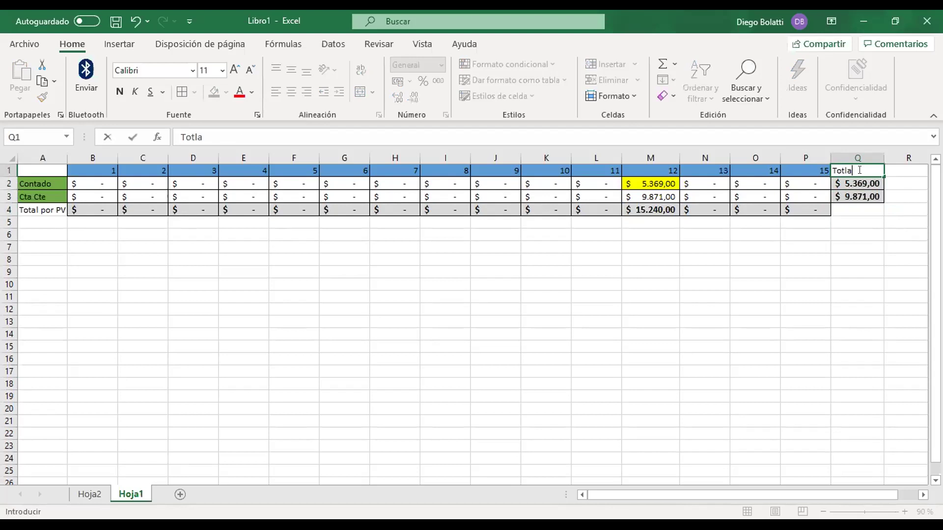
key("BackSpace")
type("l por Tipo")
key("Return")
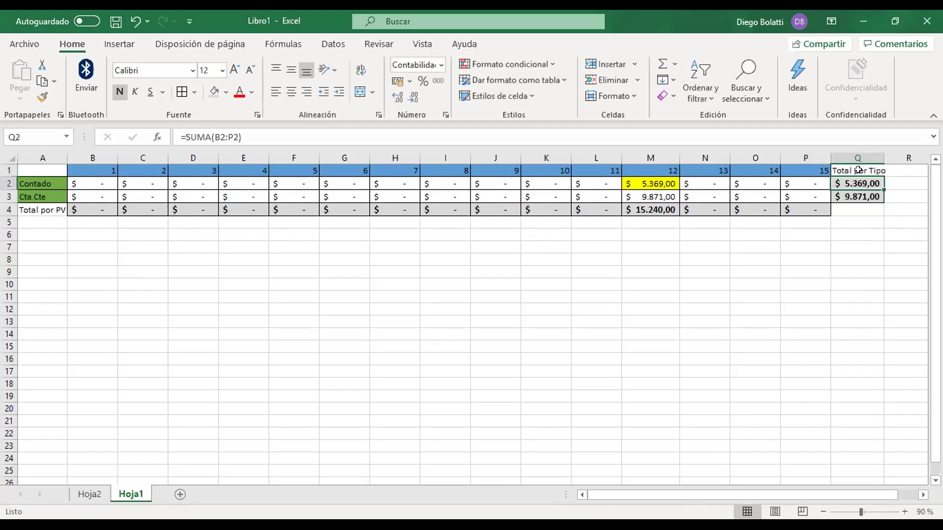
Examine how the Contado and Cta Cte amounts and the per-CodPv totals relate to the sums in Q2:Q3
left_click(42, 182)
left_click(690, 180)
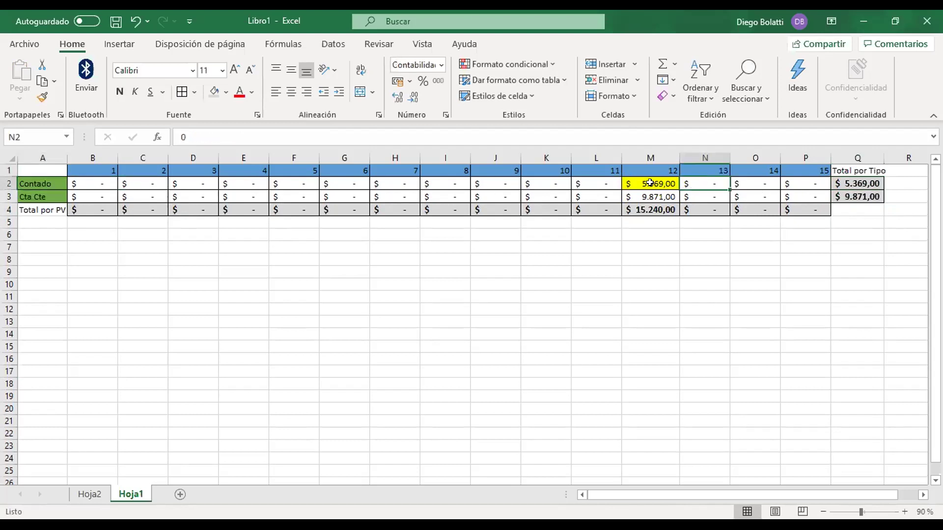
left_click(847, 181)
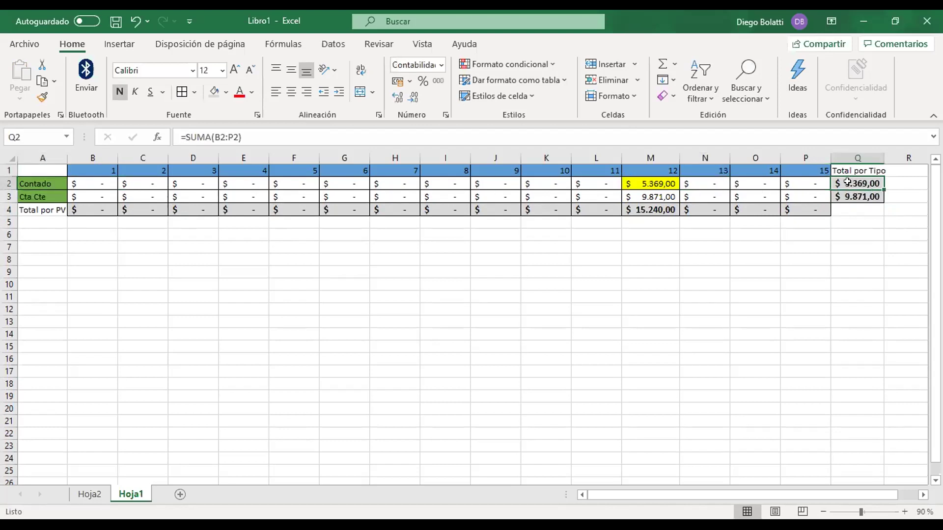
left_click(653, 194)
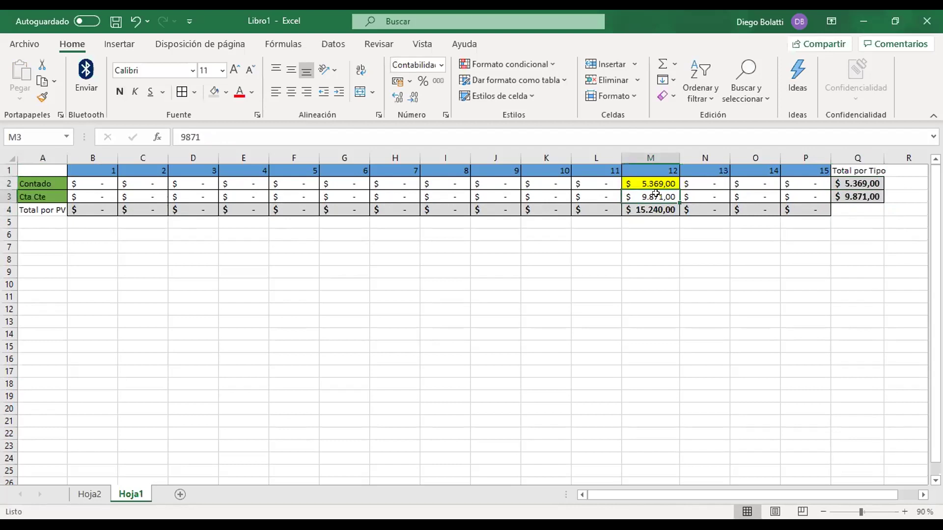
left_click(859, 195)
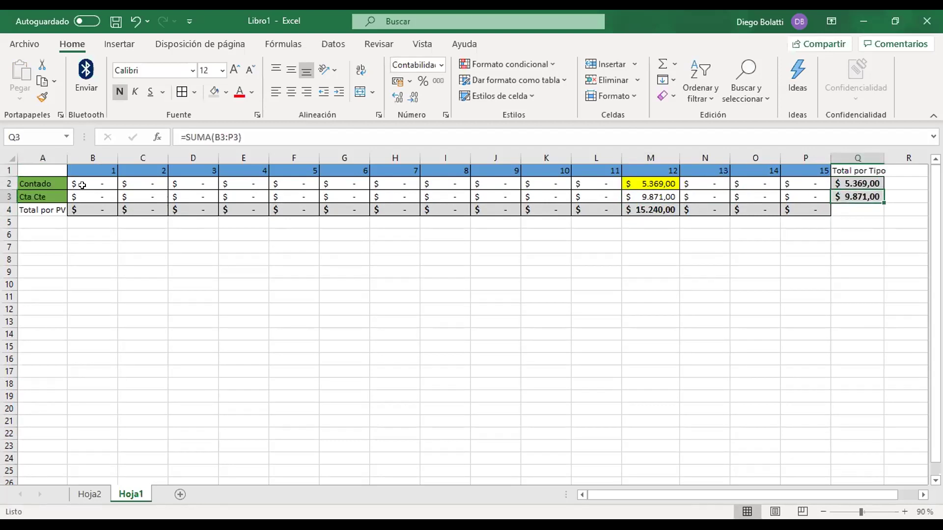
left_click_drag(86, 181, 787, 197)
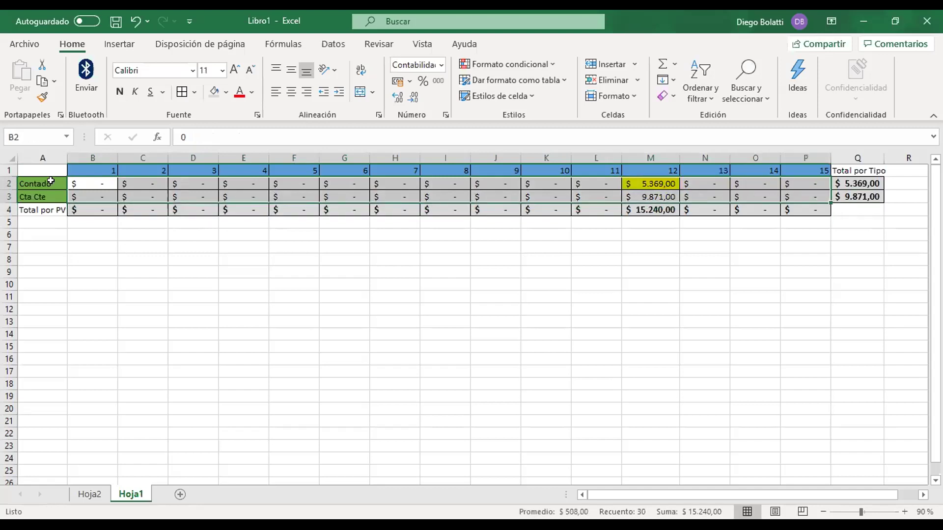
left_click(646, 236)
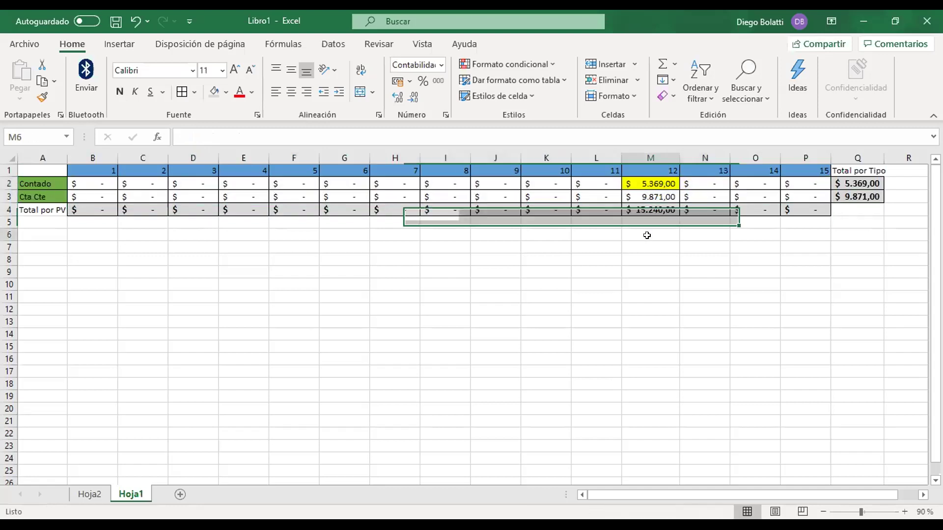
left_click_drag(91, 207, 793, 206)
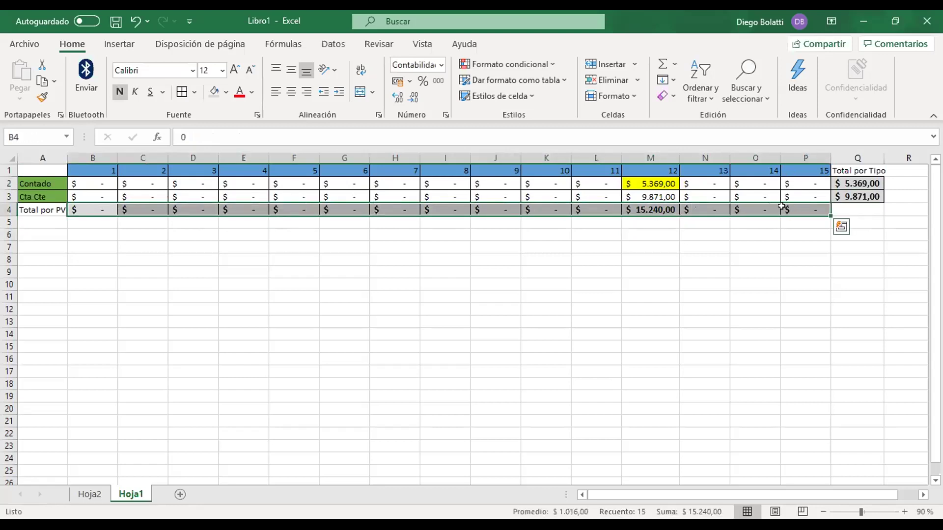
left_click(85, 235)
left_click(92, 206)
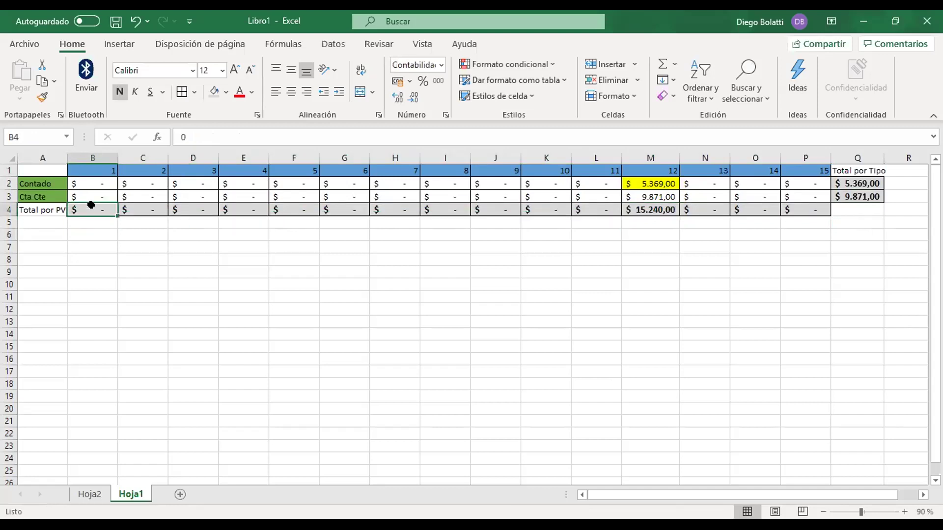
left_click(143, 208)
left_click(178, 209)
left_click(225, 208)
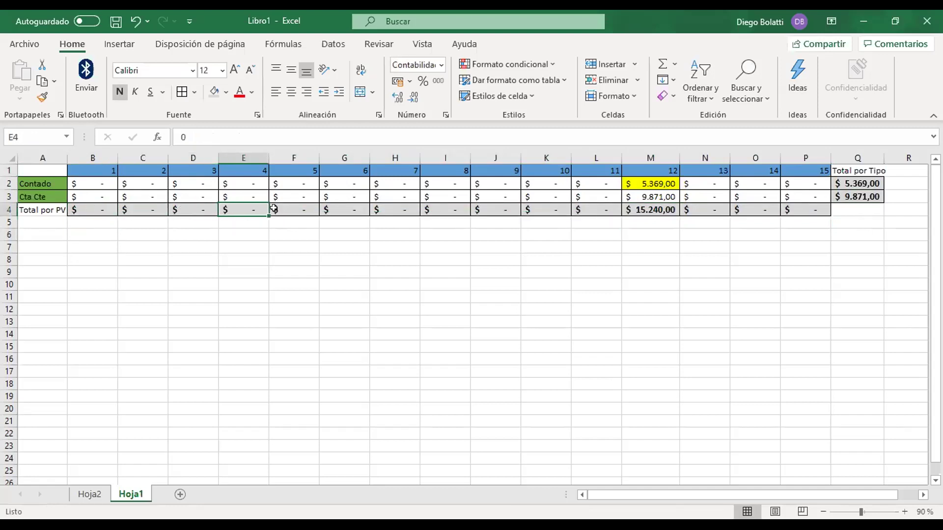
left_click(273, 209)
left_click(846, 183)
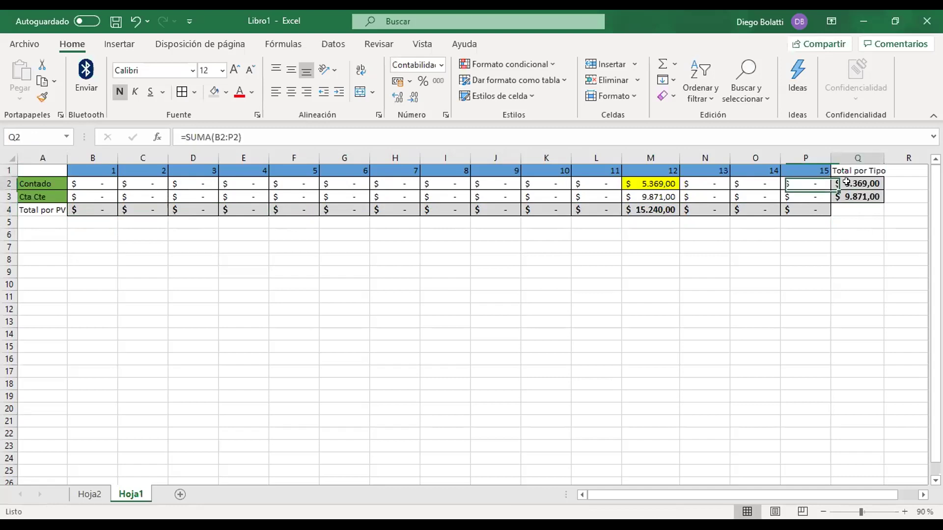
left_click(852, 197)
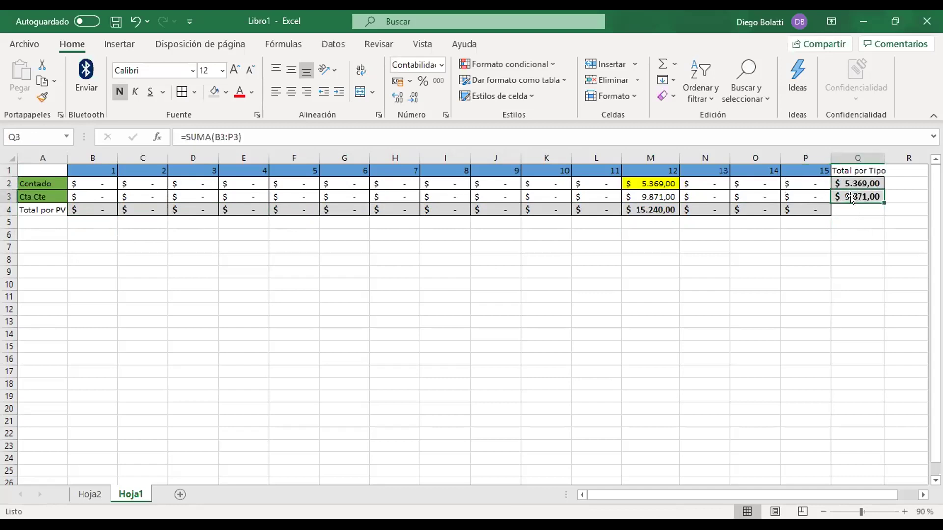
left_click(855, 182)
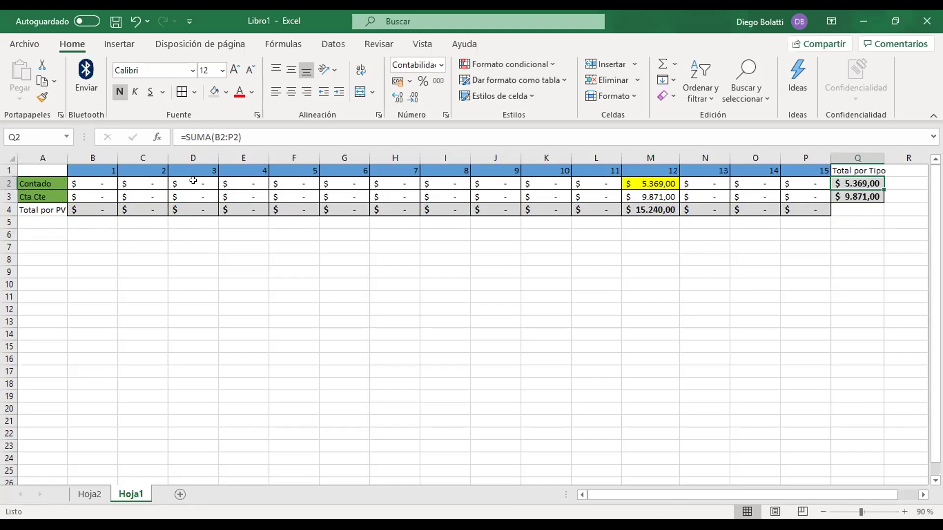
left_click(193, 180)
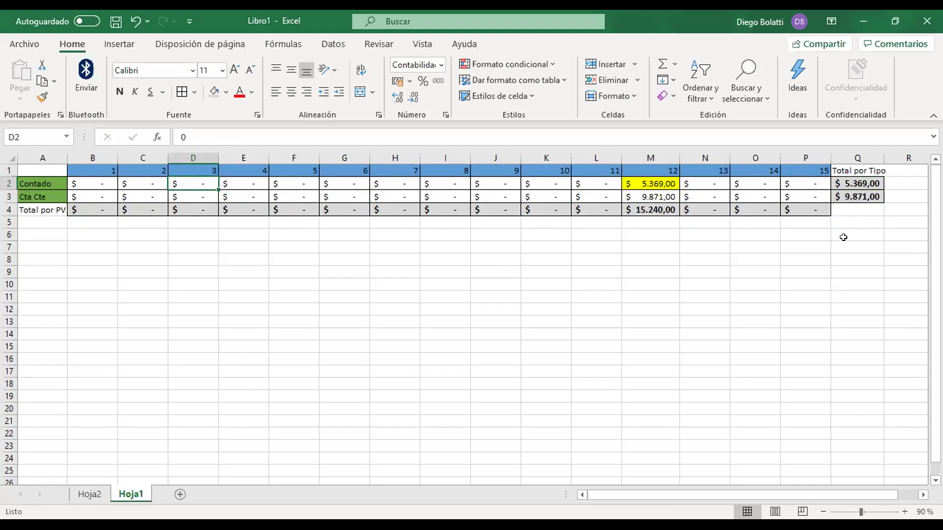
Copy the formatted total cell P4 into Q4 and fill Q4 with orange
left_click(854, 208)
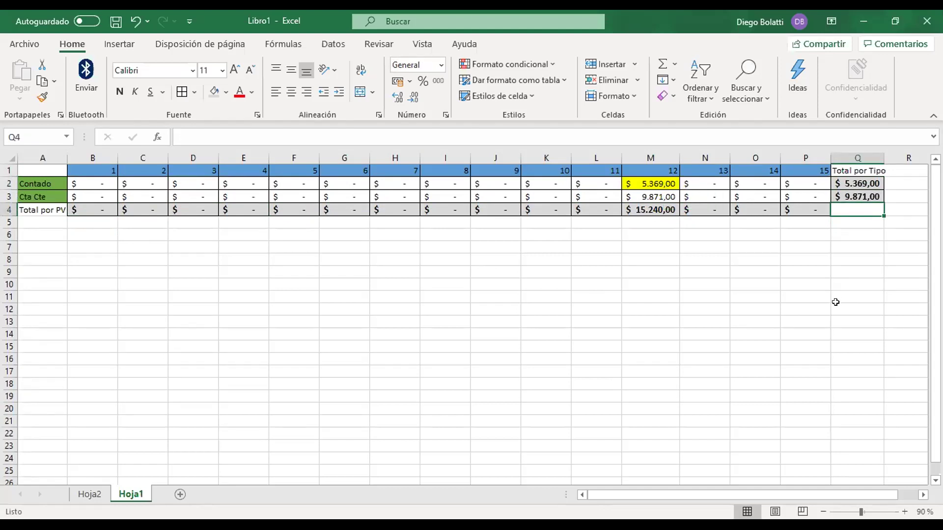
key("Left")
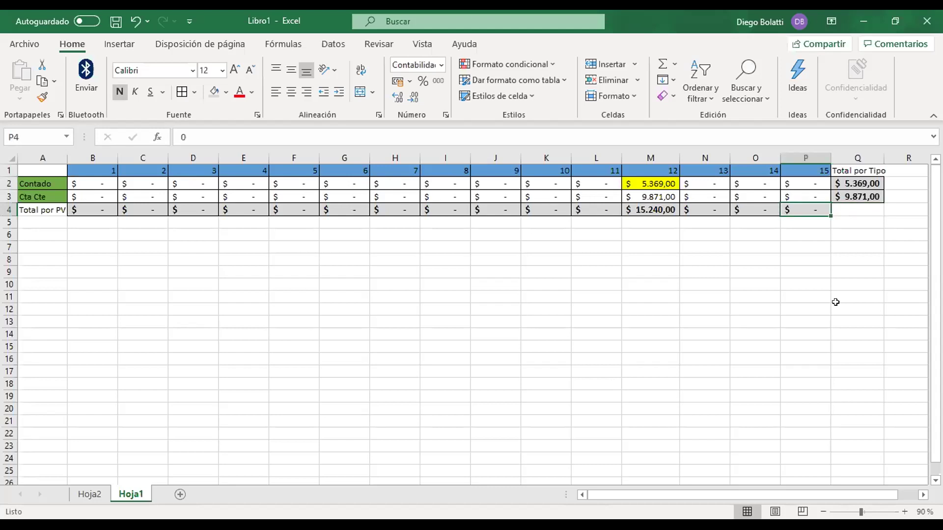
key("ctrl+c")
key("Right")
key("Return")
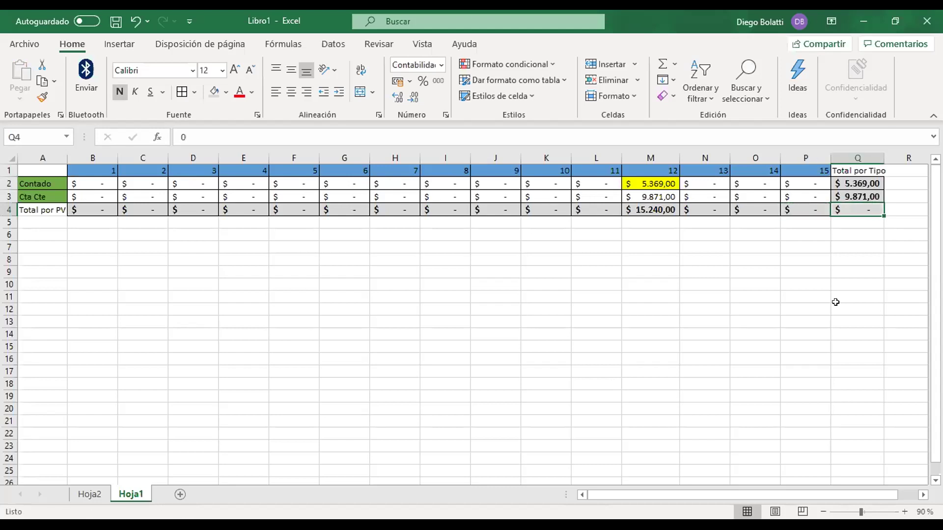
left_click(227, 93)
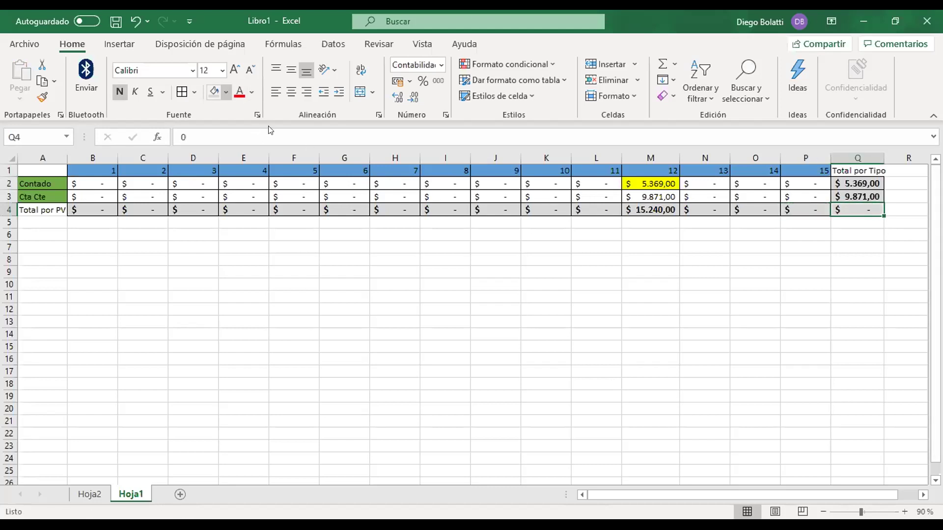
left_click(270, 125)
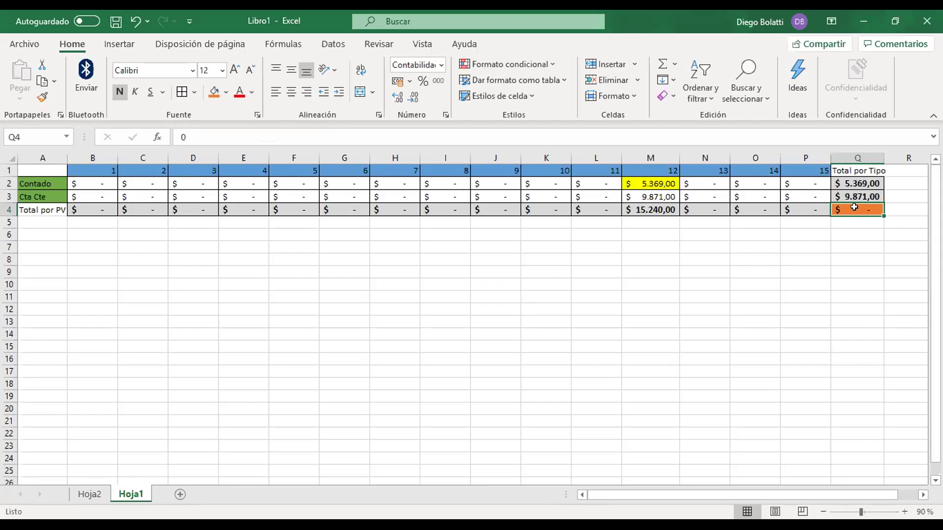
Calculate the grand total in cell Q4 with =SUMA(Q2:Q3)
type("=")
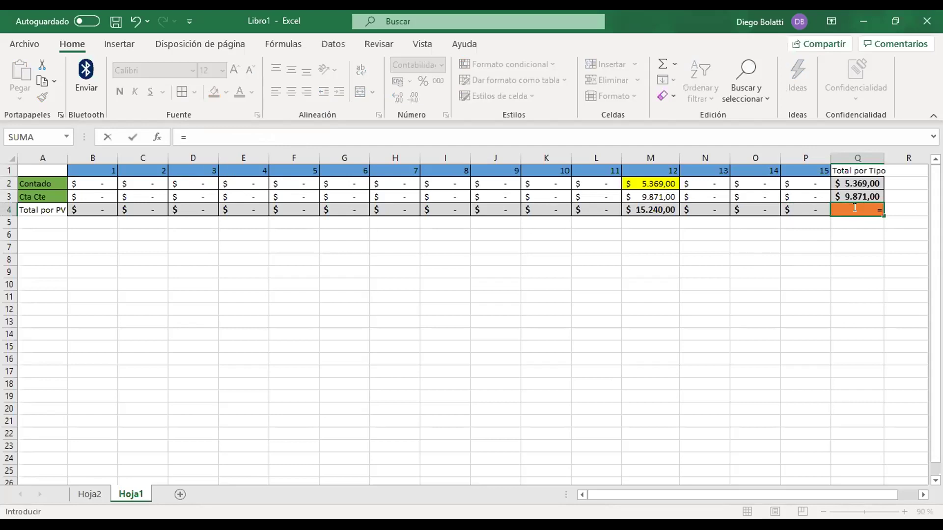
type("Q2+Q3")
key("Return")
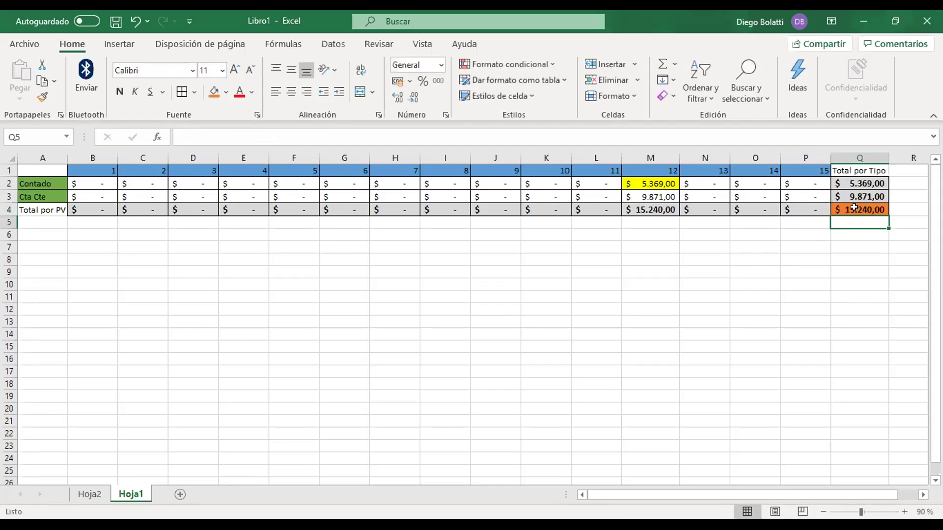
Compare the Q4 grand total with the totals in B4:P4 and Q2:Q3, and review the sales table in Hoja2
left_click(644, 208)
left_click_drag(794, 203, 78, 209)
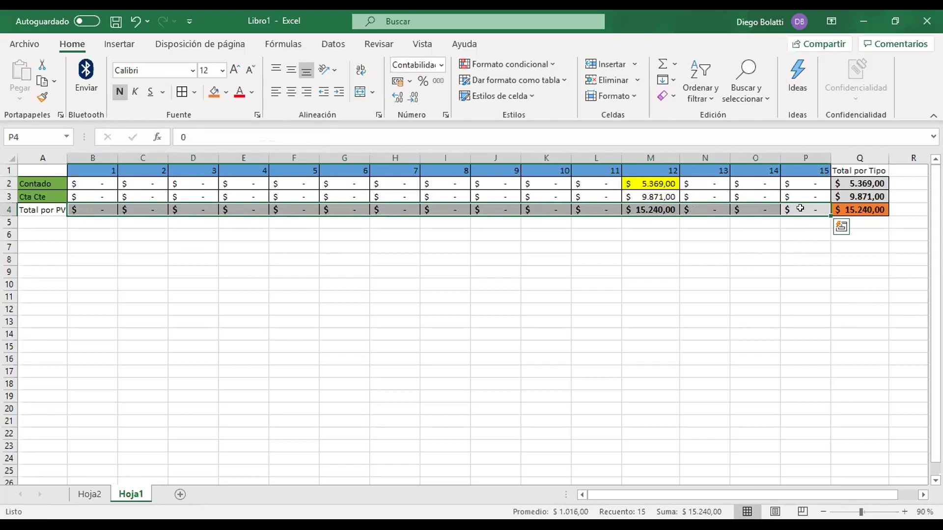
left_click_drag(857, 182, 854, 204)
left_click(854, 207)
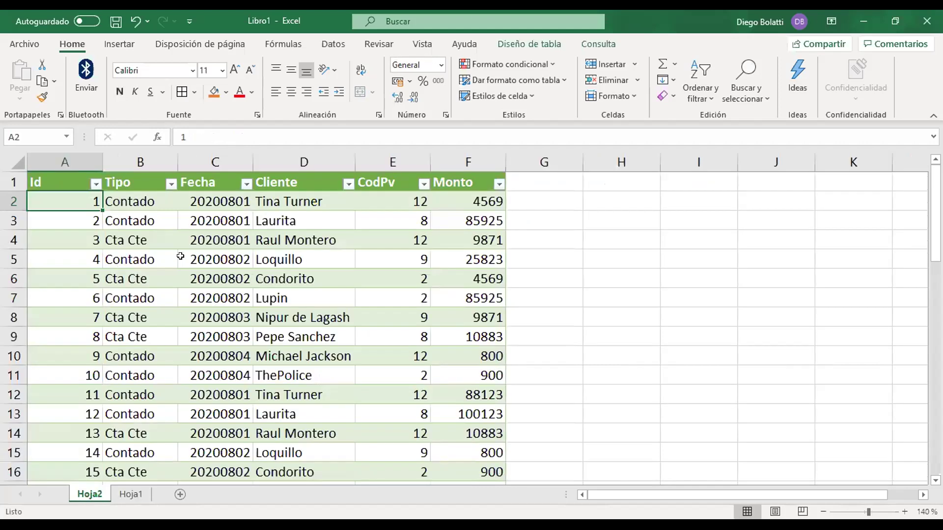
left_click(129, 494)
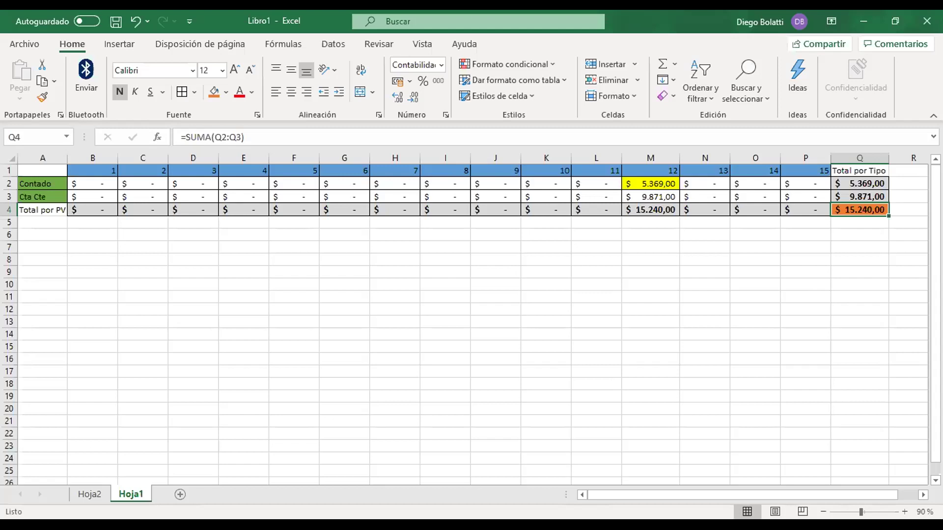
left_click(734, 366)
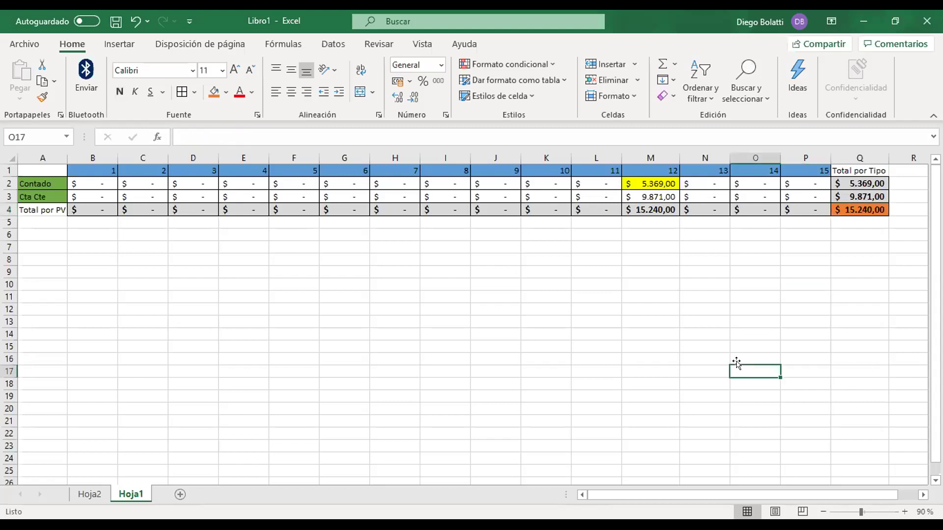
left_click(638, 317)
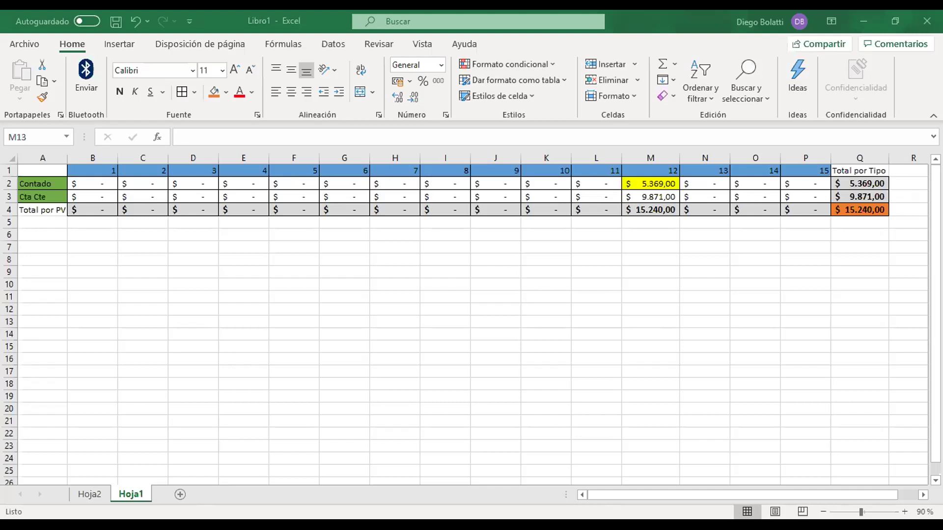
left_click(90, 494)
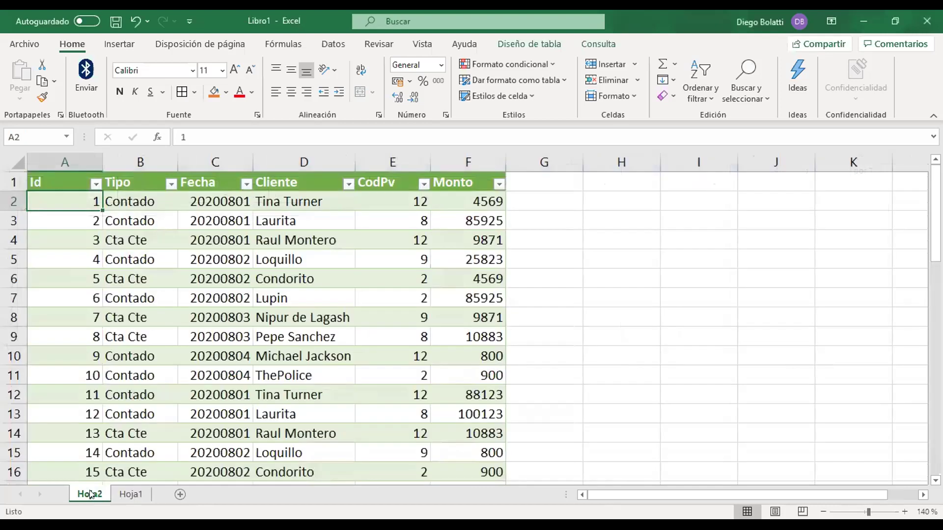
left_click(217, 203)
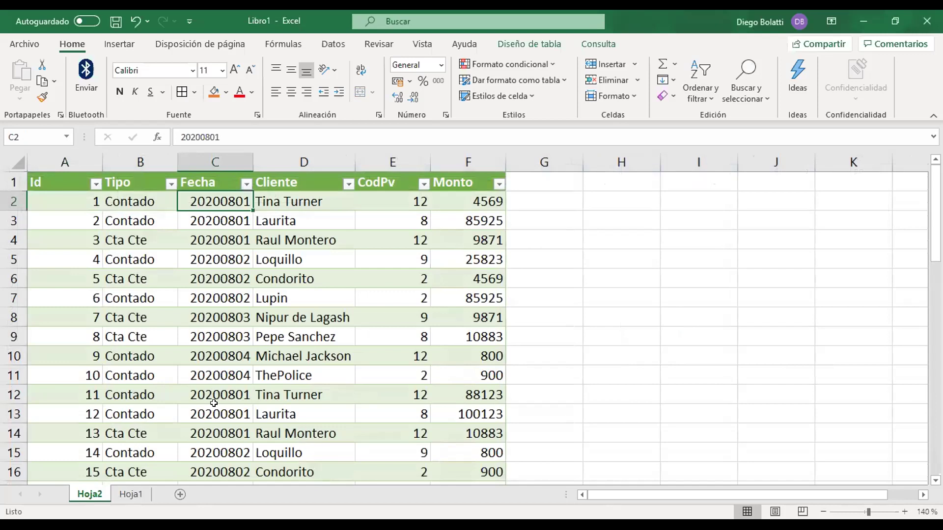
Review the Fecha values across the Hoja2 sales table and the free space below the grid in Hoja1
scroll(214, 403, "down", 10)
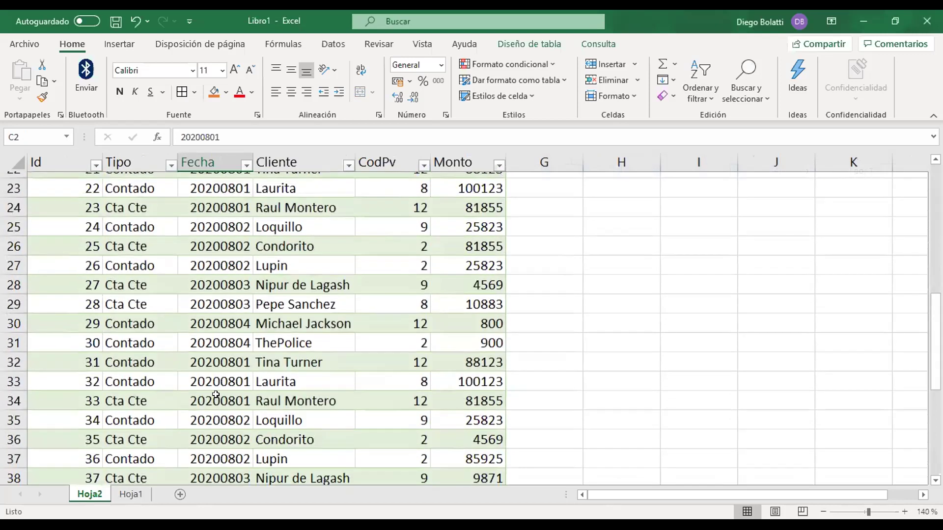
scroll(216, 394, "down", 3)
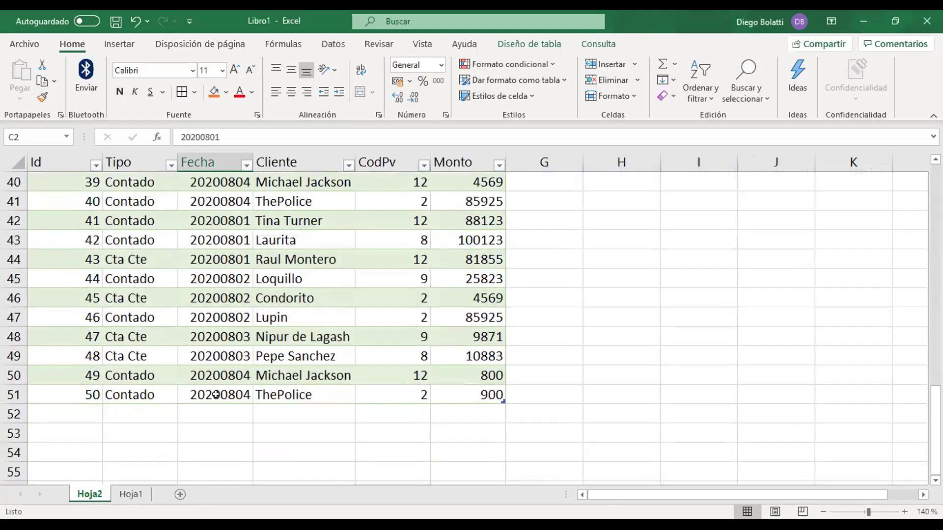
scroll(215, 394, "up", 5)
scroll(216, 395, "up", 8)
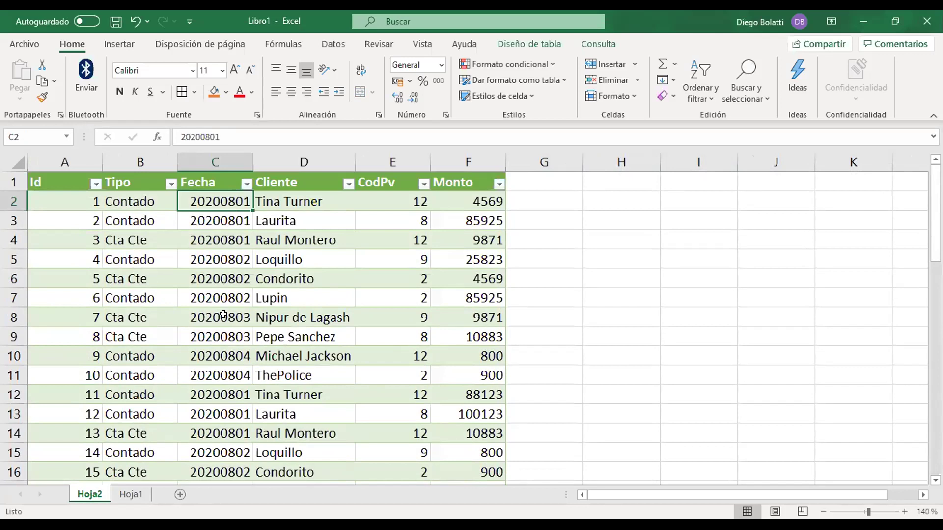
scroll(238, 402, "down", 6)
scroll(238, 401, "down", 4)
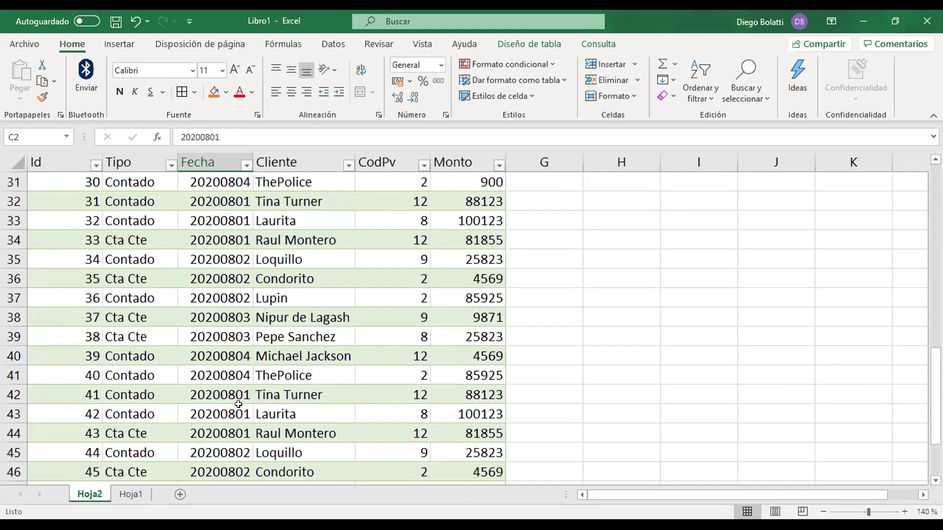
left_click(131, 494)
left_click_drag(42, 257, 865, 282)
left_click(705, 346)
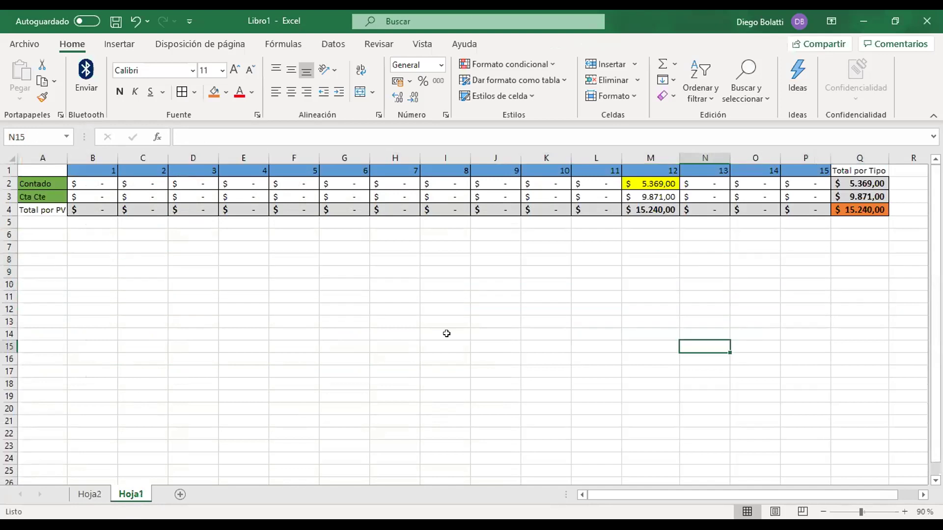
left_click(45, 258)
left_click(89, 494)
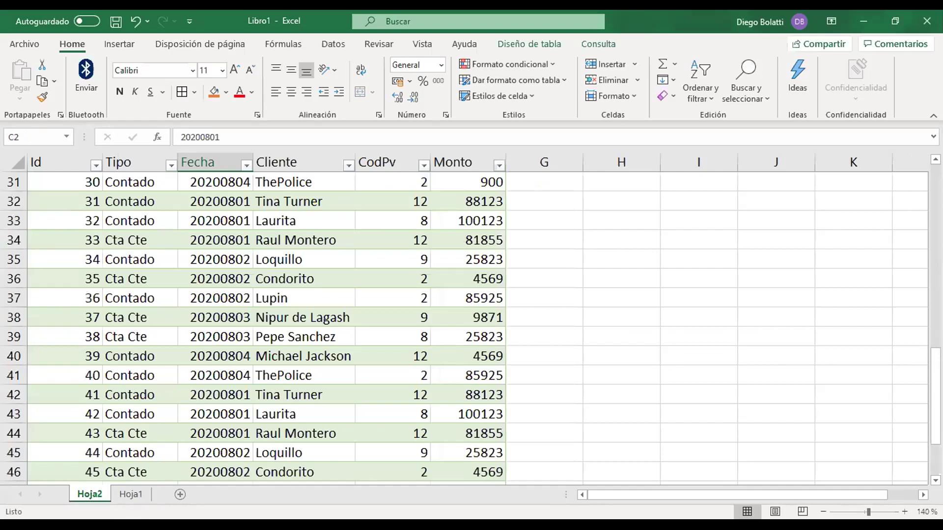
left_click(128, 496)
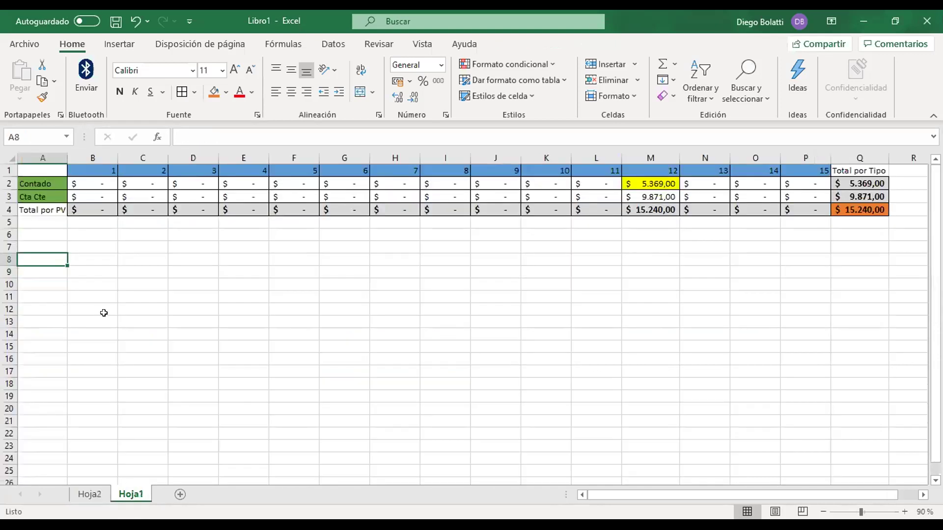
Copy the whole grid A1:Q4 in Hoja1 and paste it at A12
key("Up")
key("Up")
key("Up")
key("Up")
key("Up")
key("Up")
key("Up")
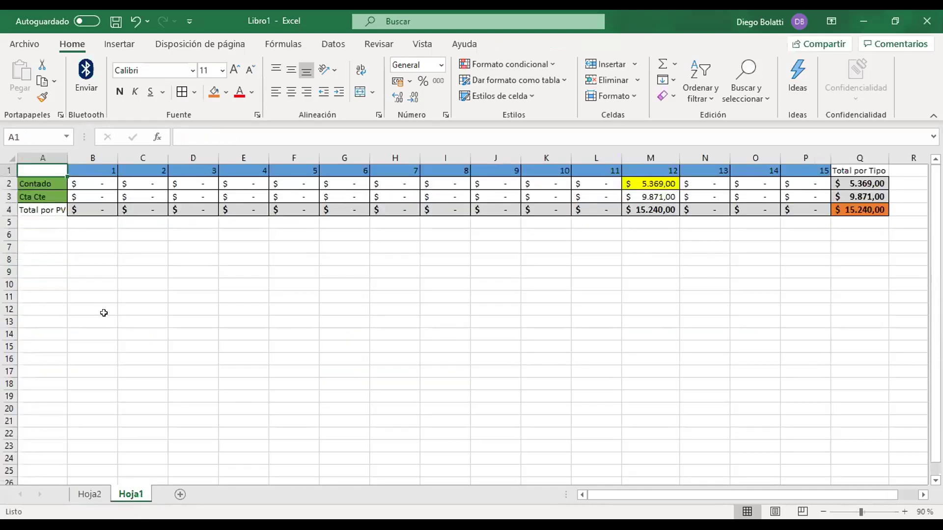
key("shift+Down")
key("shift+Down")
key("shift+Down")
key("shift+Right")
key("shift+Right")
key("shift+Right")
key("shift+Right")
key("shift+Right")
key("shift+Right")
key("shift+Right")
key("shift+Right")
key("shift+Right")
key("shift+Right")
key("shift+Right")
key("shift+Right")
key("shift+Right")
key("shift+Right")
key("shift+Right")
key("shift+Right")
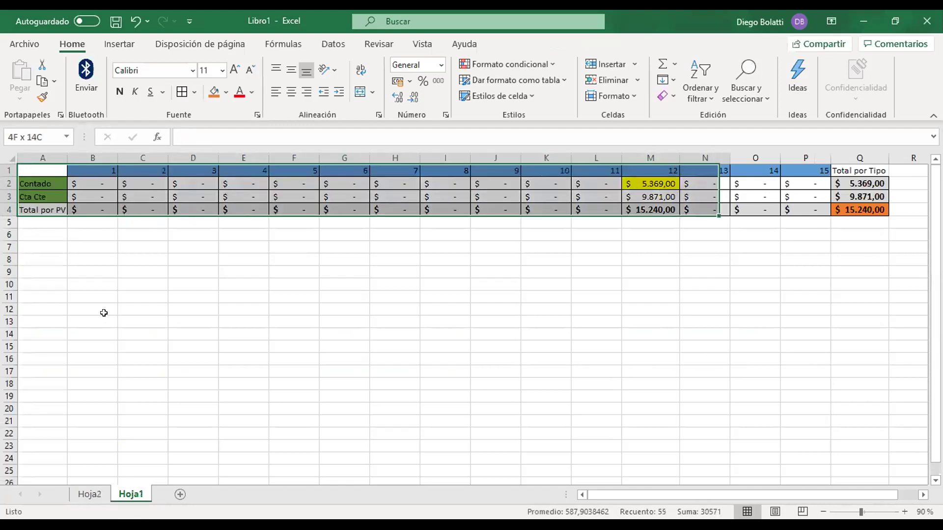
key("ctrl+c")
key("Down")
key("Down")
key("Down")
key("Down")
key("Down")
key("Down")
key("Down")
key("Down")
key("Down")
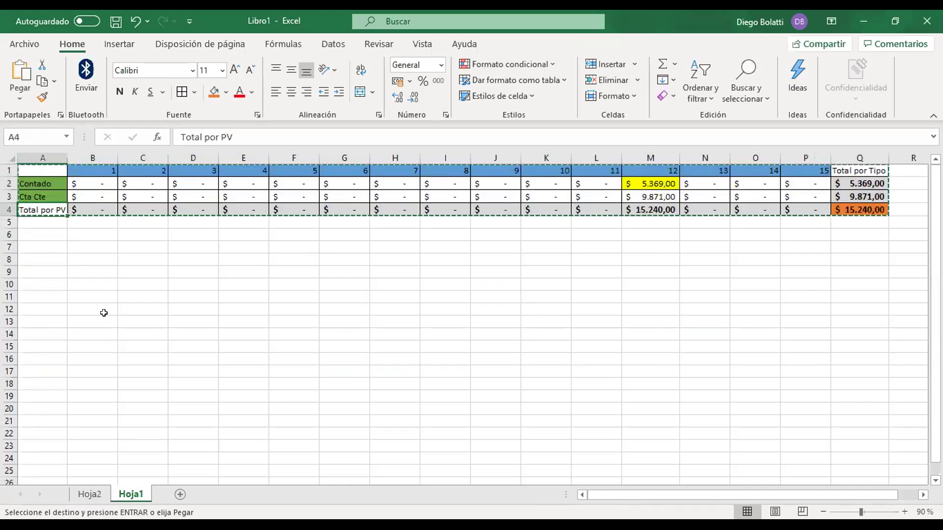
key("Down")
key("Down")
key("ctrl+v")
key("Up")
key("Down")
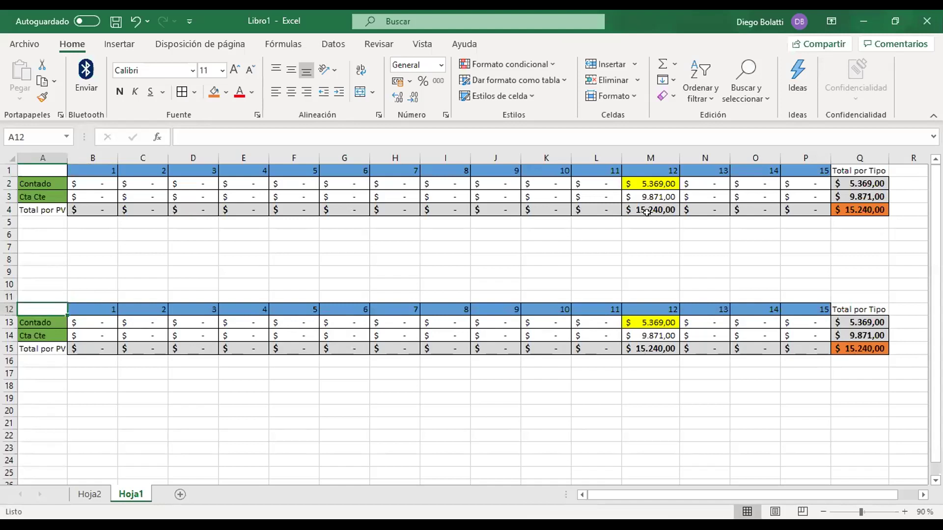
Try to move the amounts block M13:Q15 of the copied grid so that it starts at G13
left_click_drag(638, 320, 845, 355)
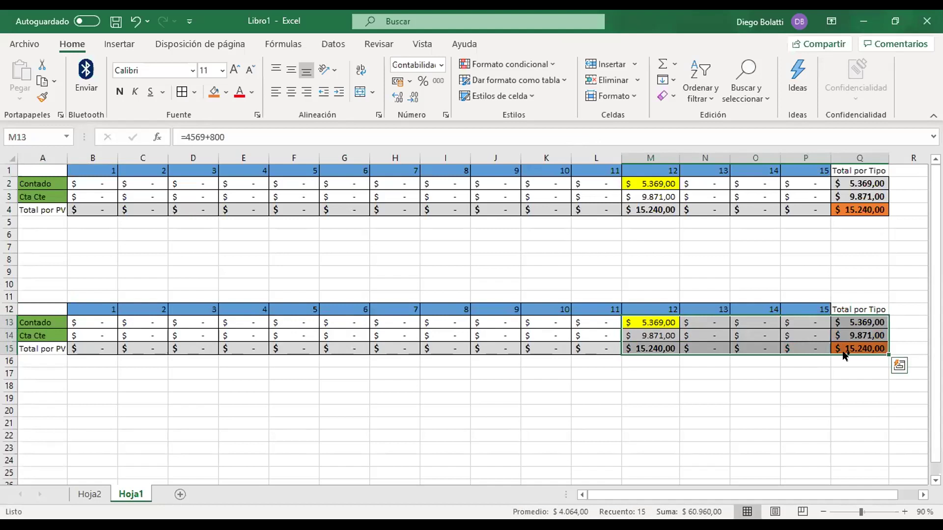
key("ctrl+c")
key("Left")
key("Left")
key("Left")
key("Left")
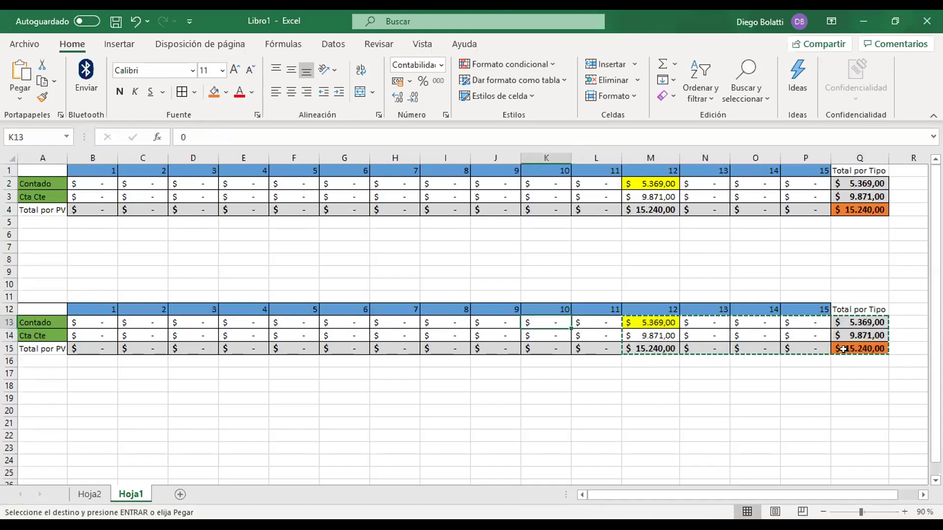
key("Left")
key("Left")
key("ctrl+v")
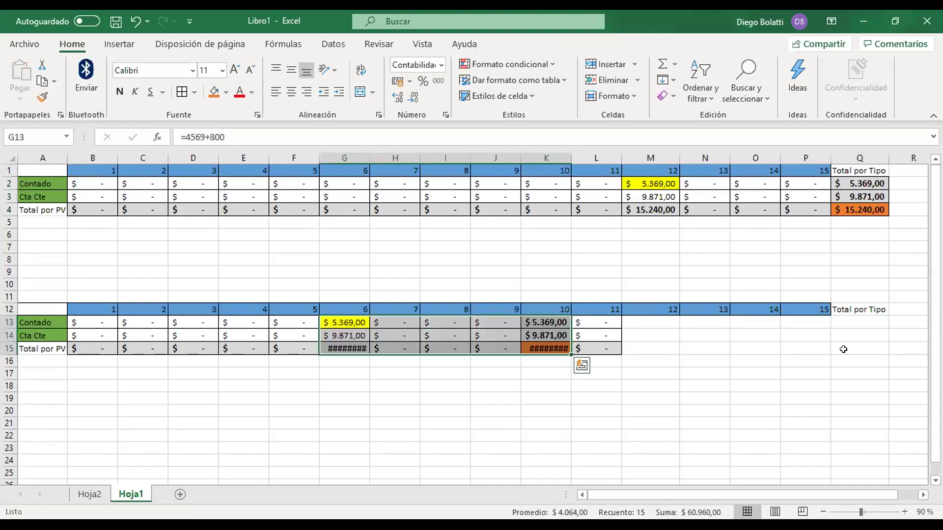
key("Escape")
Delete the header cells N12:P12 for columns 13 to 15, shifting the remaining cells left
left_click_drag(692, 307, 815, 307)
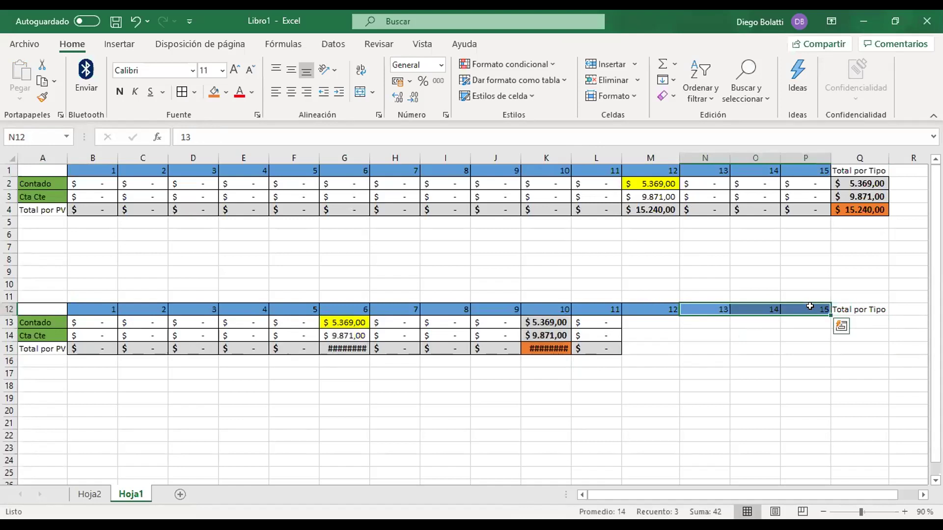
key("ctrl+minus")
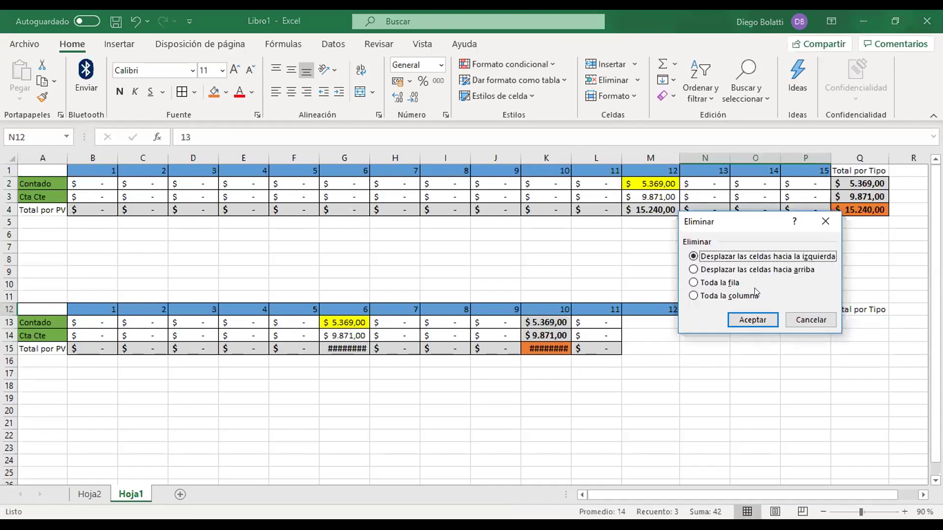
left_click(747, 320)
left_click(755, 348)
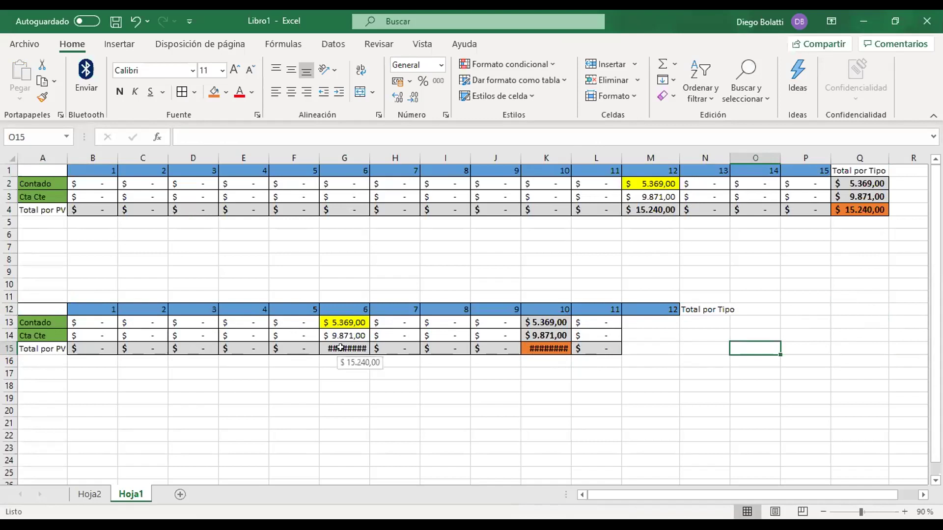
Undo the header cell deletion, the block move and the pasted grid copy at A12
key("ctrl+z")
key("ctrl+z")
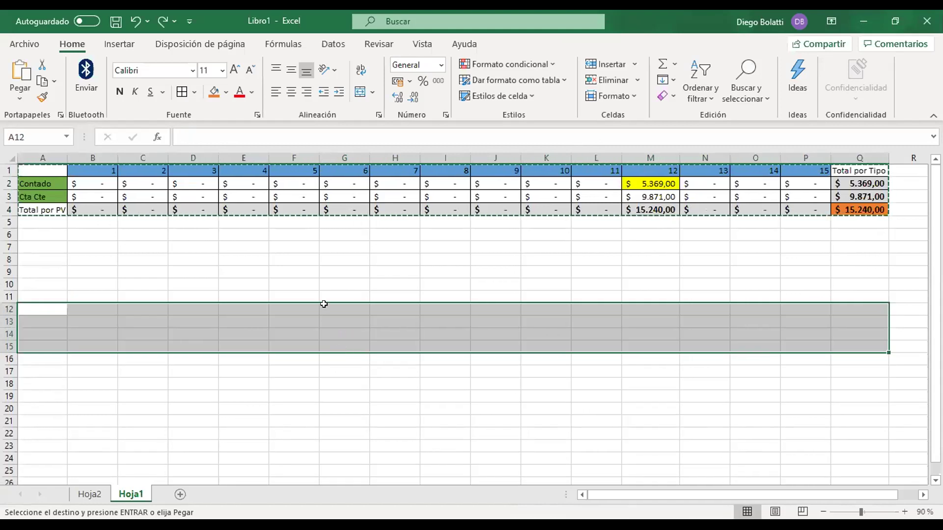
left_click(324, 304)
Copy the grid range A1:M4, covering columns 1 to 12, and paste it at A8
left_click(656, 178)
left_click_drag(644, 166, 9, 210)
key("ctrl+c")
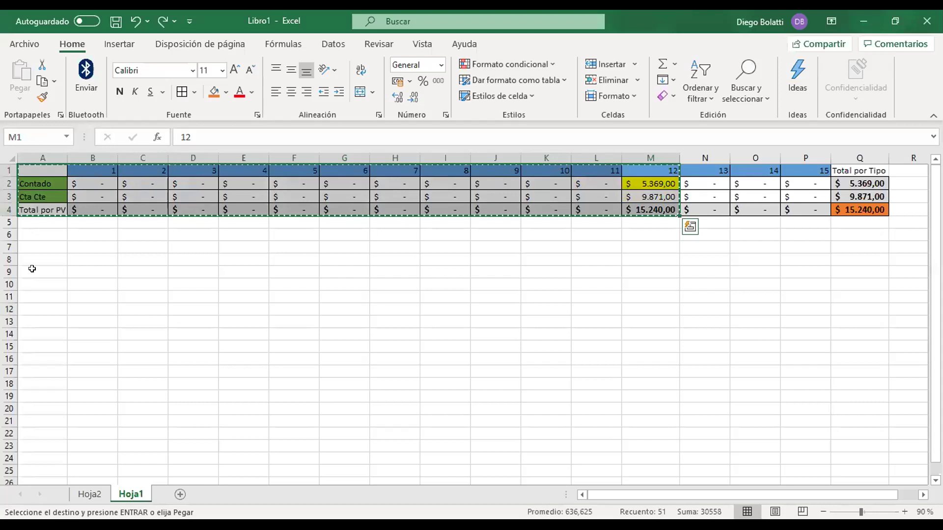
left_click(37, 261)
key("Return")
Change the total label in A11 to "Total por Mes" and autofit column A to its text
key("Right")
key("Right")
key("Left")
key("Left")
key("Right")
key("Right")
key("Right")
key("Right")
key("Right")
key("Down")
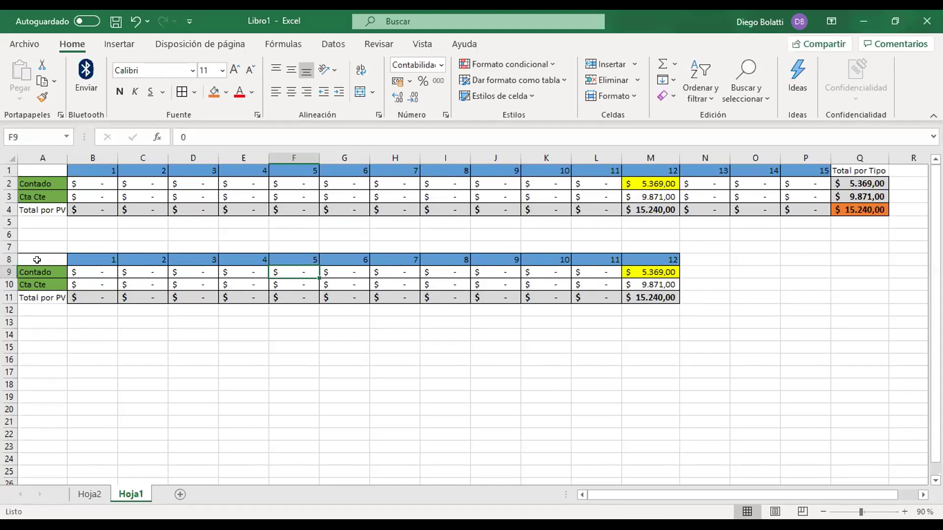
key("Down")
key("Down")
key("Left")
key("Left")
key("Left")
key("Left")
key("Left")
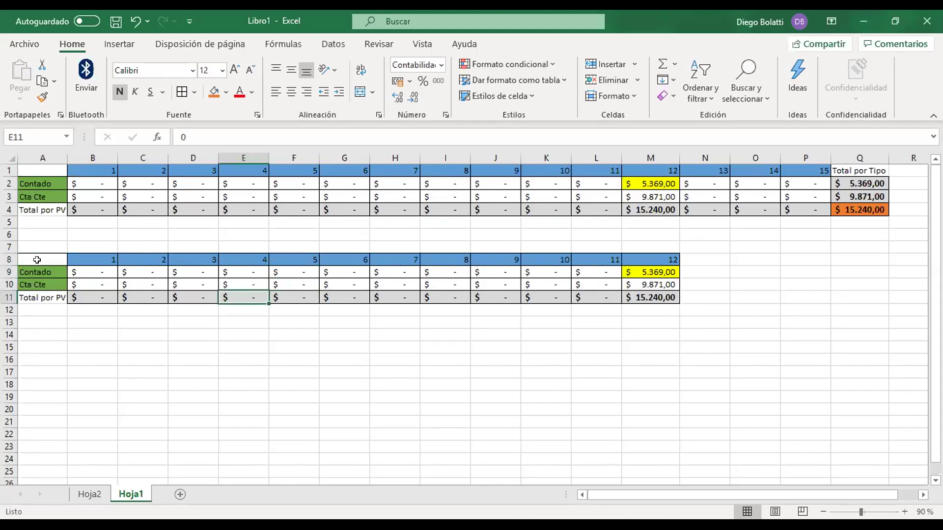
key("F2")
key("BackSpace")
key("BackSpace")
type("Mes")
key("Return")
key("Up")
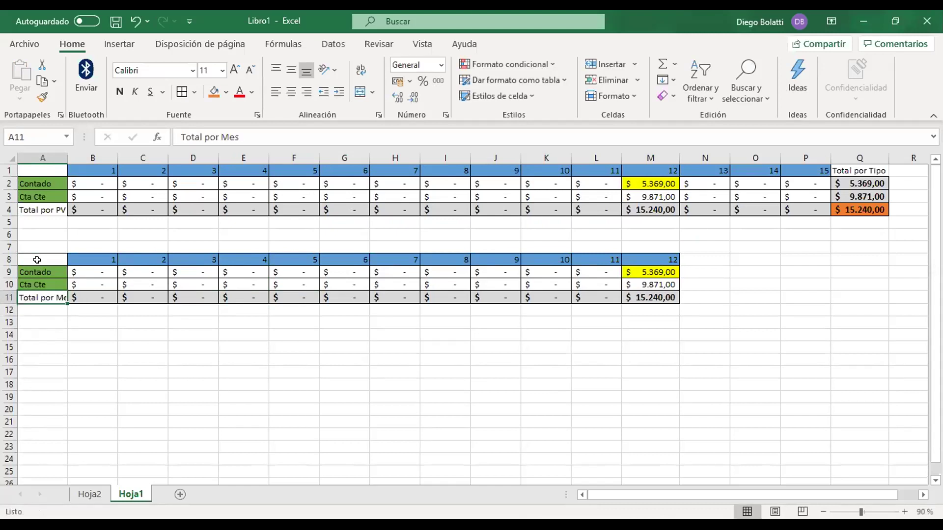
double_click(66, 158)
Set M9 and M10 to 0 and remove the yellow fill from M9
left_click(659, 271)
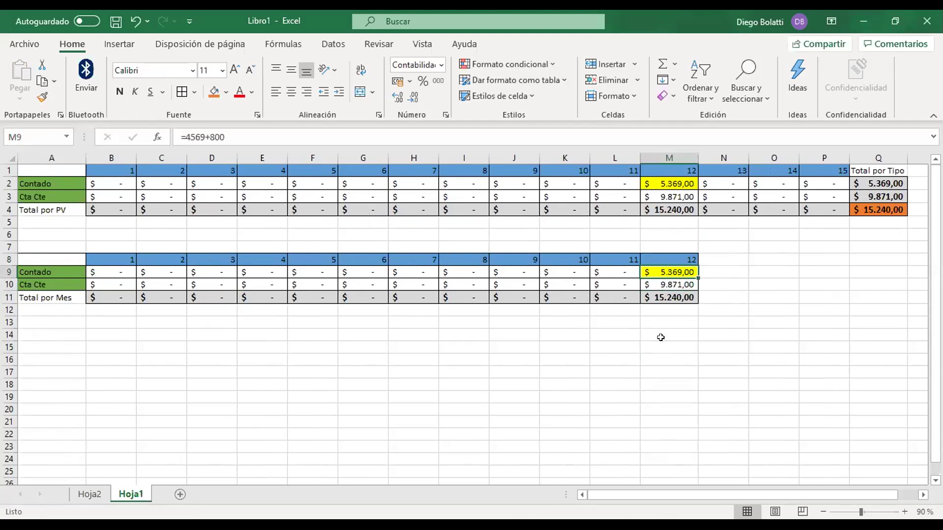
type("0")
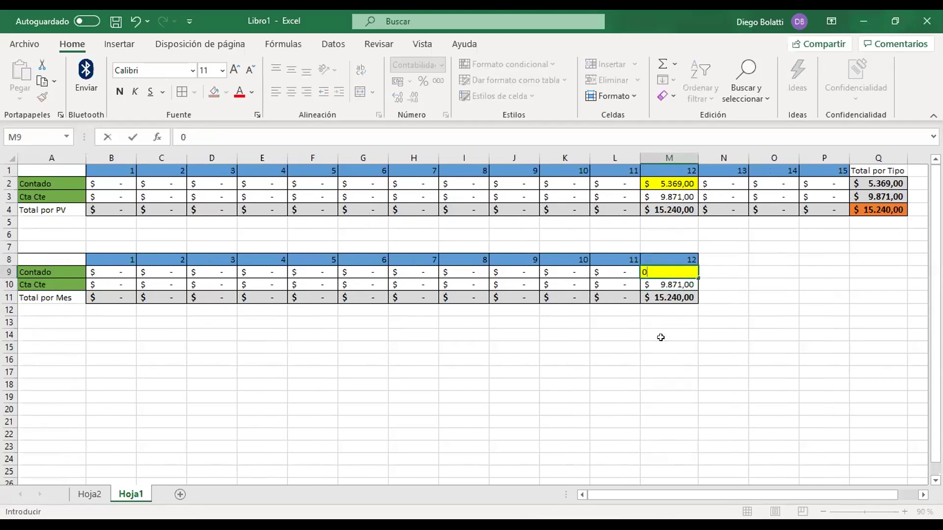
key("Return")
type("0")
key("Up")
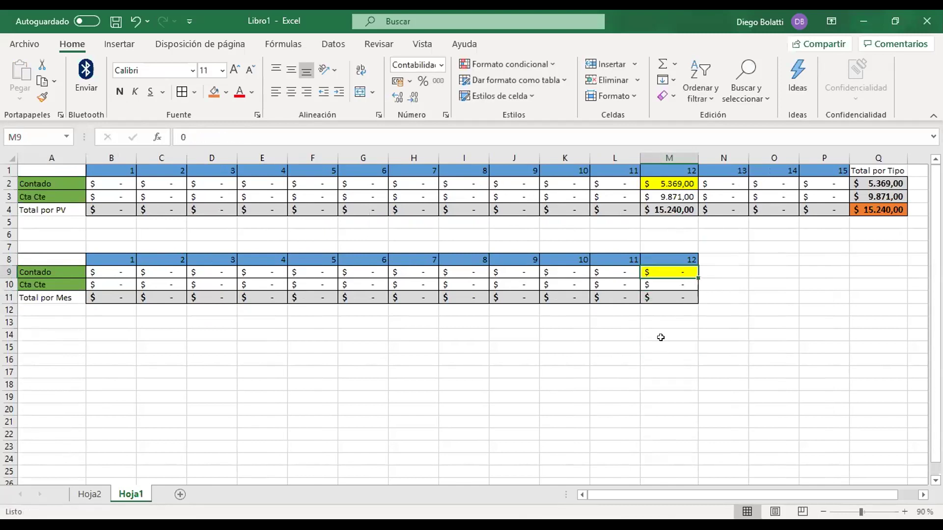
left_click(225, 93)
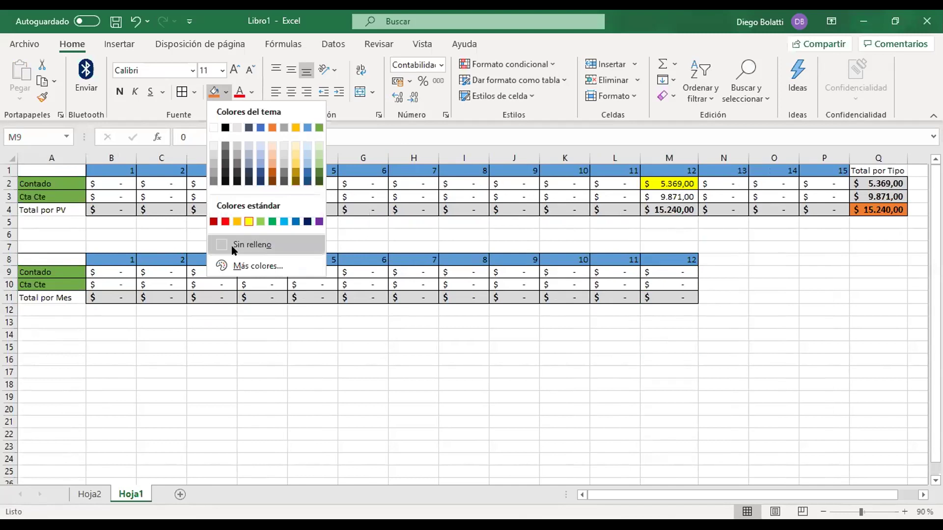
left_click(562, 375)
Compare the month columns and payment type rows of the A8:M11 grid with the Fecha, Tipo and CodPv values in Hoja2
left_click(611, 281)
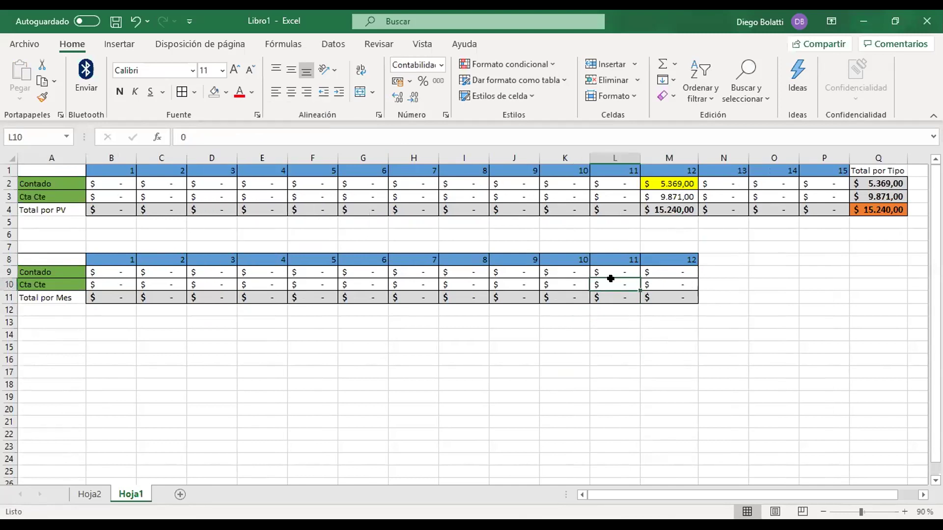
left_click(480, 269)
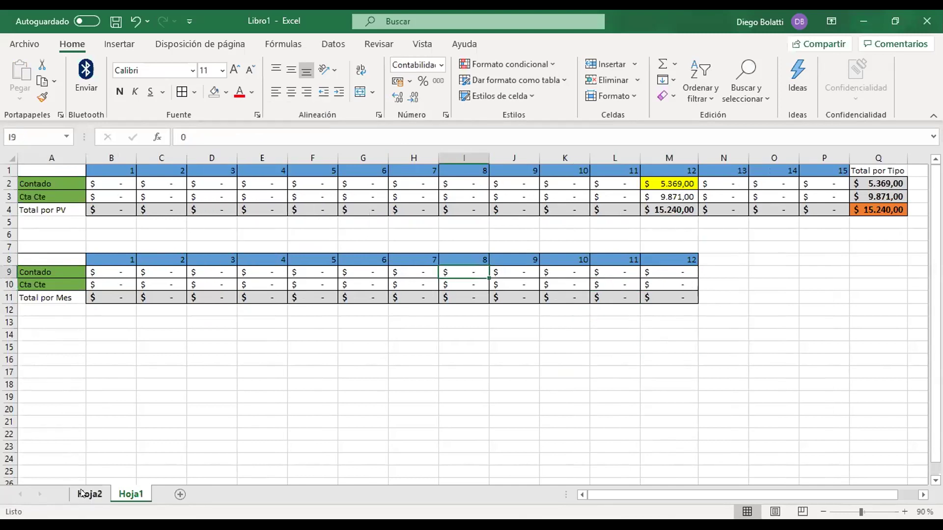
left_click(89, 494)
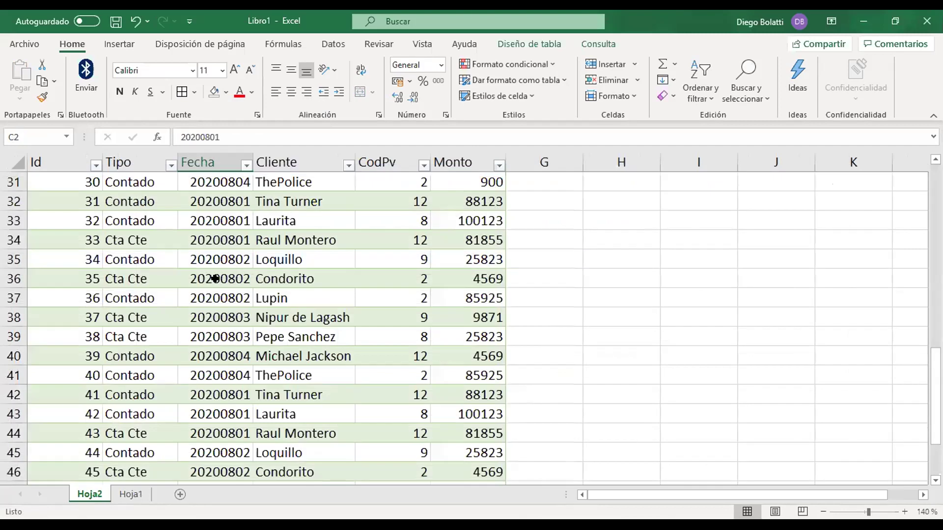
left_click(129, 493)
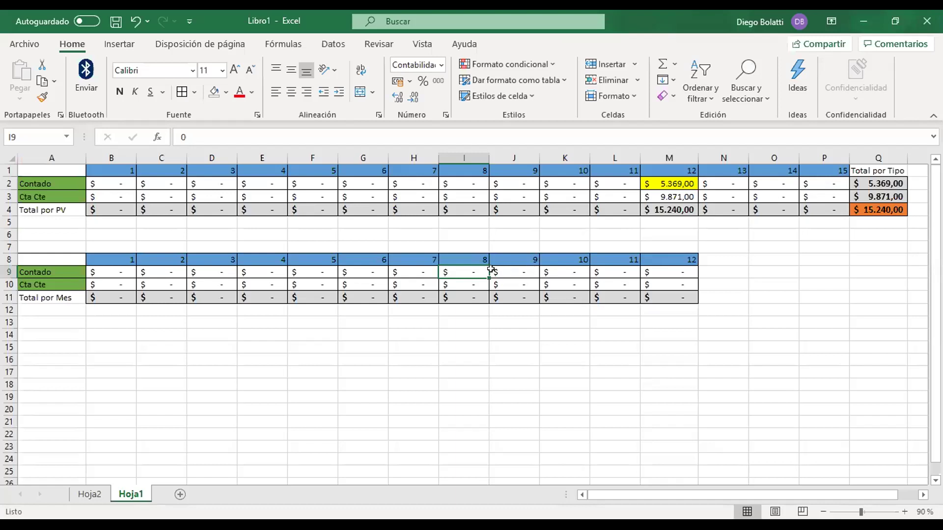
left_click(460, 280)
left_click(460, 274)
left_click(83, 493)
scroll(119, 416, "down", 4)
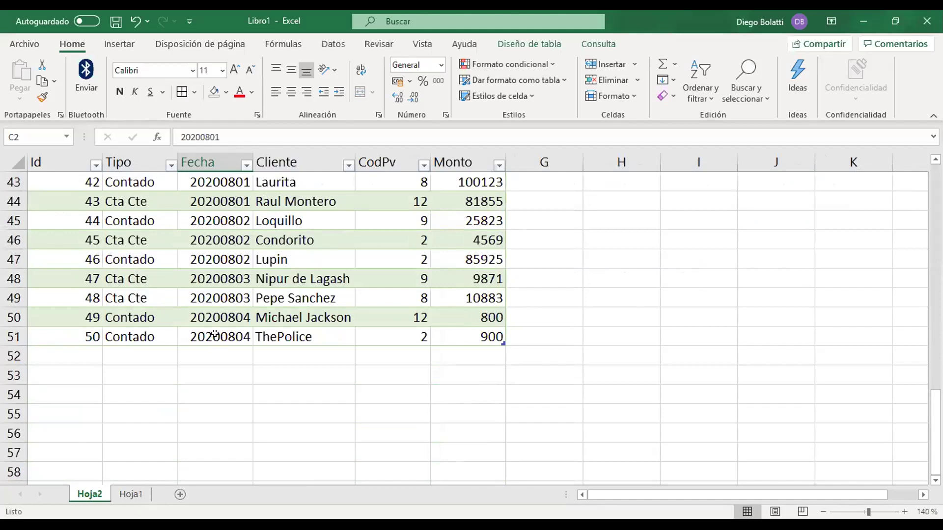
scroll(314, 327, "up", 8)
left_click(129, 494)
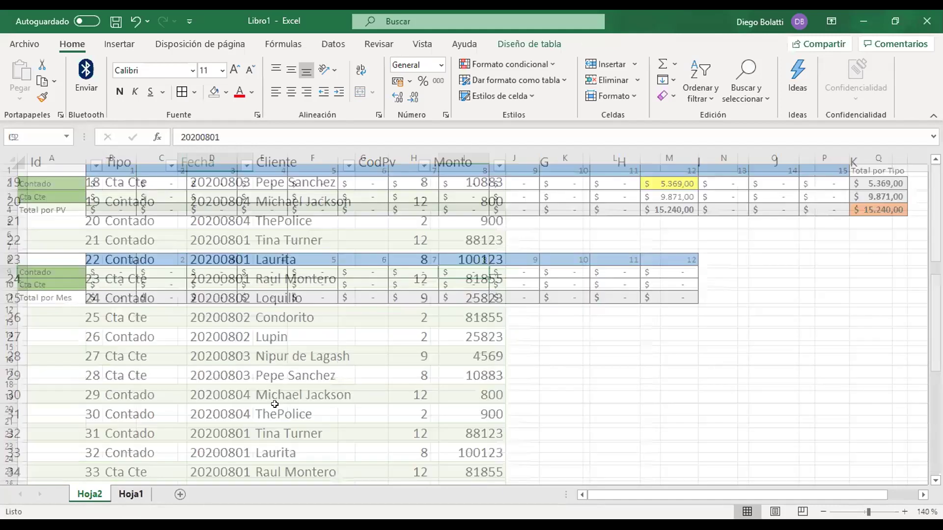
left_click(524, 272)
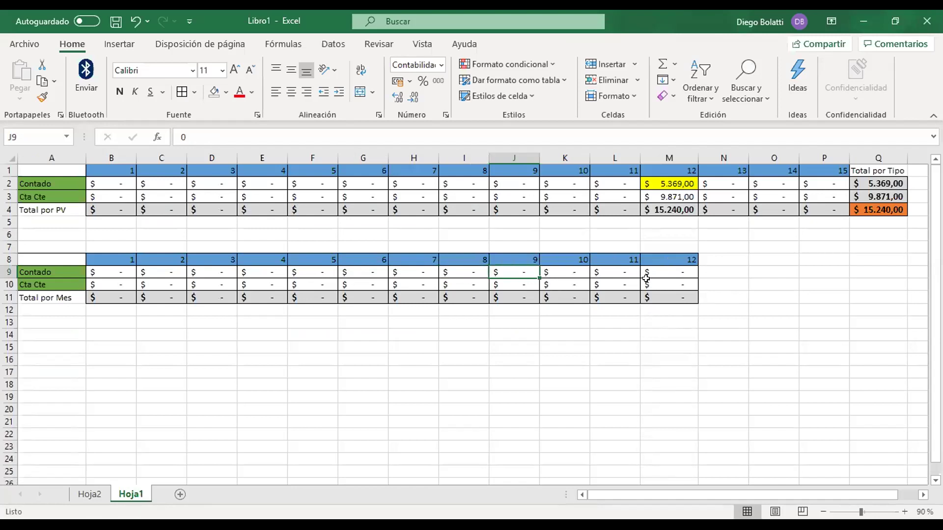
left_click(88, 494)
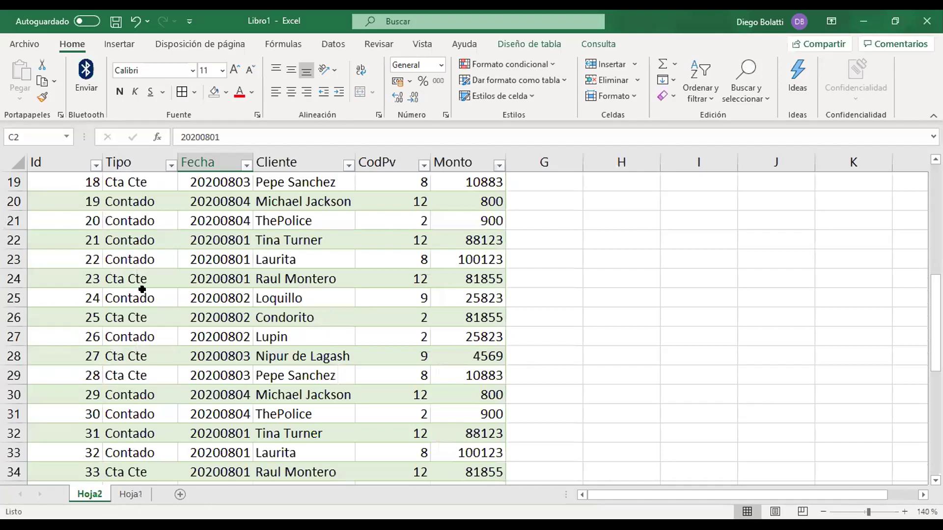
left_click(204, 294)
left_click(411, 295)
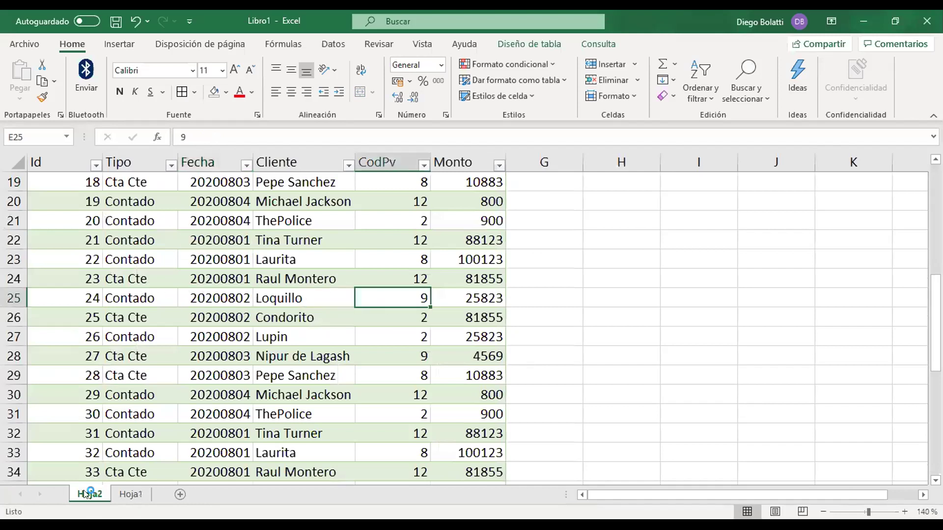
Copy the monthly grid A8:M11 in Hoja1 and paste it at A15
left_click(131, 493)
left_click(62, 334)
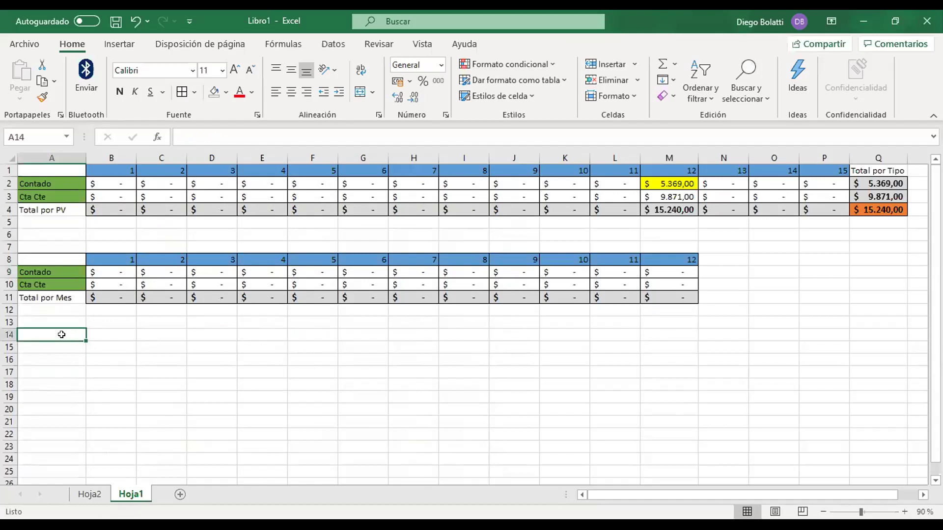
left_click_drag(49, 258, 668, 292)
key("ctrl+c")
left_click(63, 329)
key("Down")
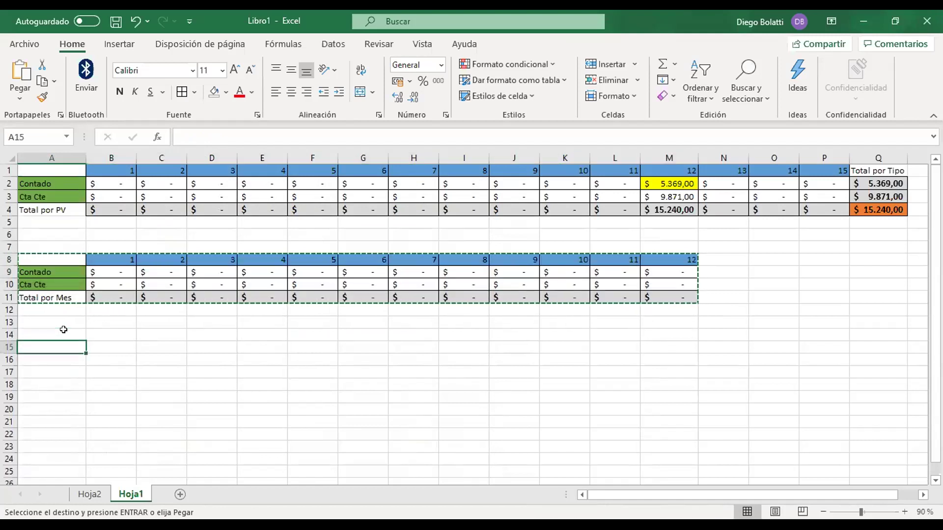
key("Return")
Replace the payment type labels in A16 and A17 with 1 and 2
key("Down")
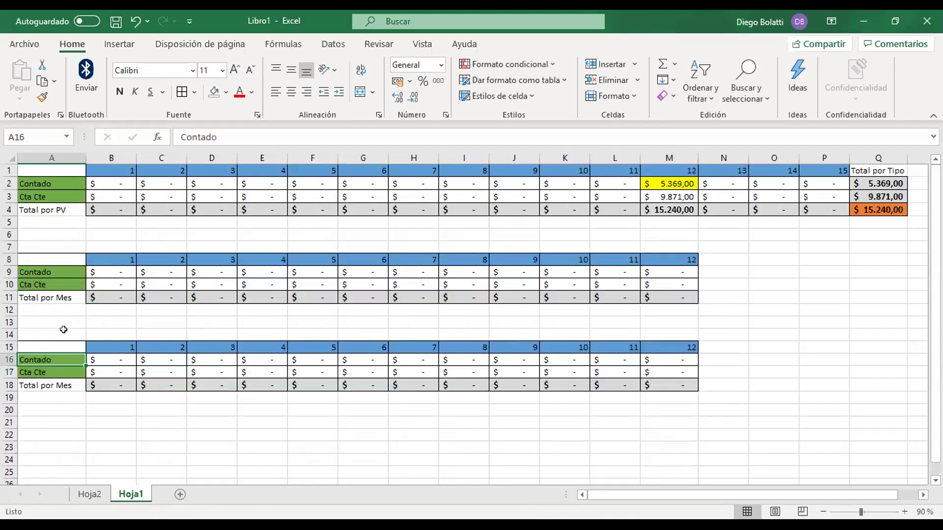
type("1")
key("Return")
type("2")
key("Return")
key("Up")
Insert 14 rows between the header row 15 and the rows labelled 1 and 2
scroll(63, 329, "down", 2)
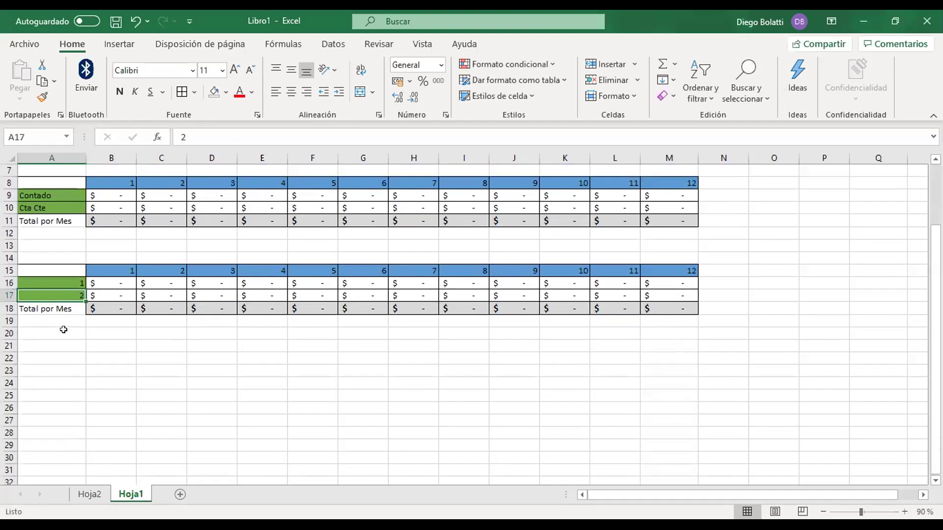
left_click(9, 285)
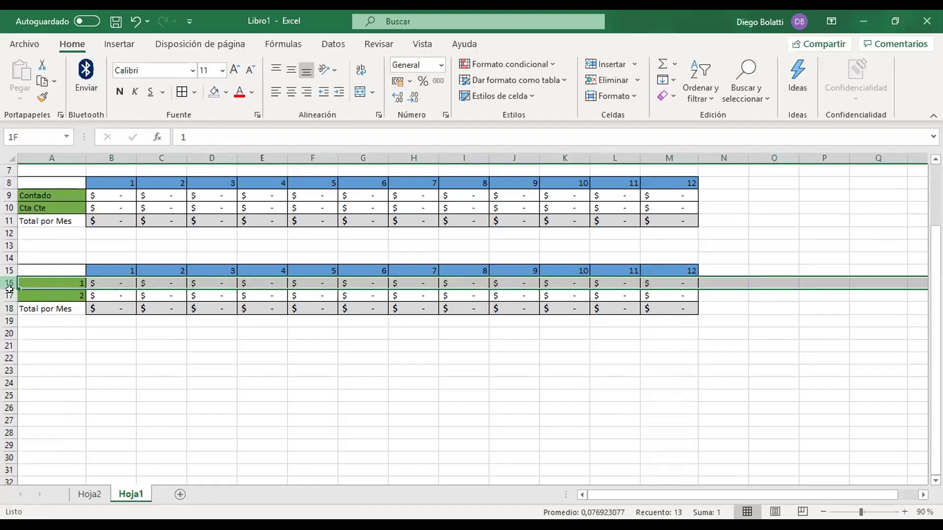
left_click(12, 295, "shift")
right_click(12, 296)
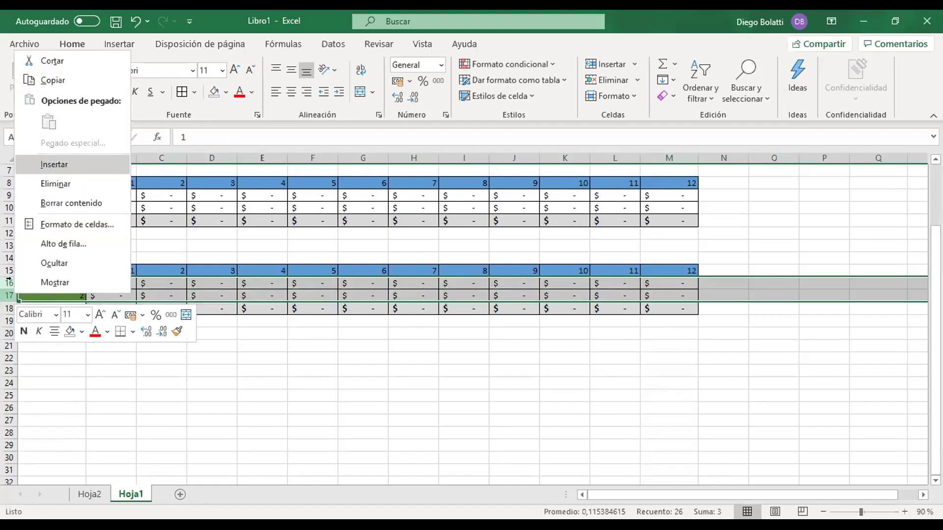
key("Return")
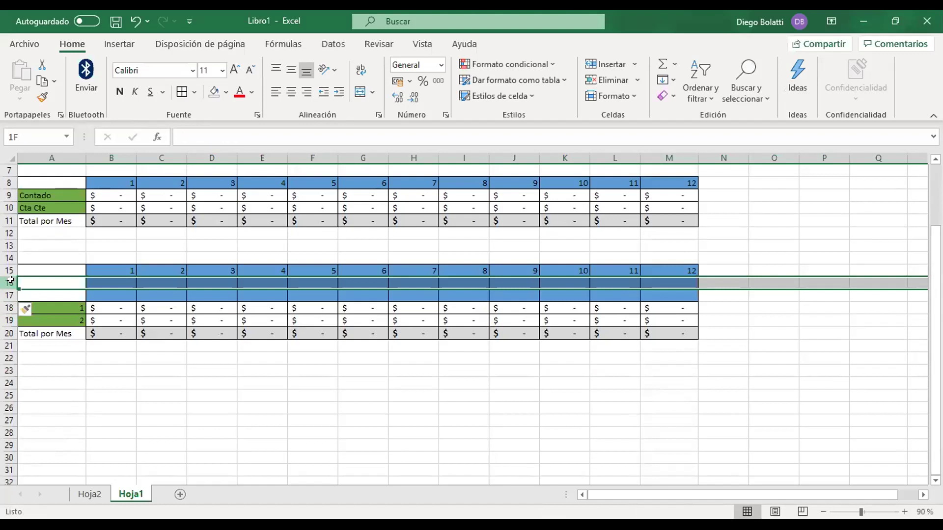
left_click_drag(10, 283, 10, 321)
right_click(9, 317)
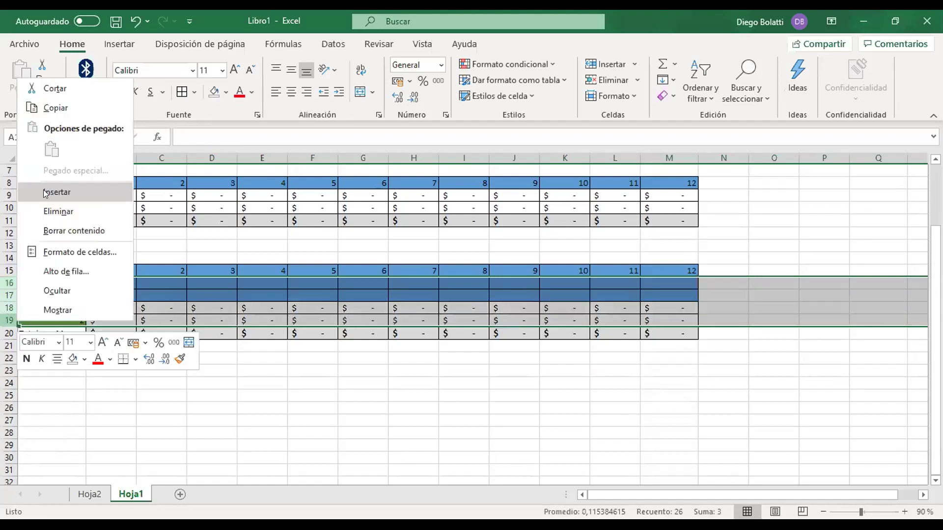
left_click(46, 193)
left_click(9, 284)
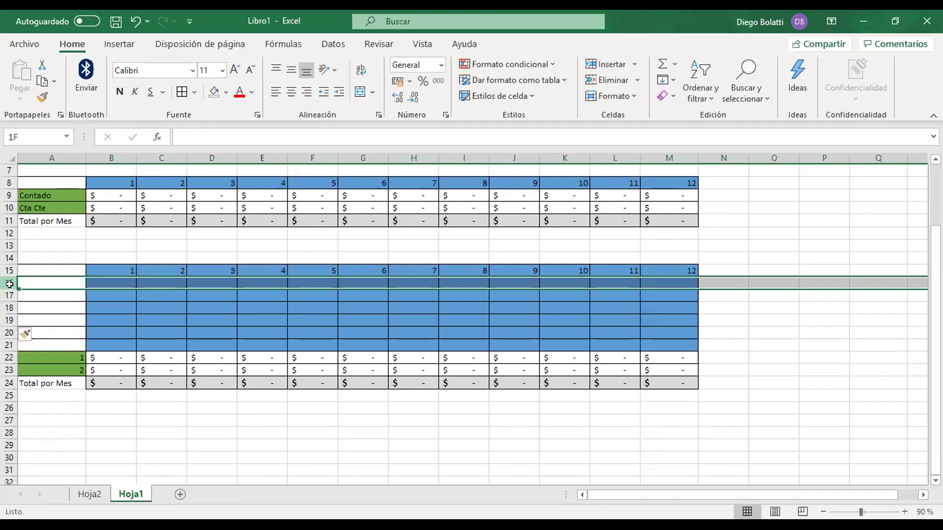
left_click_drag(10, 284, 10, 369)
right_click(9, 370)
left_click(58, 246)
scroll(153, 302, "down", 2)
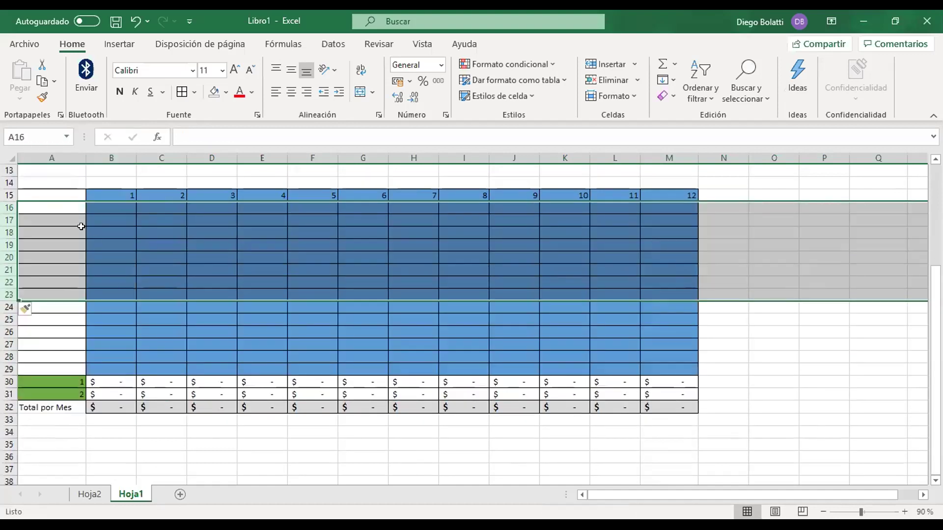
Move the labels 1 and 2 from A30:A31 to A16:A17 and extend their series down to A31
left_click(55, 206)
key("Down")
key("Down")
key("Down")
key("Down")
key("Down")
key("Down")
key("Down")
key("Down")
key("Down")
key("Down")
key("Down")
key("Down")
key("Down")
key("Down")
key("Down")
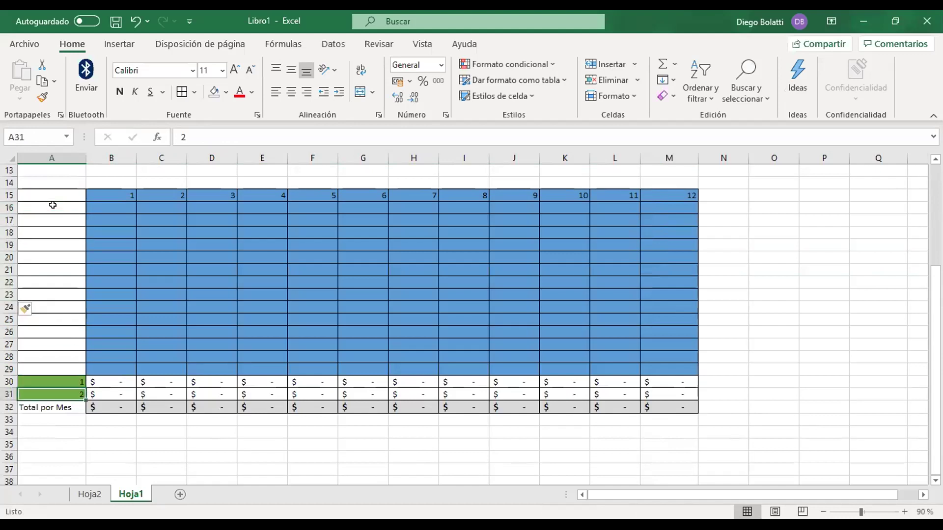
key("shift+Up")
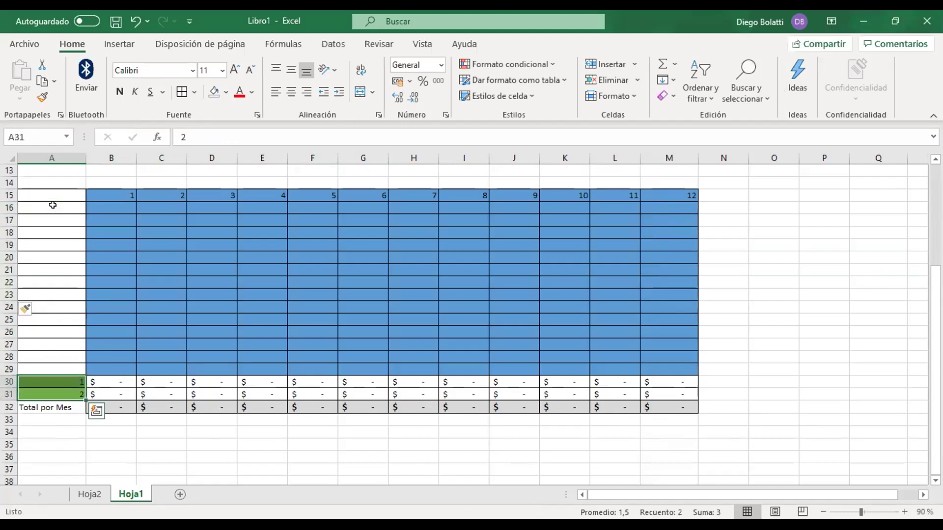
key("ctrl+c")
key("Up")
key("Up")
key("Up")
key("Up")
key("Up")
key("Up")
key("Up")
key("Up")
key("Up")
key("Up")
key("Up")
key("Up")
key("Up")
key("Up")
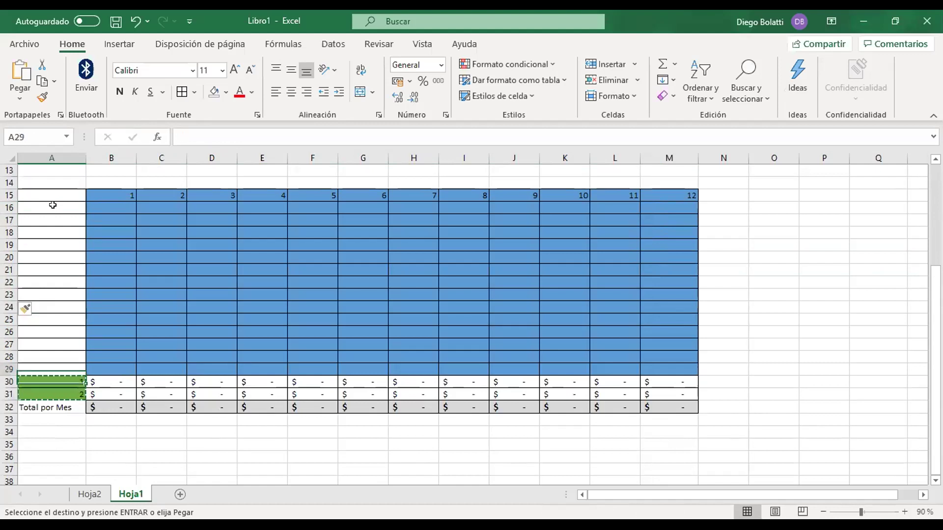
left_click(53, 205)
key("Return")
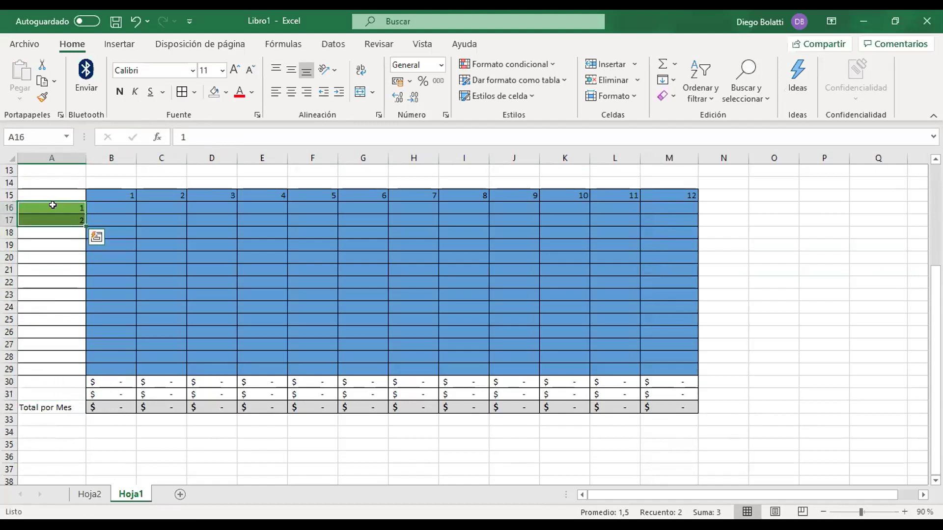
left_click_drag(84, 226, 94, 307)
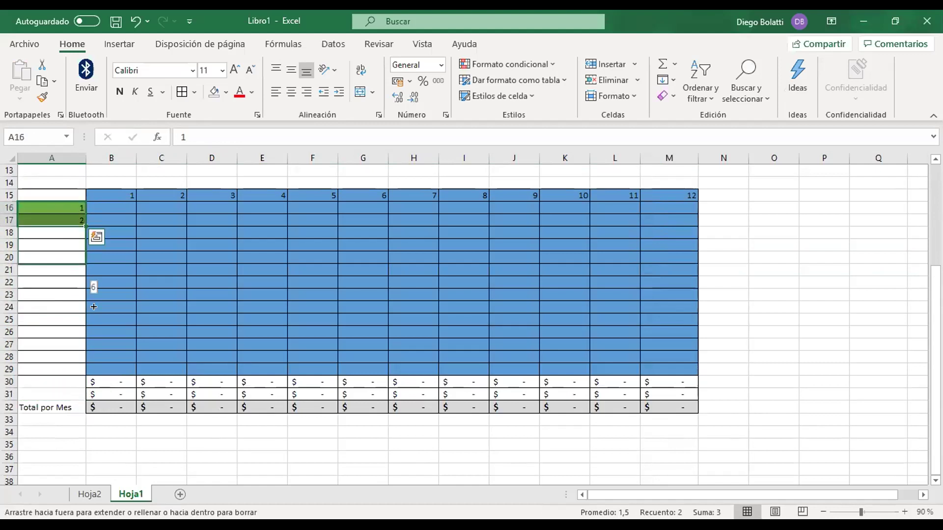
left_click_drag(257, 356, 248, 395)
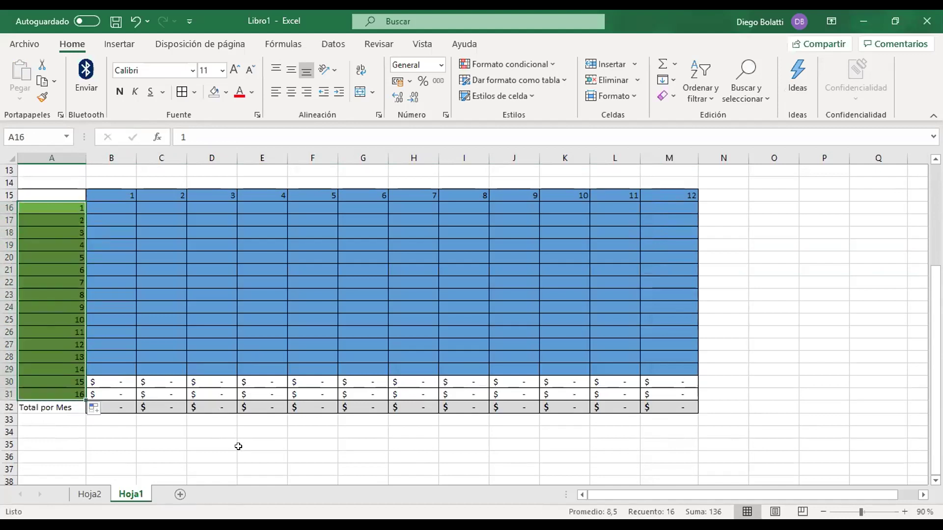
Delete row 31, labelled 16, so the grid's row labels end at 15
left_click(8, 390)
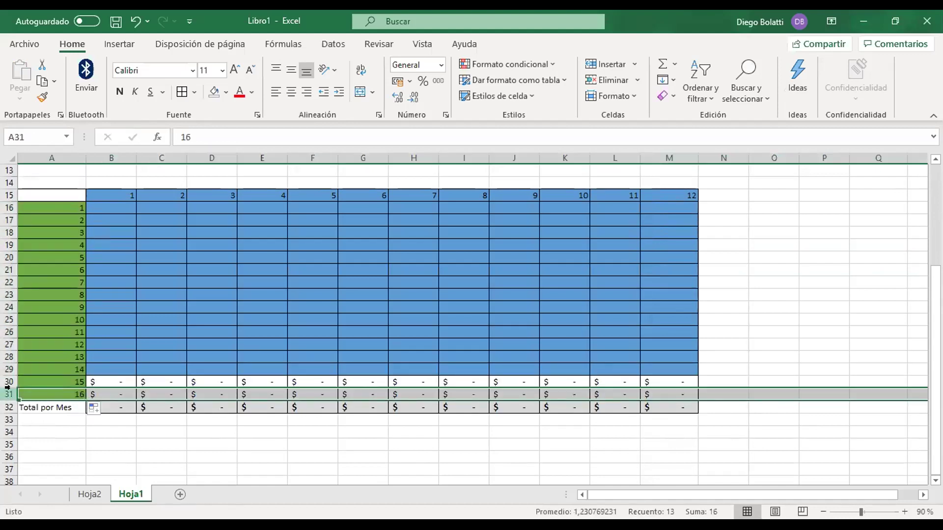
right_click(7, 388)
left_click(69, 283)
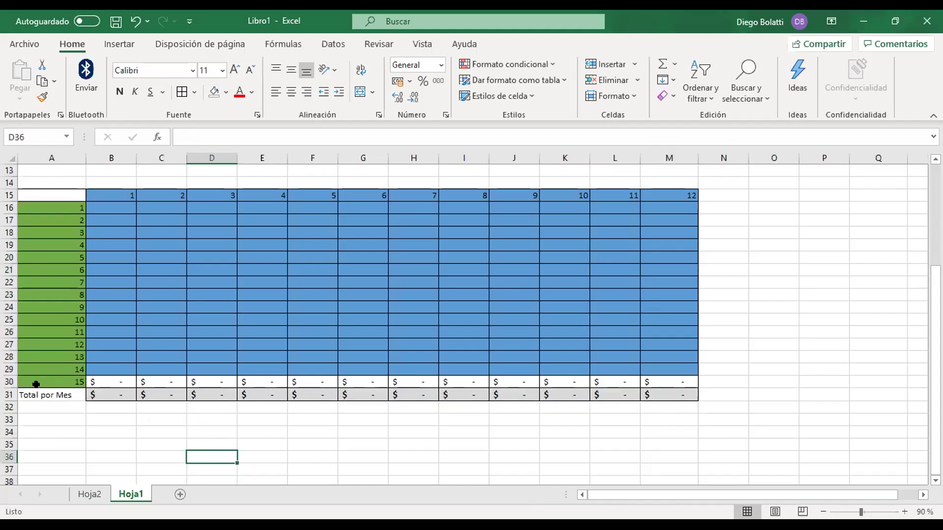
double_click(35, 393)
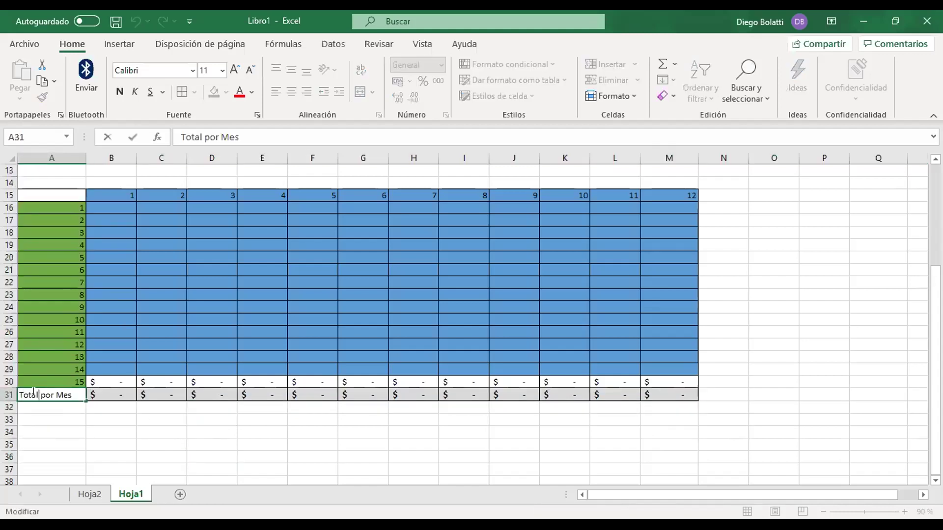
left_click(129, 192)
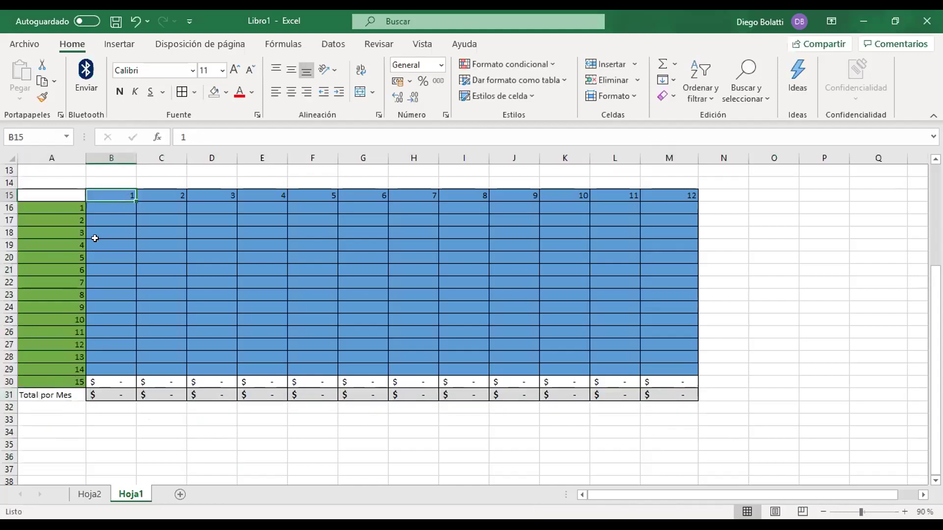
Remove the blue fill from B16:M29 and fill that range with the zero cells copied from B30:M30
left_click(64, 377)
left_click_drag(95, 204, 660, 371)
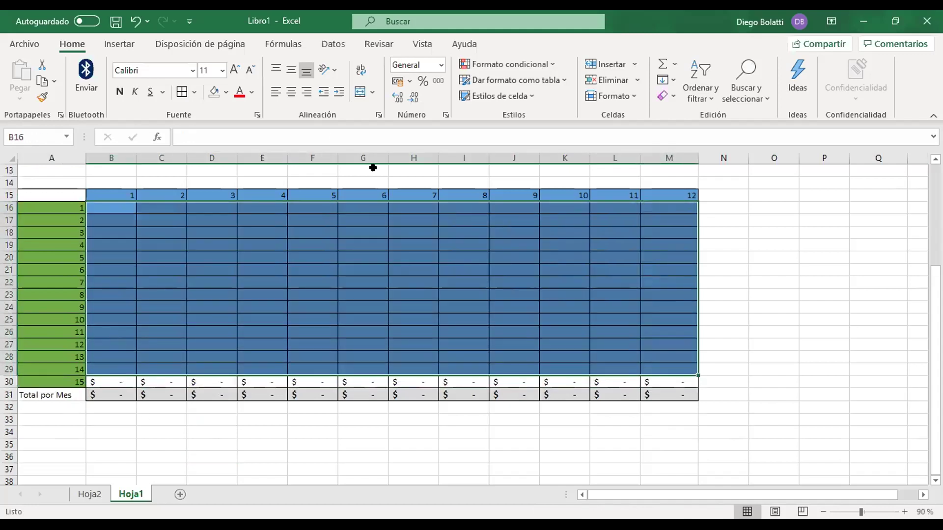
left_click_drag(114, 379, 647, 375)
key("ctrl+c")
key("Escape")
key("ctrl+c")
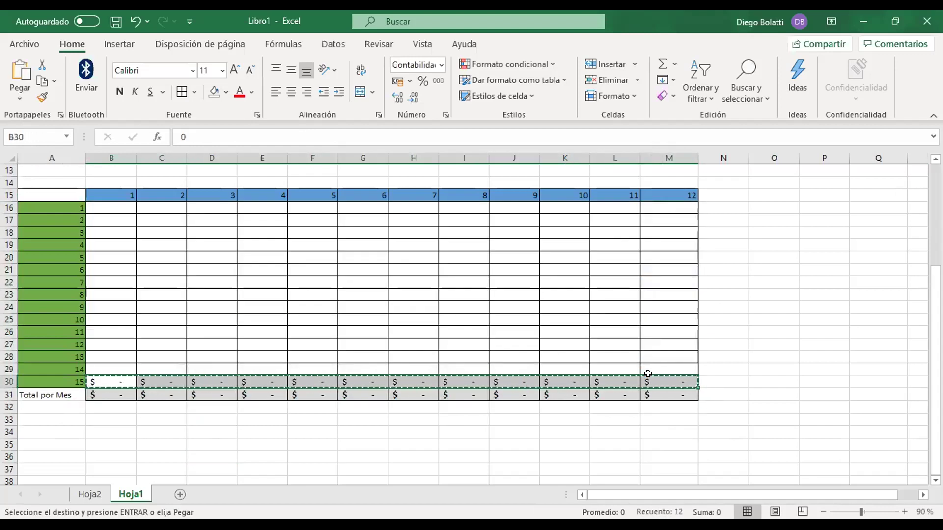
key("Up")
key("Up")
key("Up")
key("Up")
key("Up")
key("Up")
key("Up")
key("Up")
key("Up")
key("Up")
key("Up")
key("Up")
key("Up")
key("Up")
key("shift+Down")
key("shift+Down")
key("shift+Down")
key("shift+Down")
key("shift+Down")
key("shift+Down")
key("shift+Down")
key("shift+Down")
key("shift+Down")
key("shift+Down")
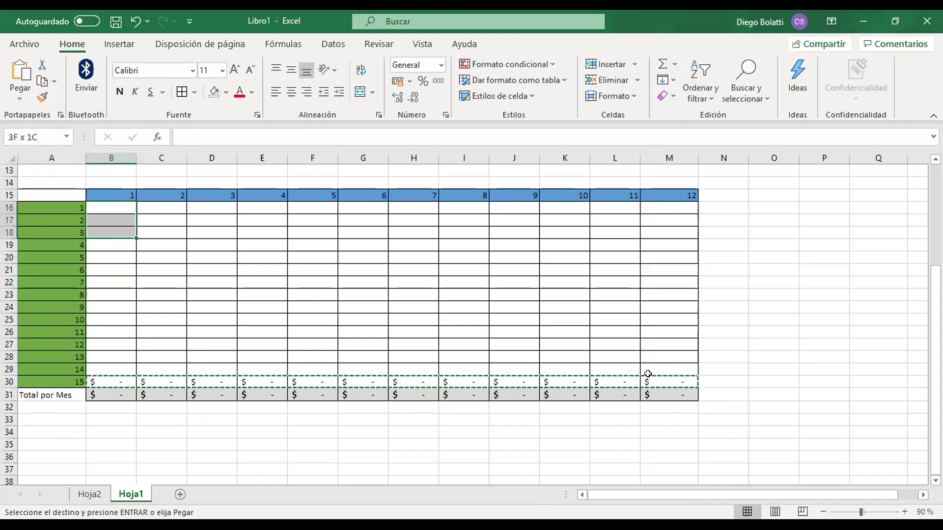
key("shift+Down")
key("shift+Down")
key("shift+Down")
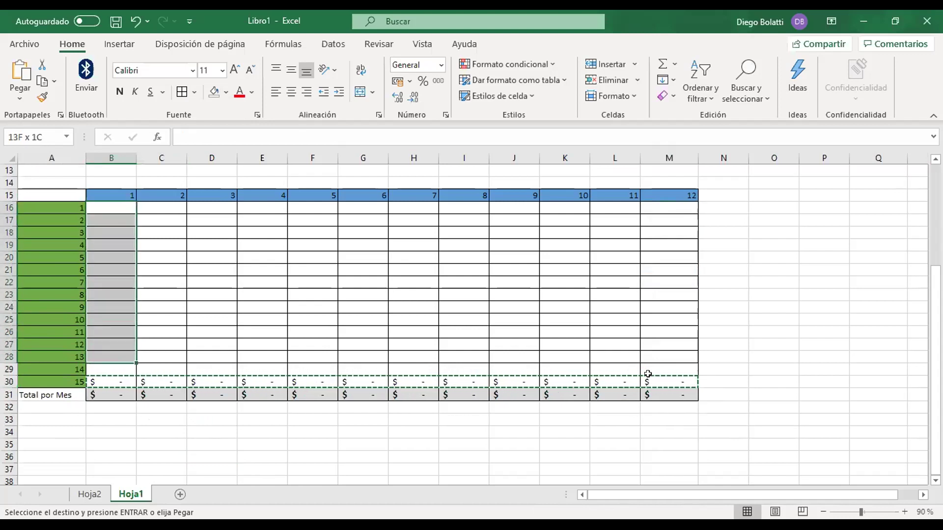
key("shift+Right")
key("shift+Right")
key("shift+Right")
key("shift+Right")
key("shift+Right")
key("shift+Right")
key("shift+Right")
key("shift+Right")
key("shift+Right")
key("shift+Right")
key("shift+Right")
key("Return")
key("Up")
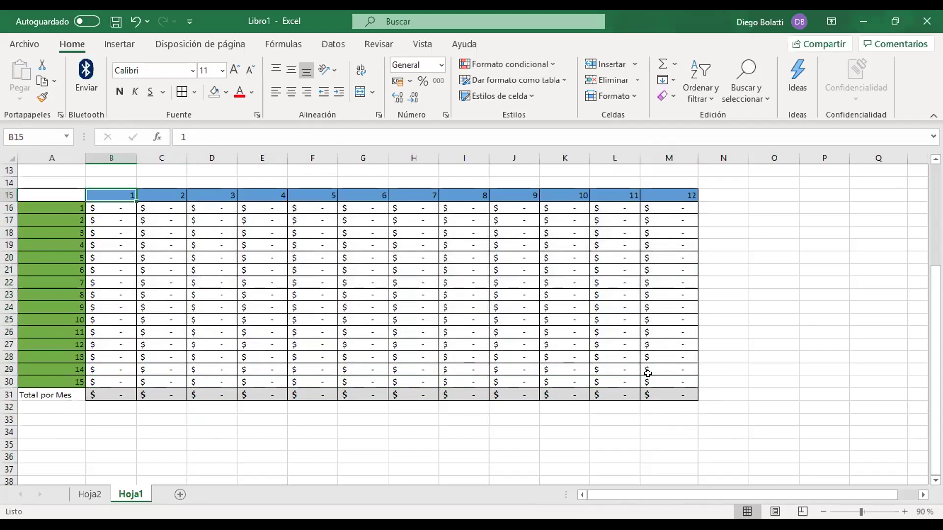
Check the new grid's row labels 1 to 15 and month columns 1 to 12 against the two grids above
scroll(648, 373, "up", 3)
scroll(645, 374, "down", 1)
left_click_drag(65, 283, 41, 457)
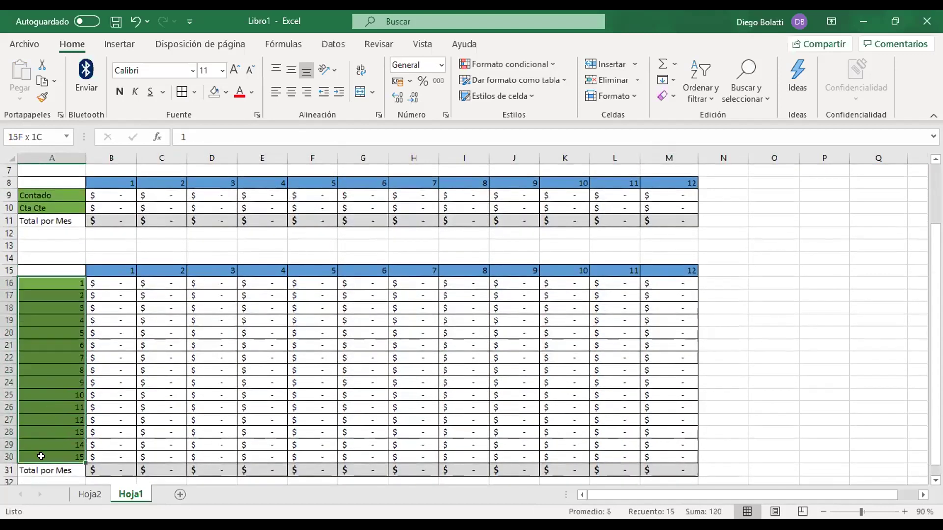
left_click(666, 270)
scroll(726, 407, "down", 1)
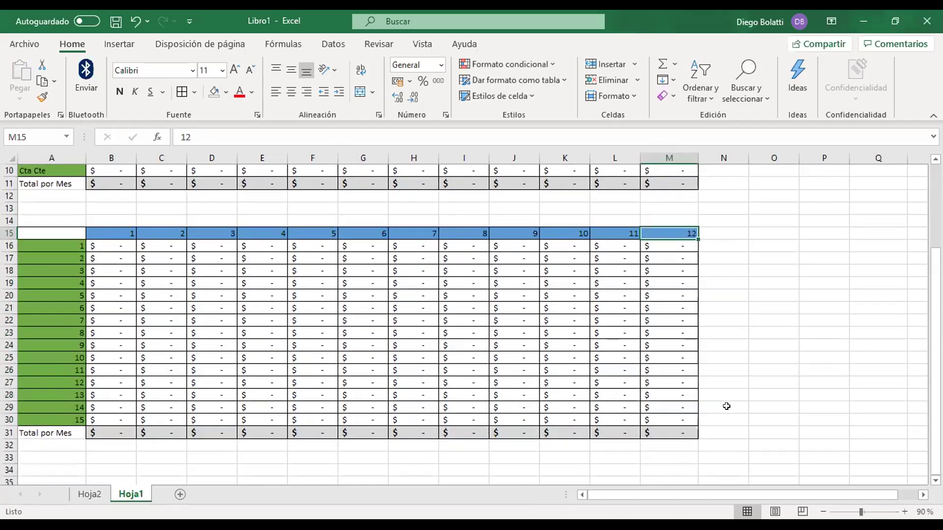
scroll(727, 407, "up", 3)
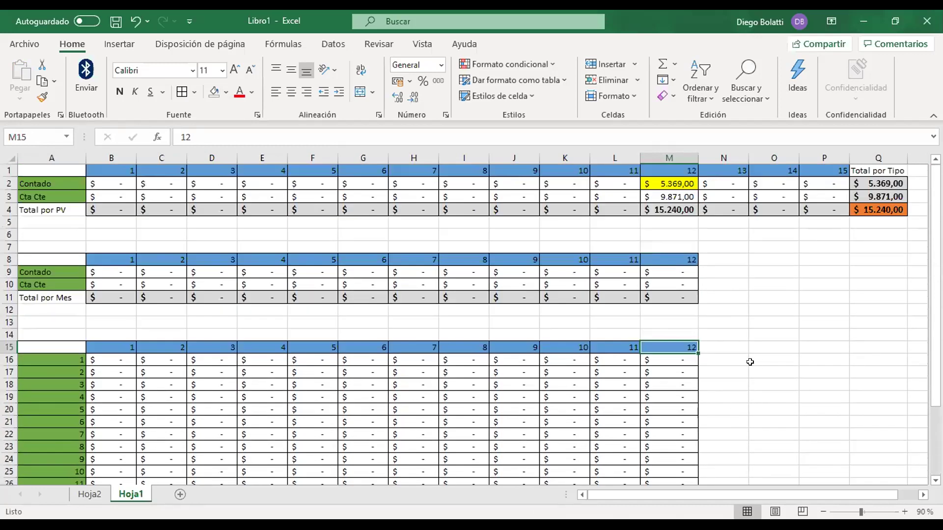
scroll(750, 362, "down", 1)
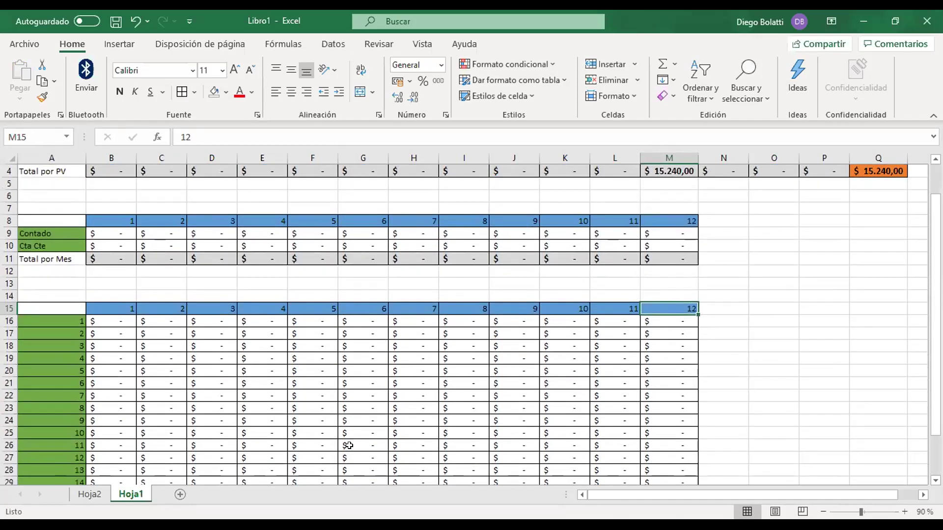
Review the Cliente and CodPv values in Hoja2, then the range A1:Q4 and the grids below it in Hoja1
left_click(89, 495)
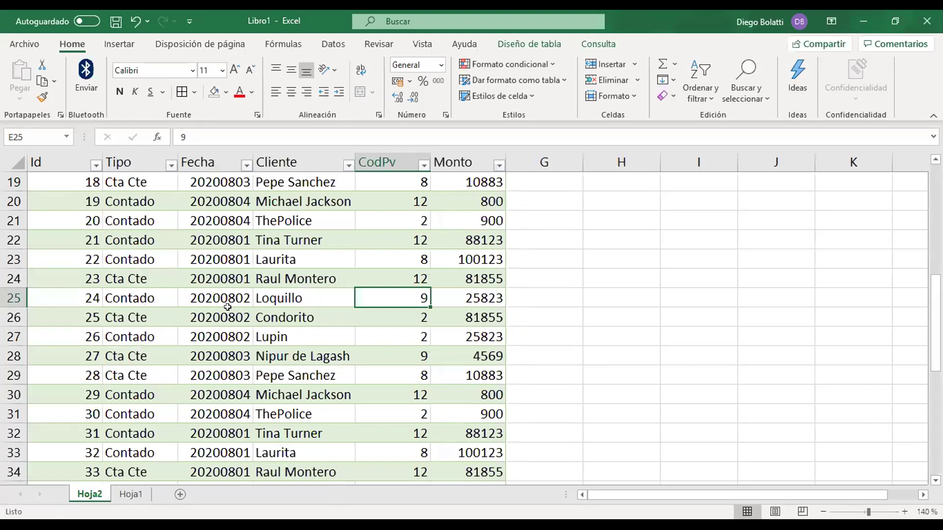
left_click(273, 337)
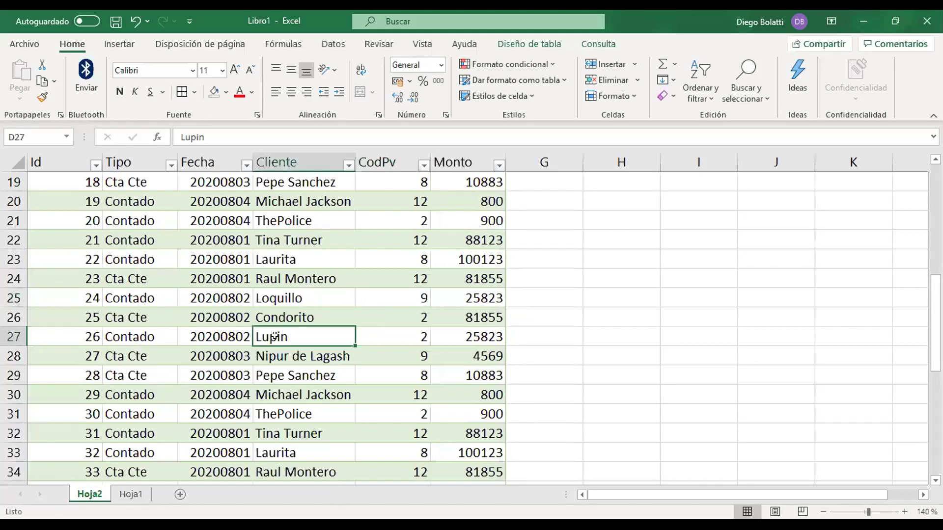
left_click(394, 345)
left_click(383, 407)
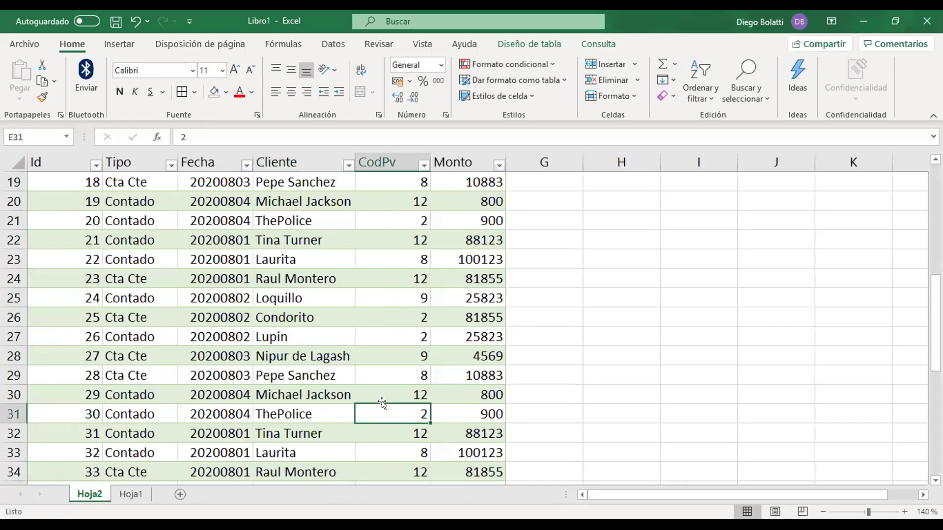
left_click(130, 494)
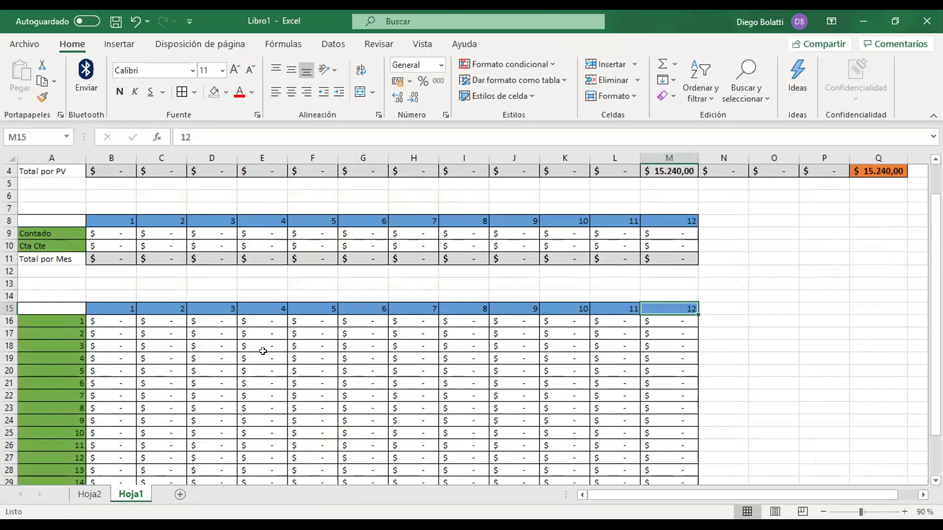
scroll(262, 355, "up", 1)
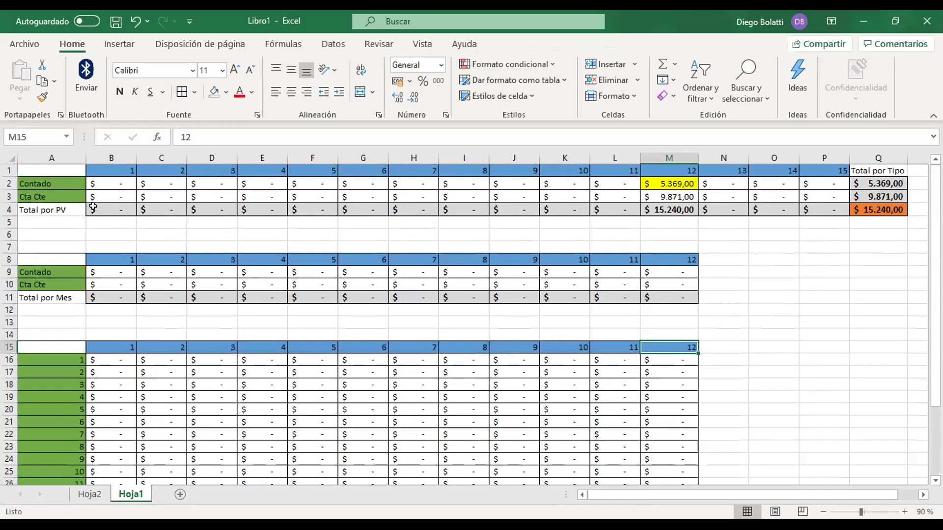
left_click_drag(37, 171, 879, 211)
left_click(827, 284)
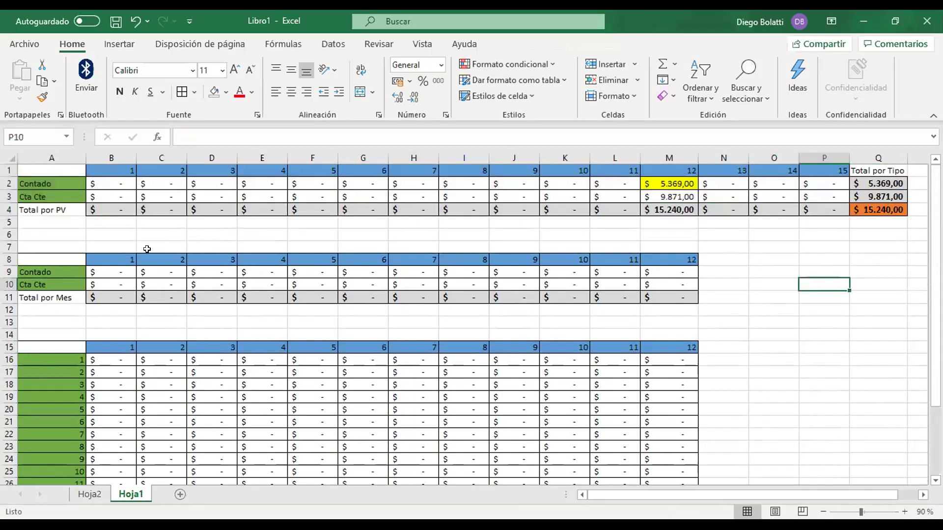
Compare the Fecha and Tipo values in Hoja2 with the row and column labels of the three grids in Hoja1
left_click(85, 495)
left_click(224, 335)
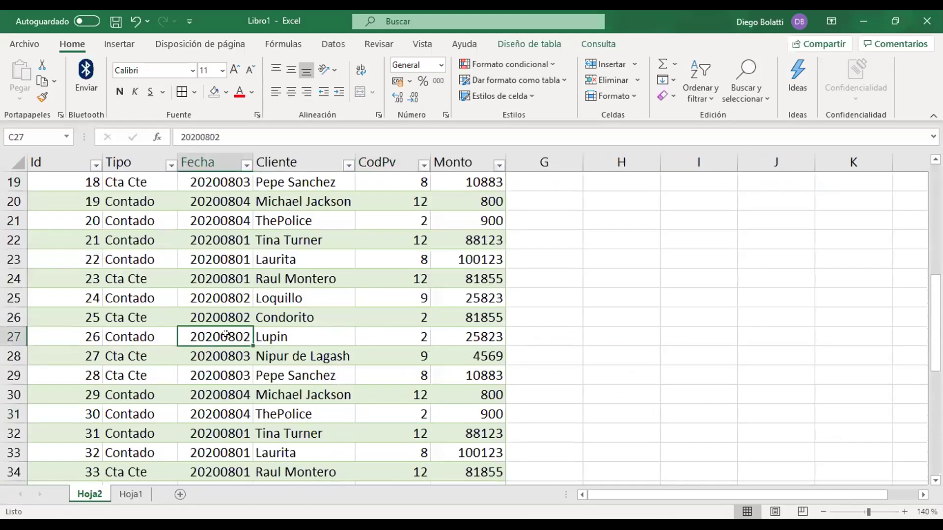
left_click(129, 180)
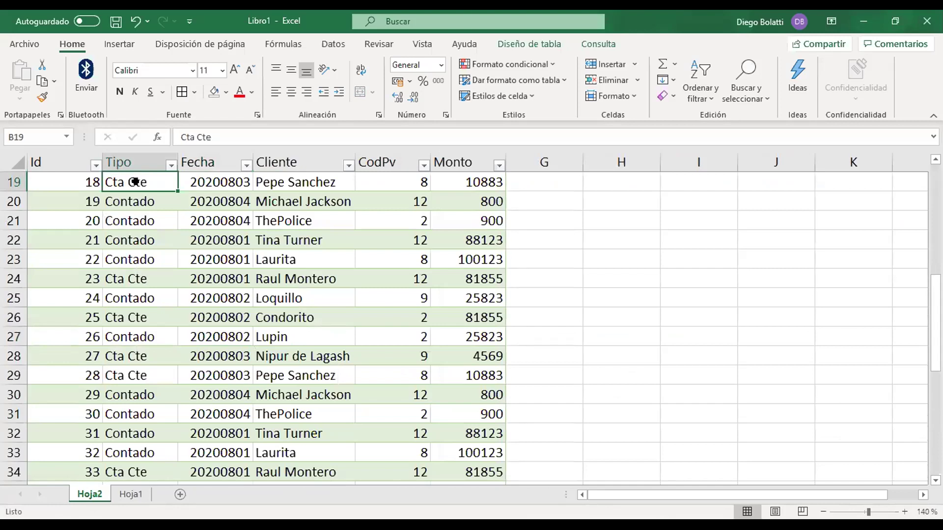
left_click(127, 494)
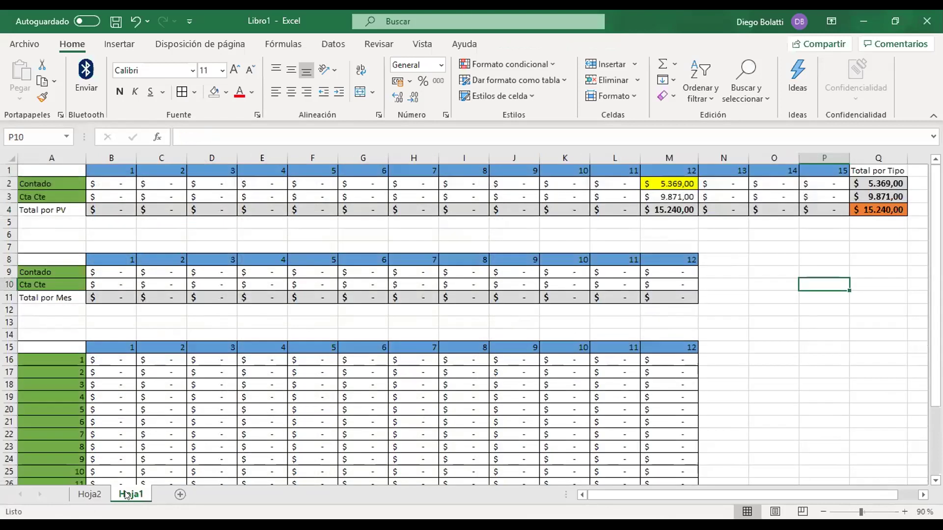
left_click(47, 271)
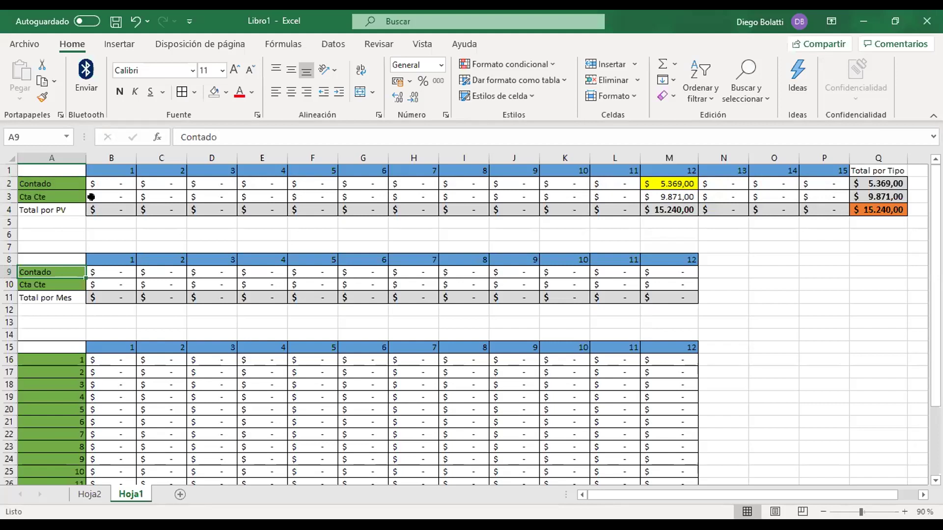
left_click(53, 181)
left_click(54, 195)
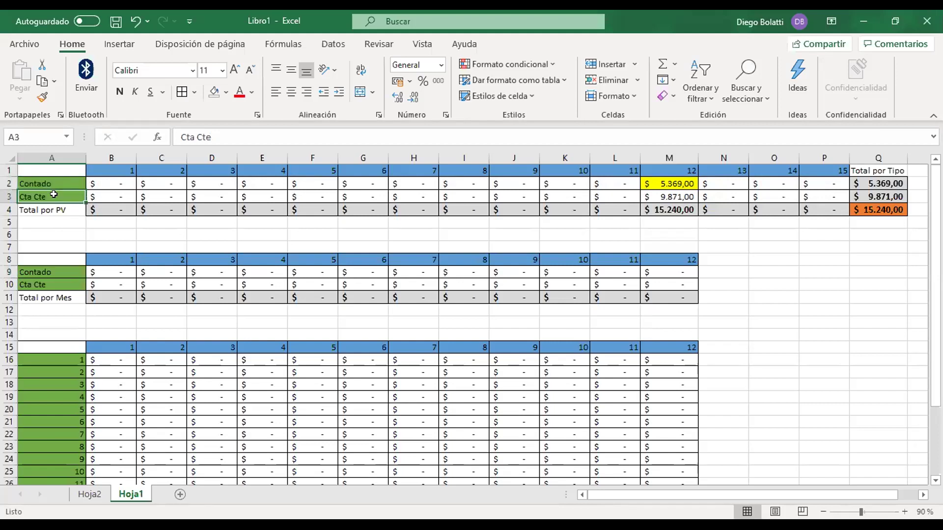
left_click(50, 268)
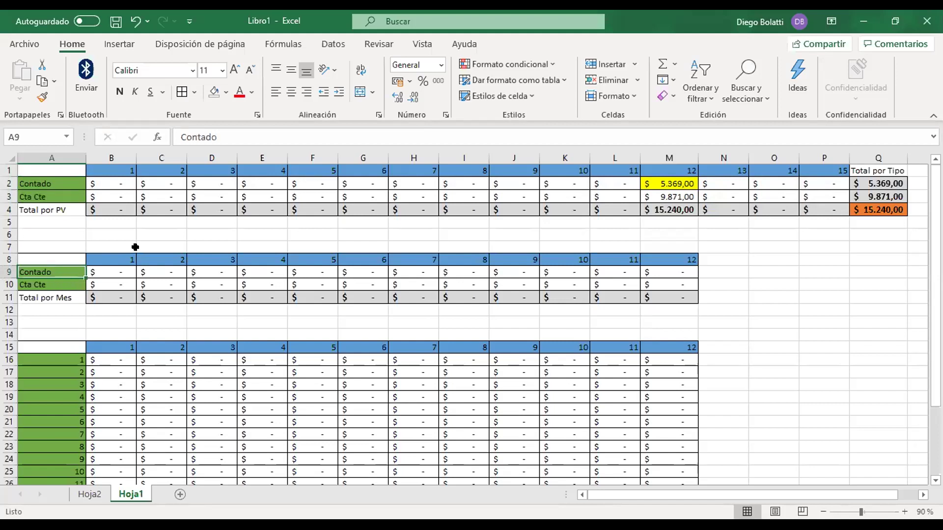
left_click_drag(120, 256, 685, 271)
left_click_drag(224, 187, 811, 184)
scroll(141, 372, "down", 1)
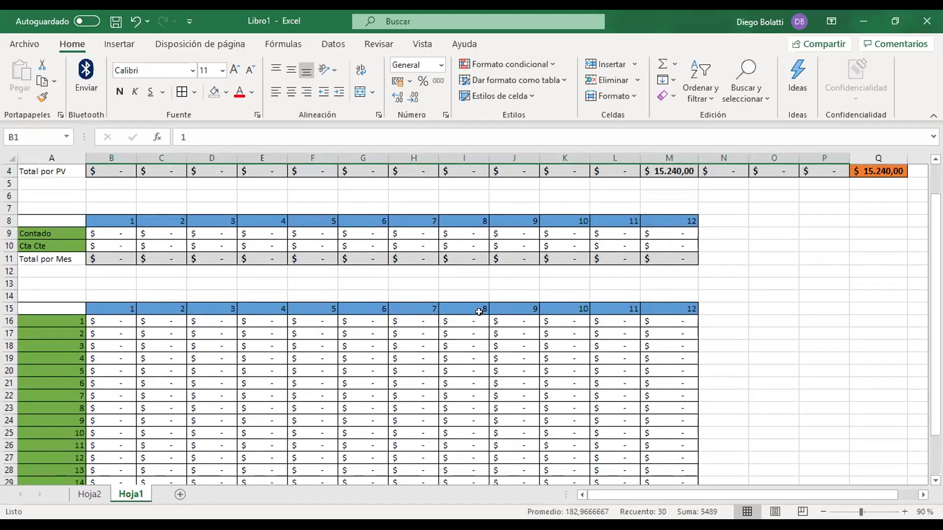
left_click_drag(63, 322, 59, 449)
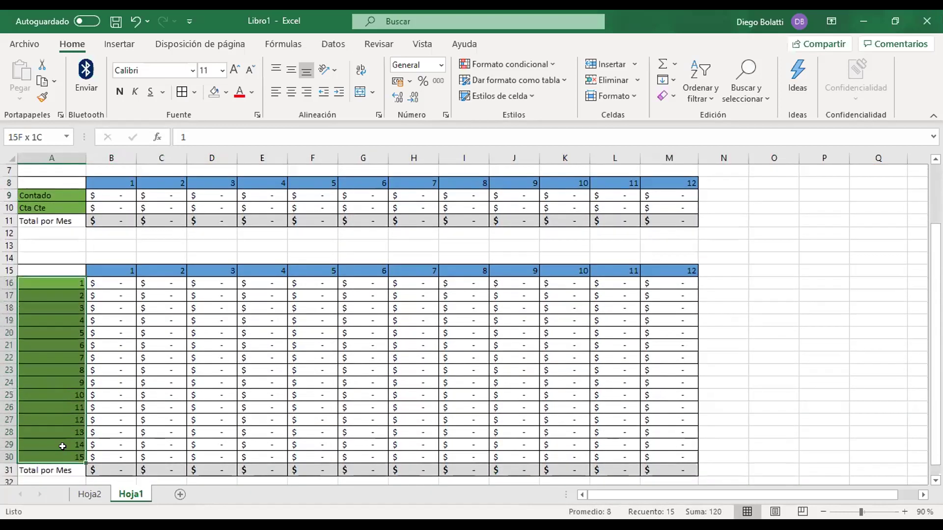
left_click(129, 420)
scroll(137, 406, "up", 2)
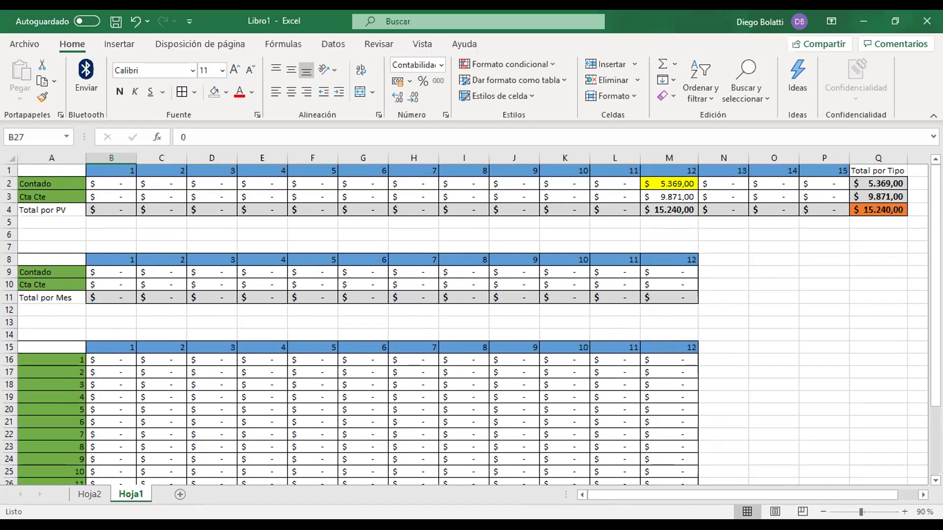
Examine the Tipo and CodPv values of the sales records in rows 19 to 28 of Hoja2
left_click(88, 494)
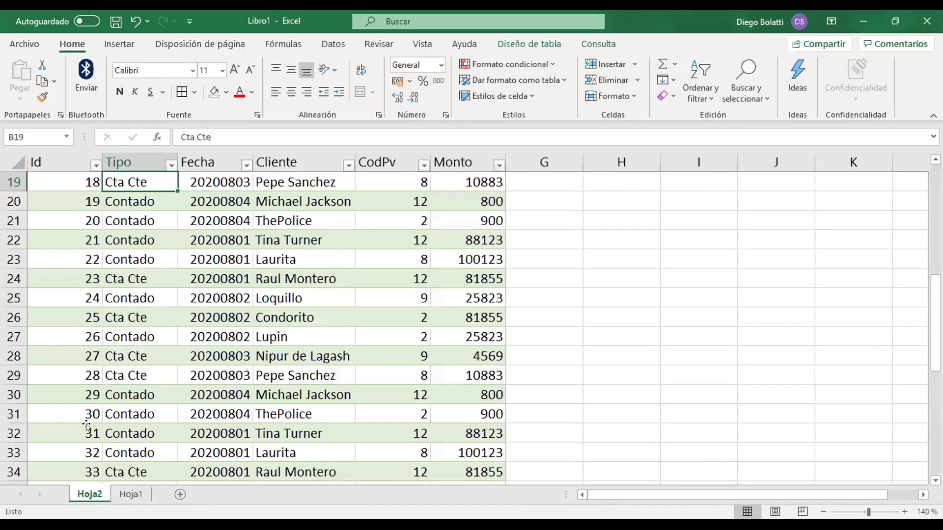
left_click(131, 202)
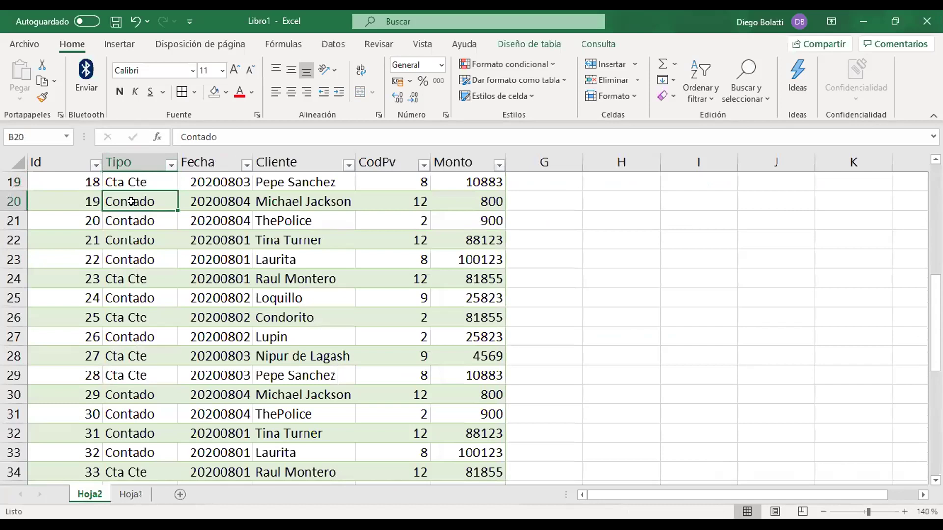
left_click(117, 218)
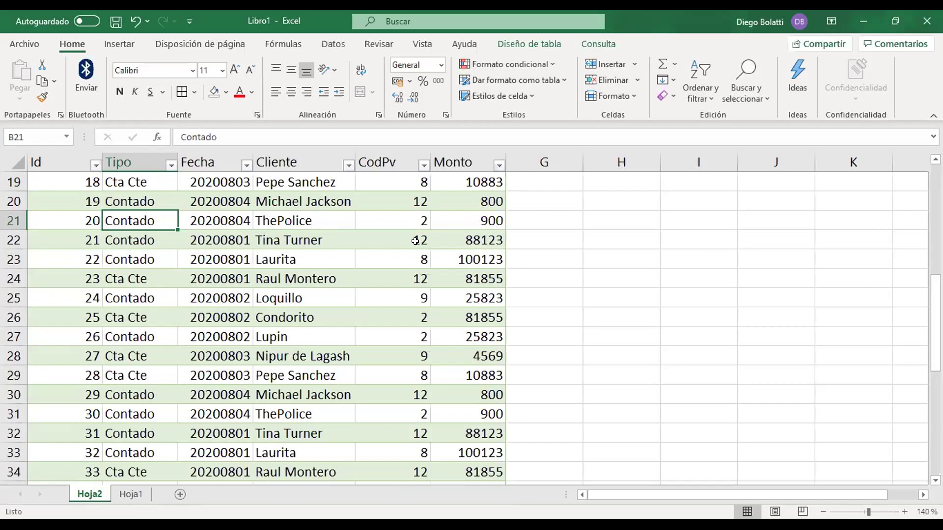
left_click(391, 180)
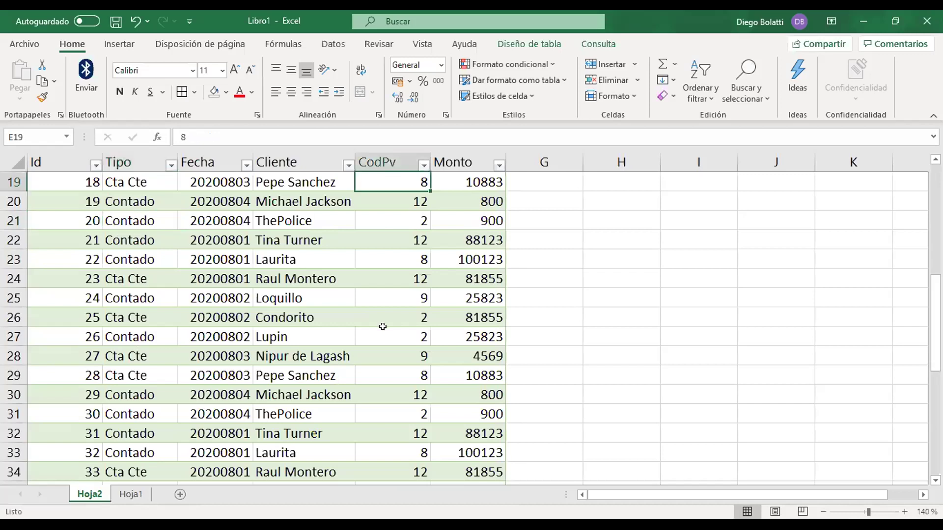
left_click(393, 356)
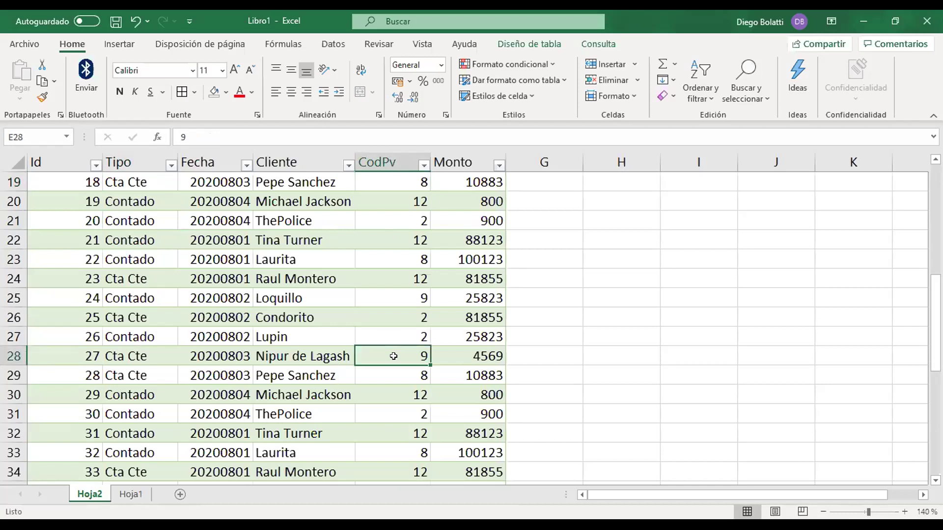
left_click(118, 181)
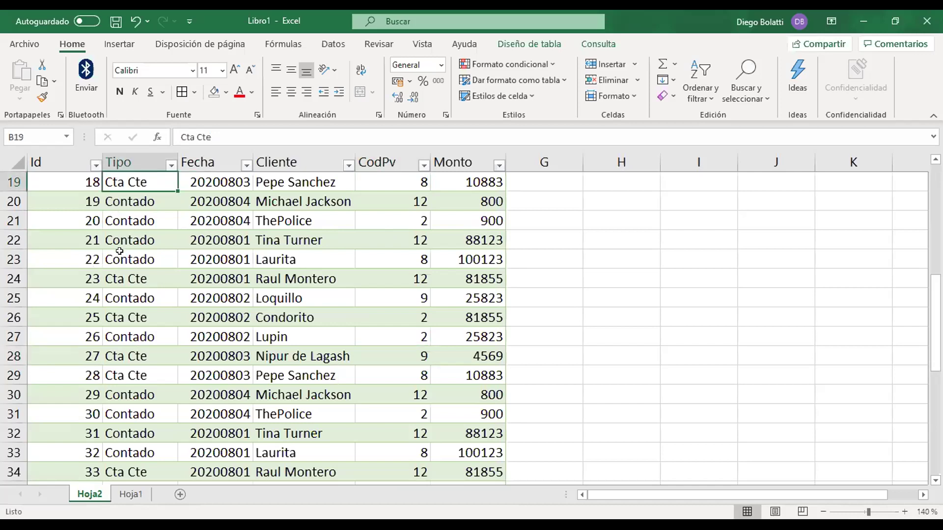
left_click(120, 204)
left_click(120, 222)
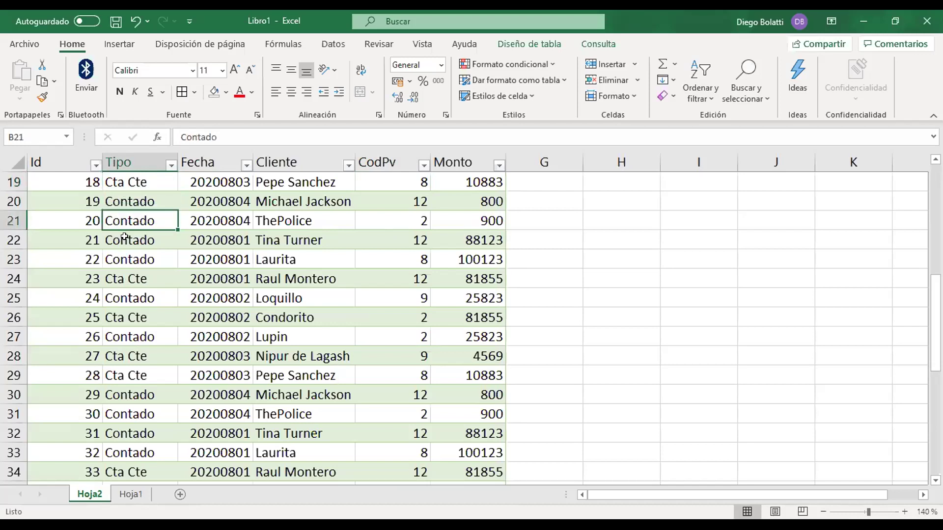
left_click(125, 240)
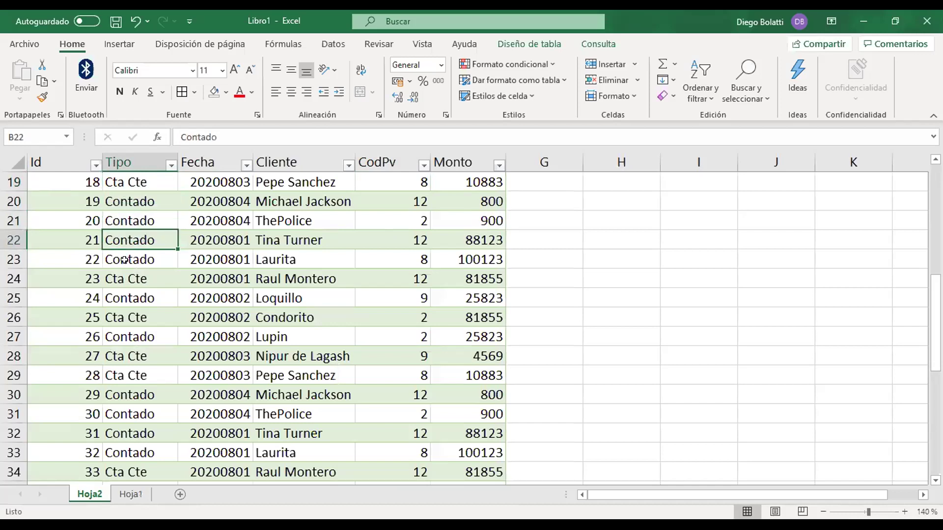
left_click(122, 295)
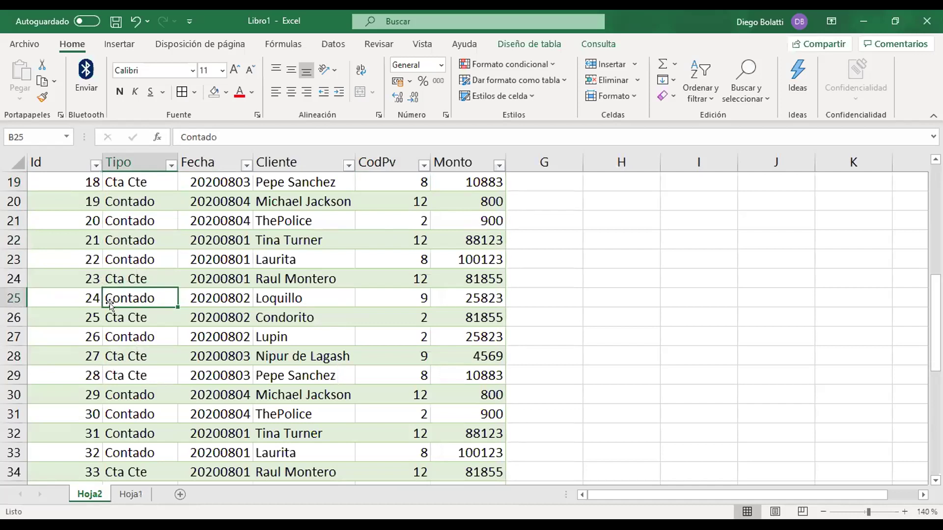
left_click(121, 181)
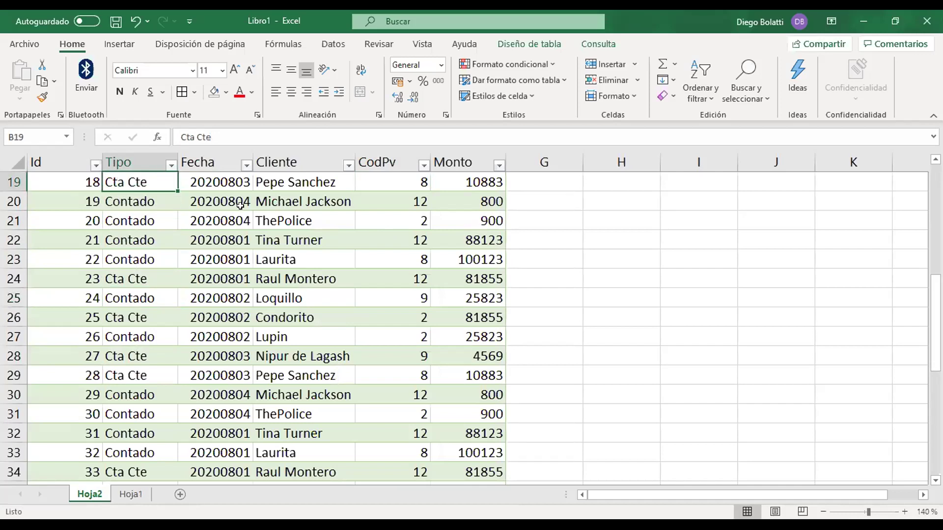
left_click(142, 202)
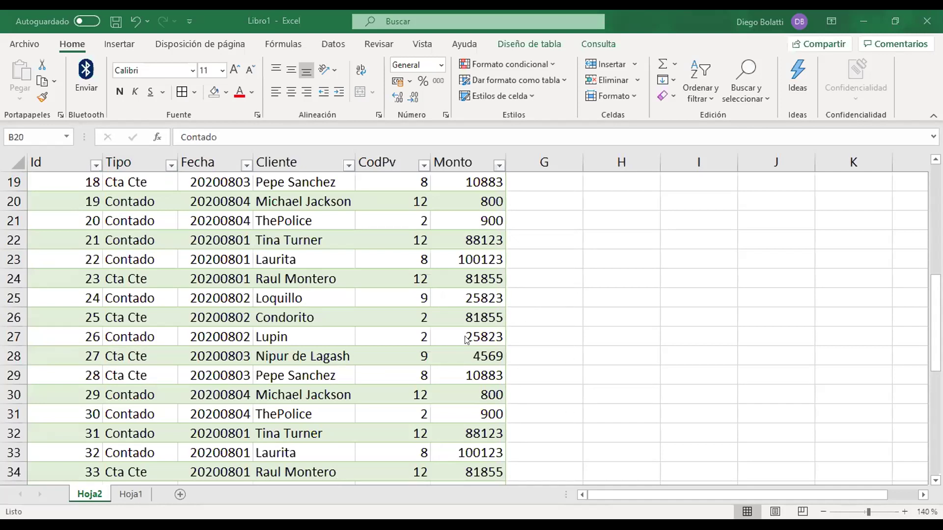
Review the Fecha, Monto and CodPv columns of the Hoja2 sales table, focusing on the CodPv values from row 2 down
left_click(414, 307)
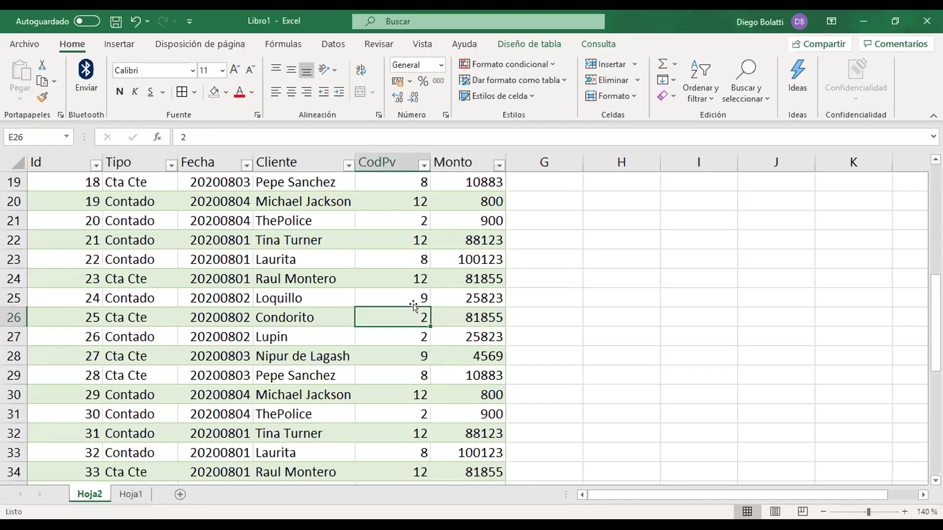
scroll(414, 308, "down", 4)
scroll(414, 306, "up", 6)
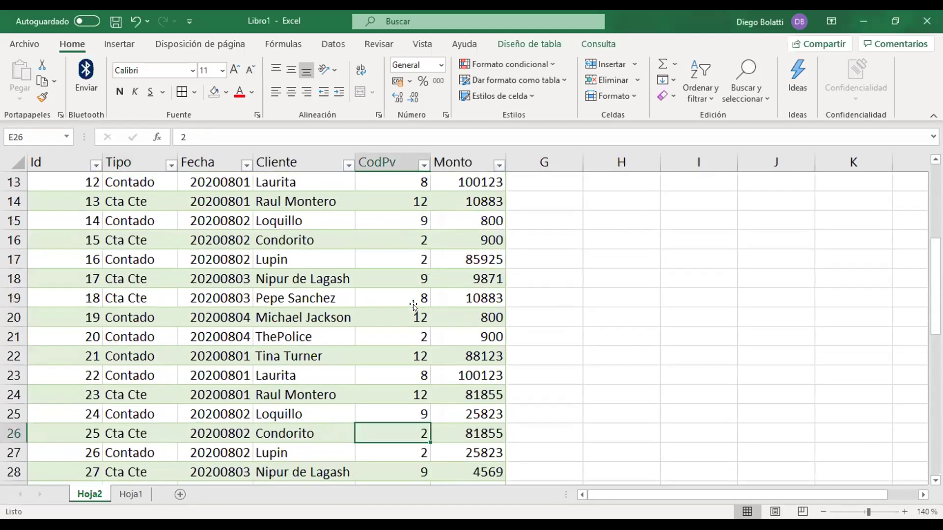
scroll(414, 306, "up", 4)
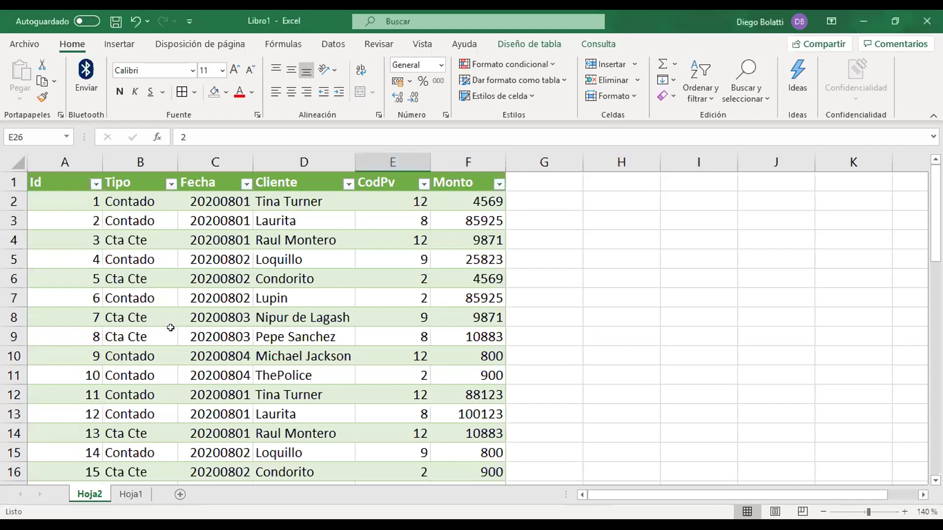
left_click(249, 373)
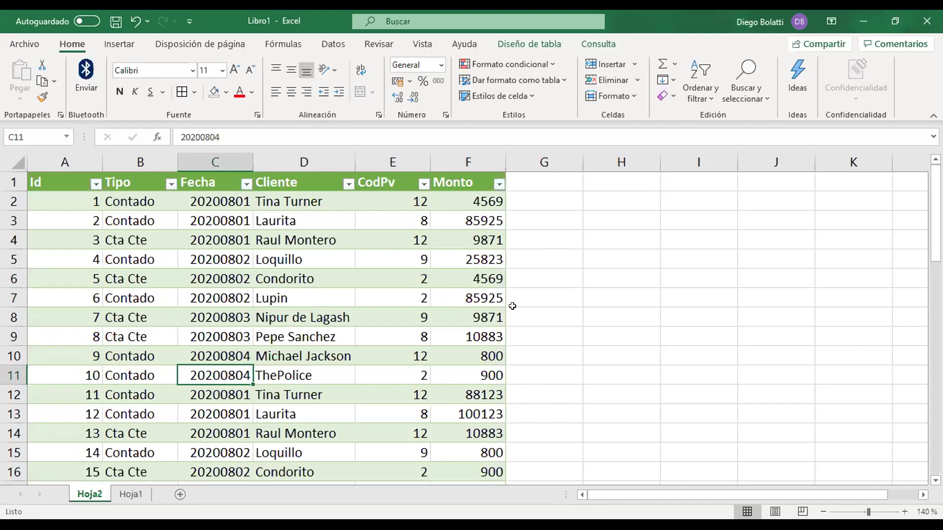
left_click(470, 301)
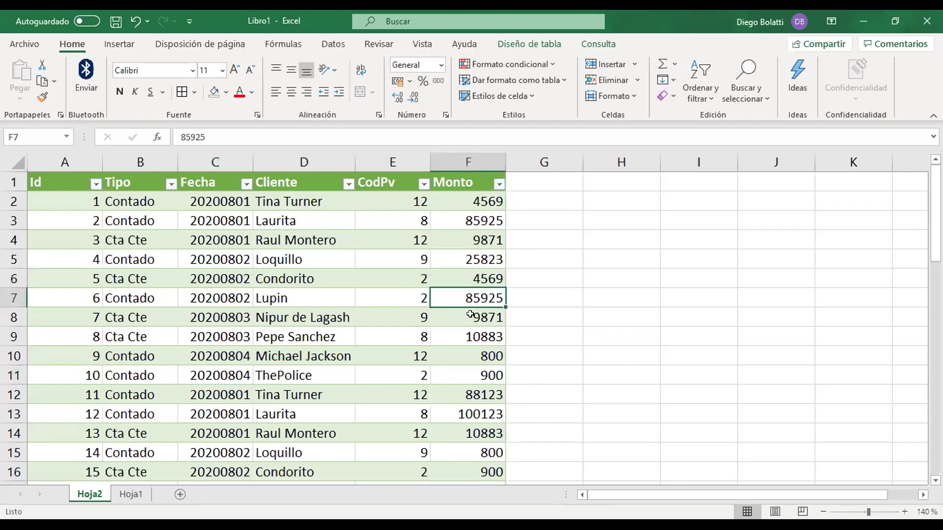
left_click(470, 317)
left_click(392, 273)
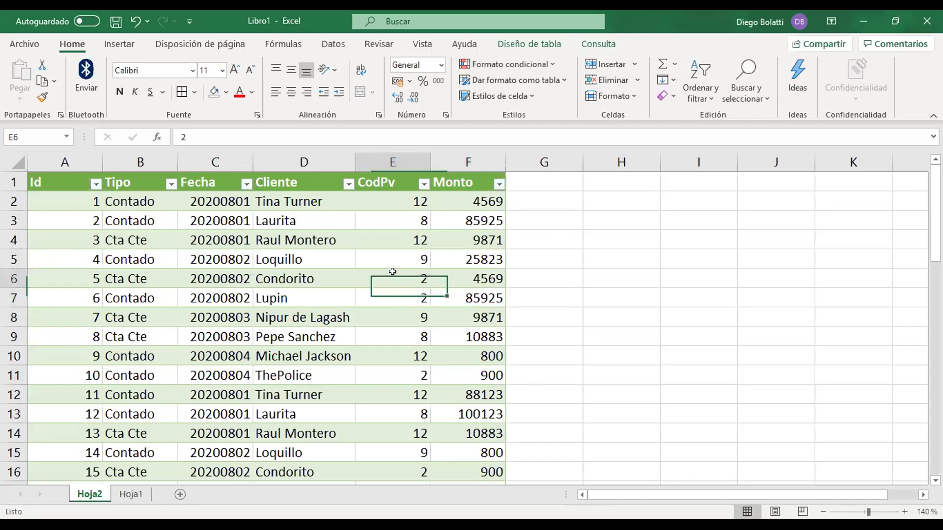
left_click(391, 254)
left_click_drag(384, 203, 391, 422)
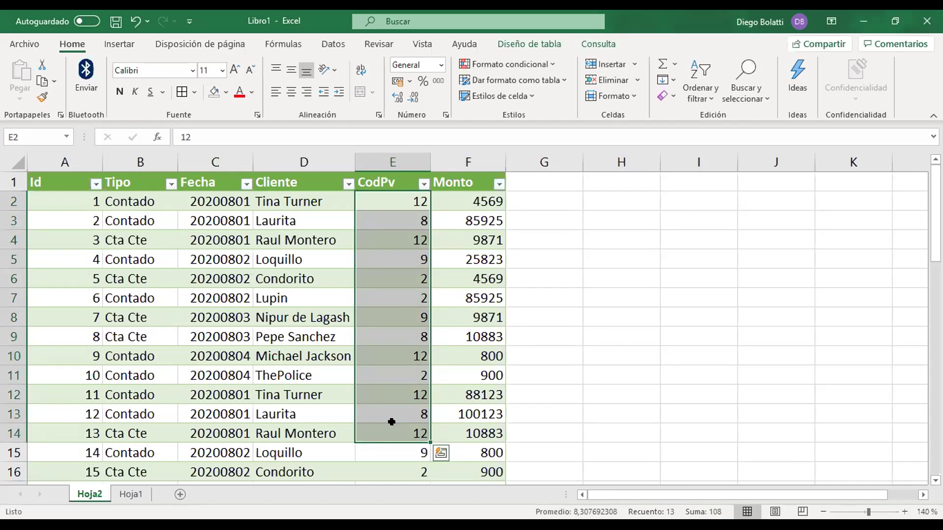
left_click(391, 424)
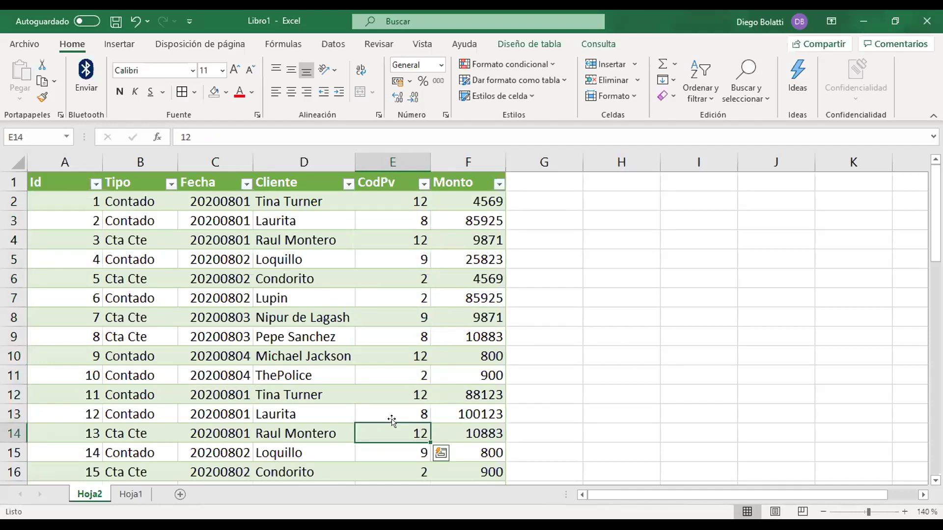
left_click_drag(372, 195, 378, 460)
left_click(367, 196)
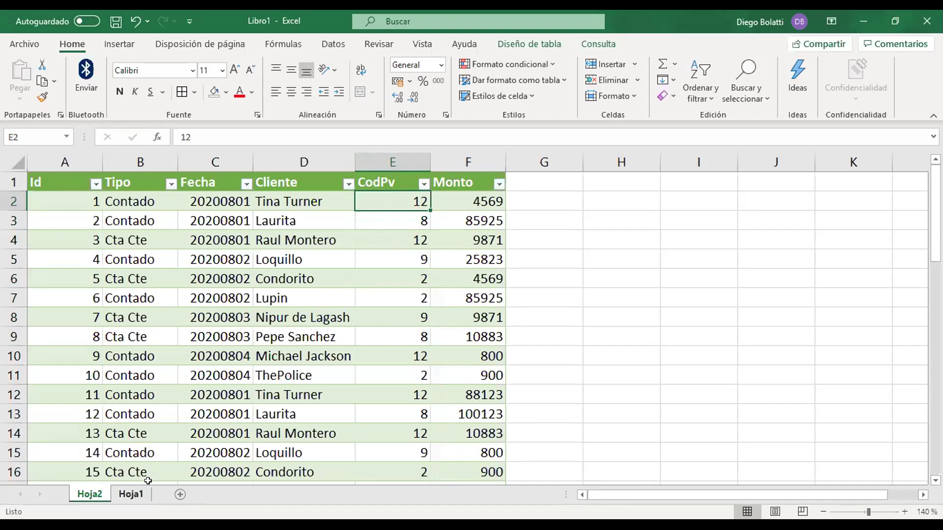
Compare the layout of the Hoja1 grids with the CodPv and Tipo values in rows 2 to 7 of Hoja2
left_click(131, 495)
scroll(316, 329, "down", 1)
scroll(318, 335, "down", 5)
scroll(318, 335, "up", 6)
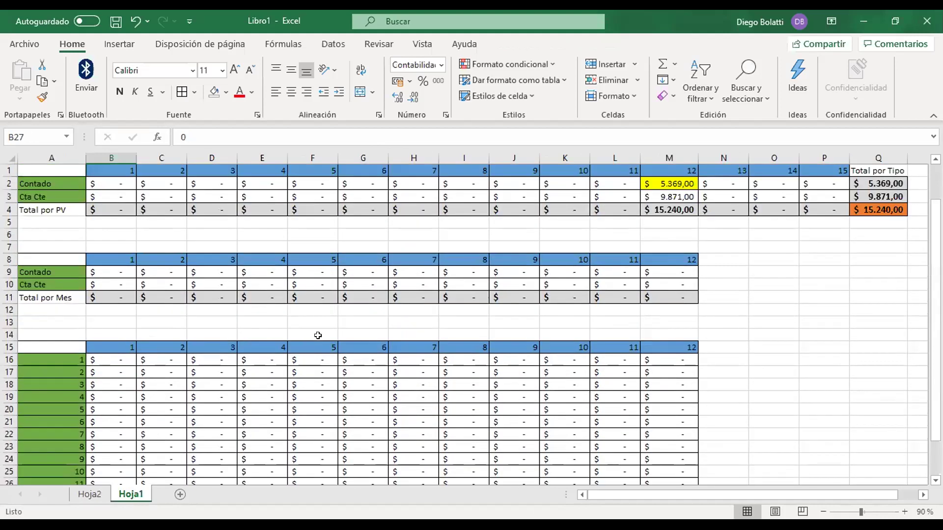
left_click(90, 495)
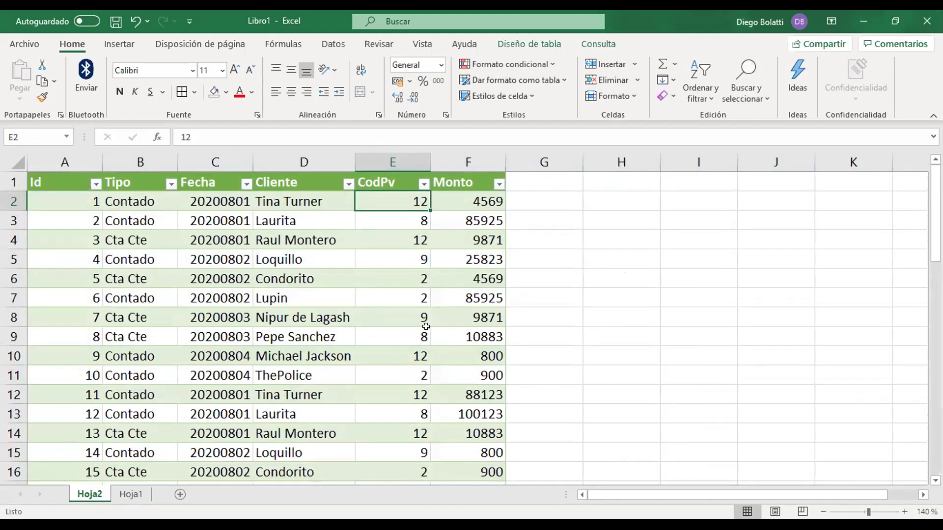
left_click(127, 495)
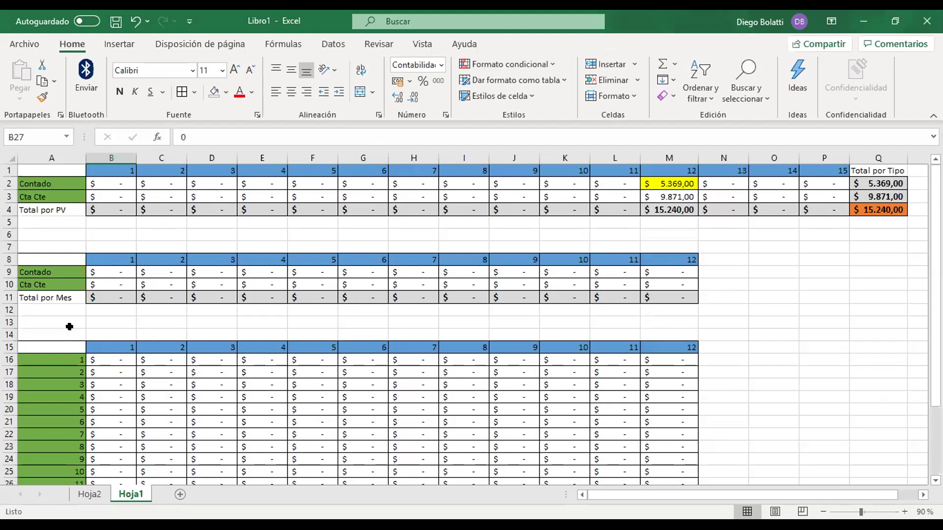
left_click(89, 495)
left_click(360, 378)
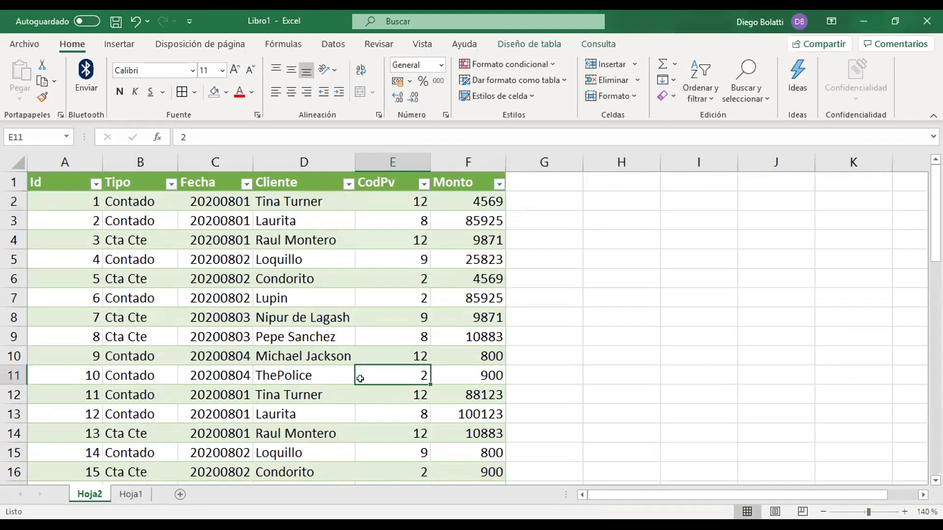
left_click_drag(383, 200, 390, 294)
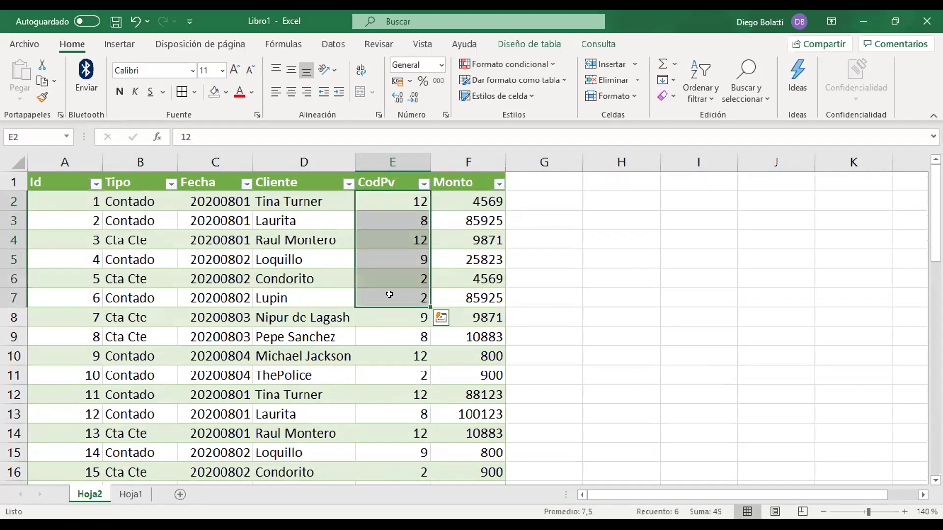
left_click_drag(127, 200, 119, 285)
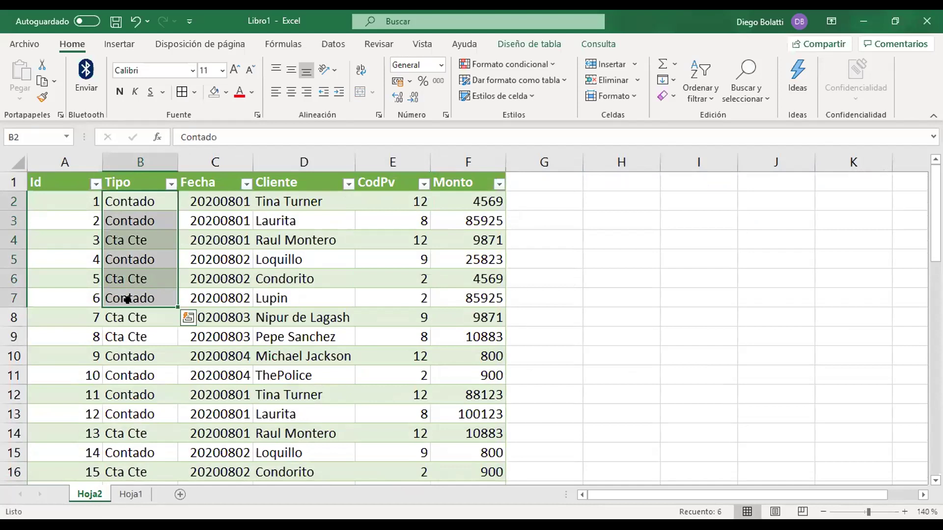
Examine the Tipo, Fecha and CodPv values of the sales records in rows 2 to 8 of Hoja2
left_click(125, 203)
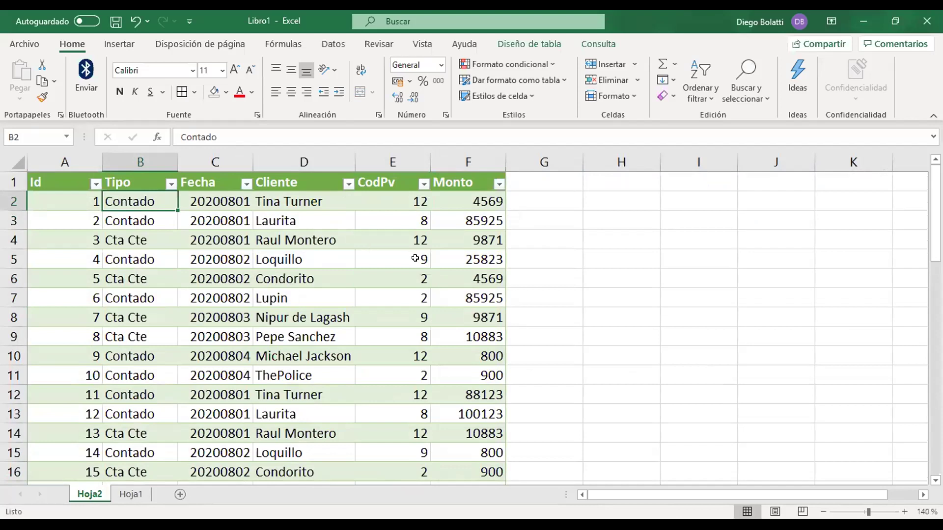
left_click(217, 259)
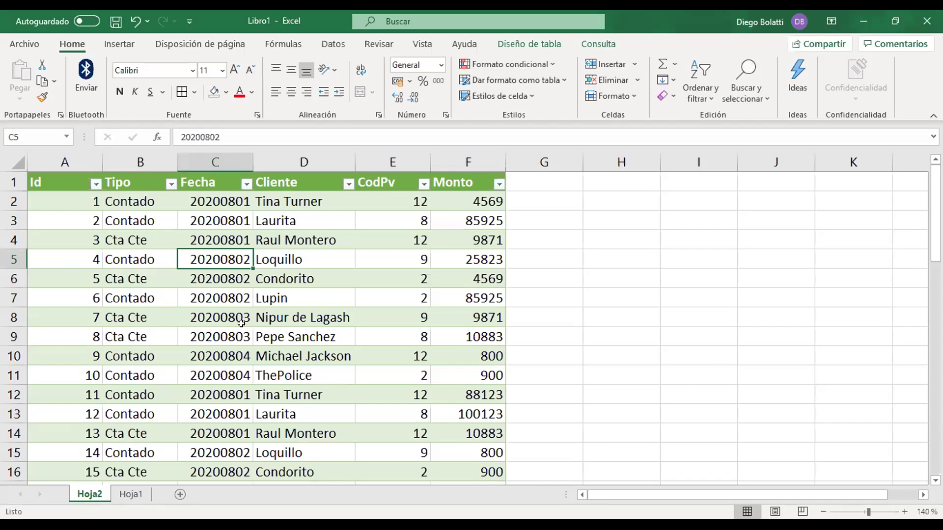
left_click(371, 241)
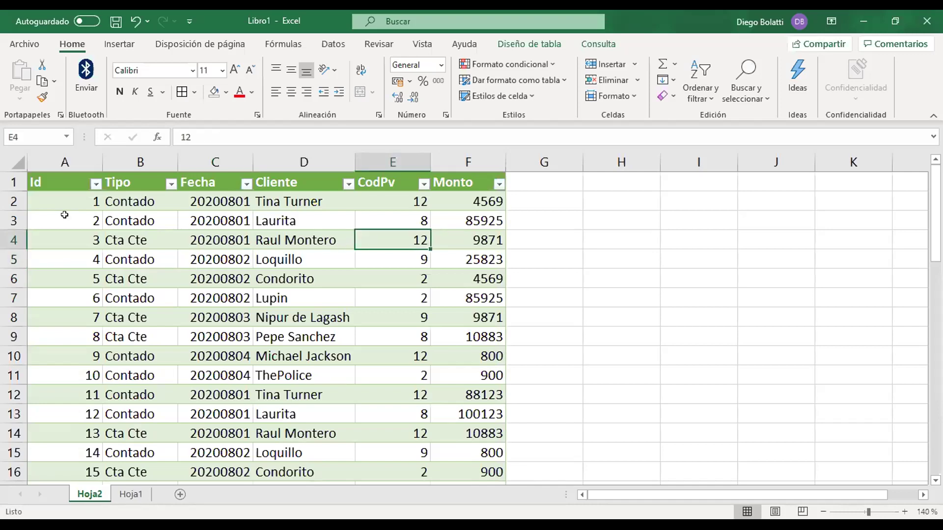
left_click(161, 219)
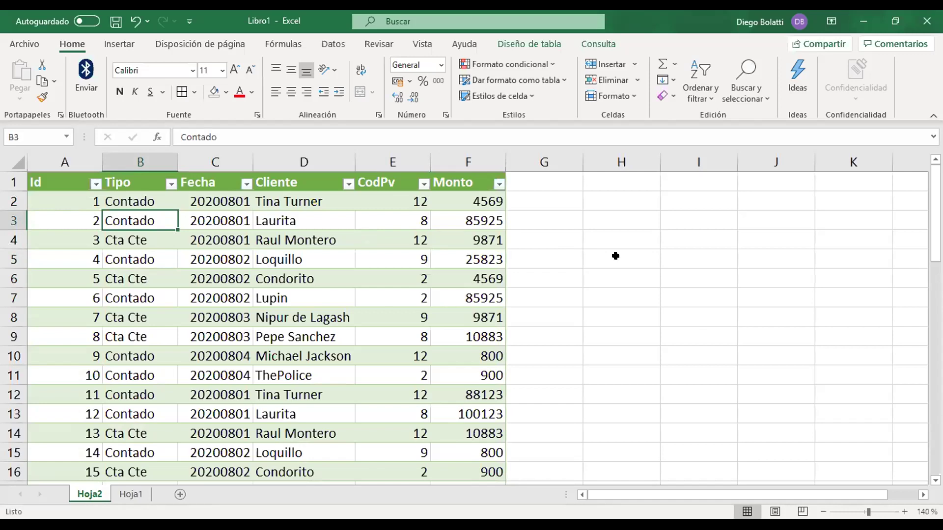
left_click(316, 311)
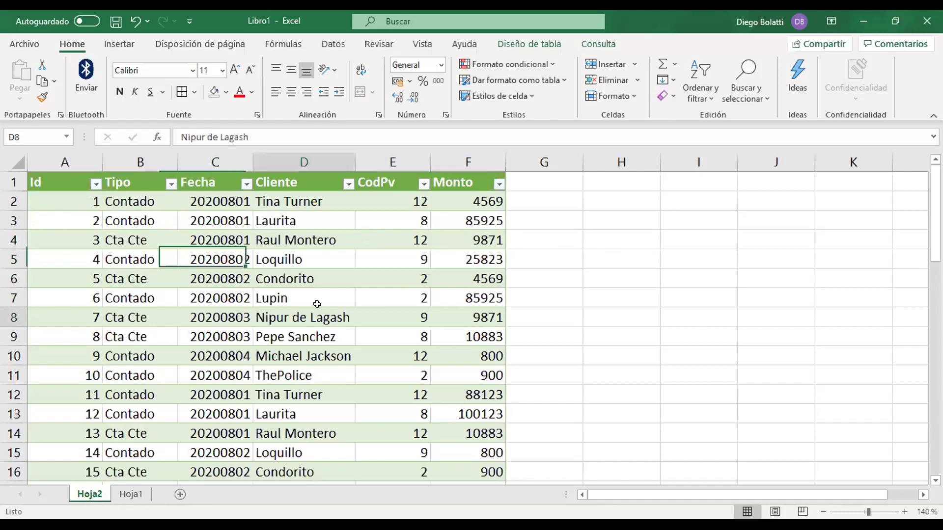
left_click(117, 297)
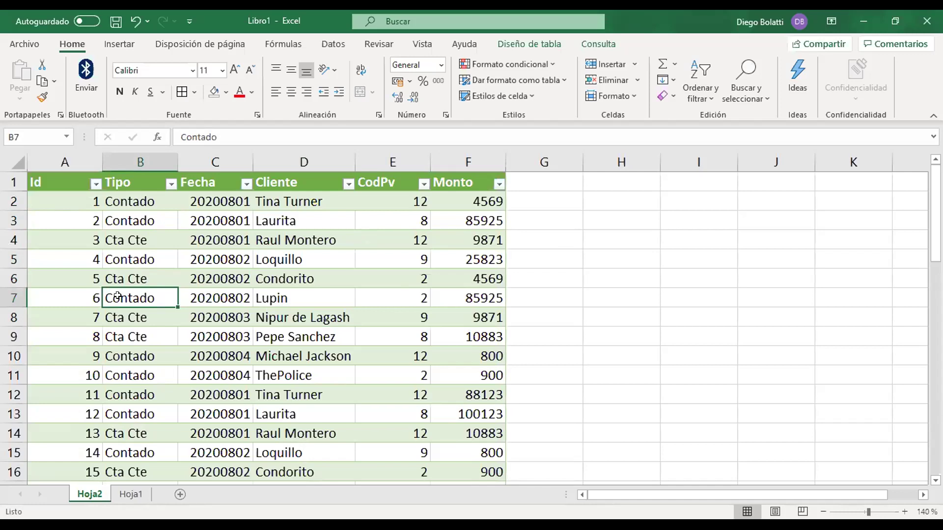
left_click(213, 295)
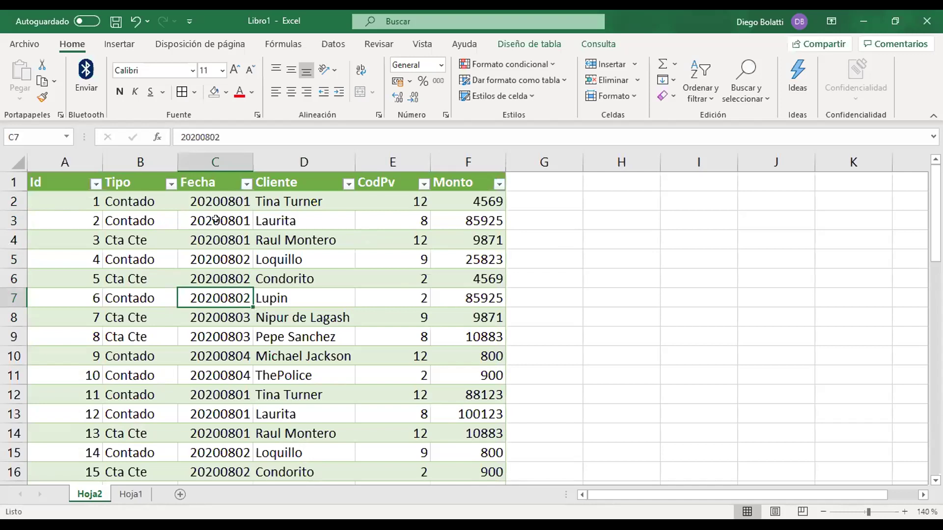
left_click(219, 199)
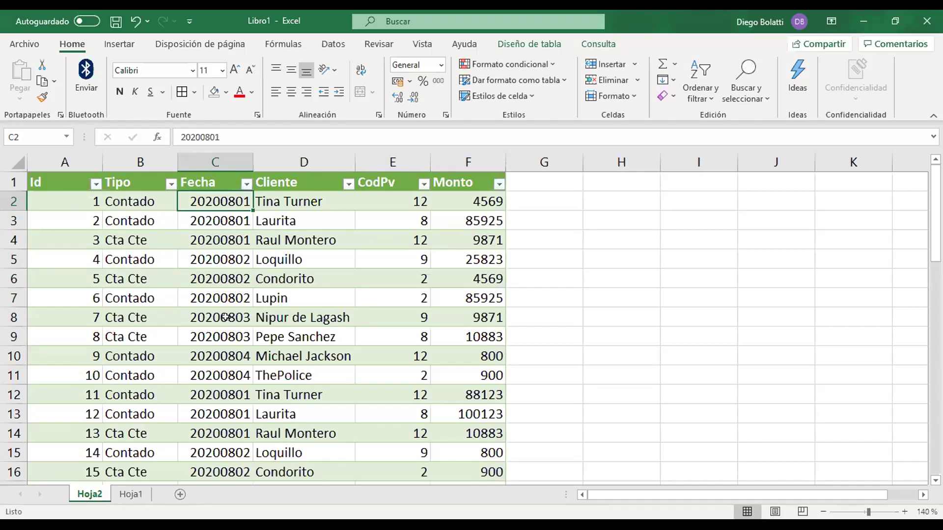
scroll(225, 316, "down", 1)
scroll(225, 317, "up", 1)
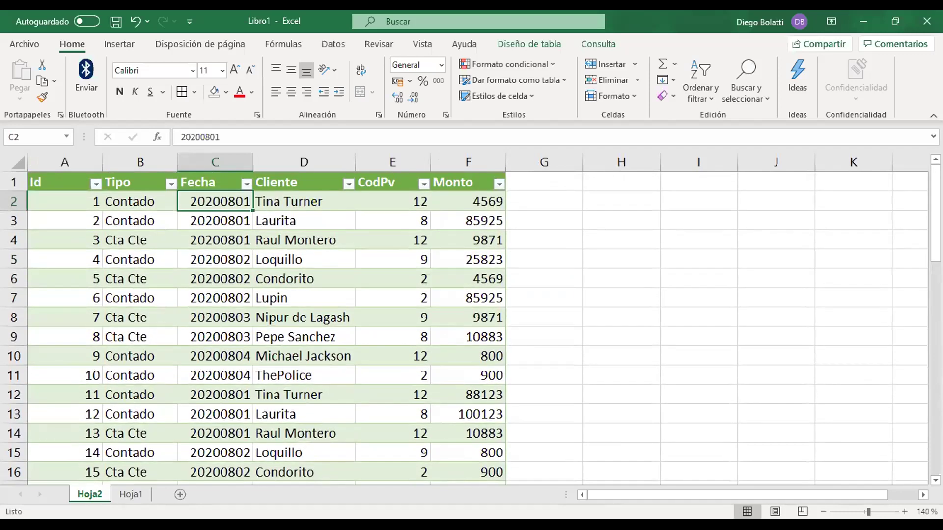